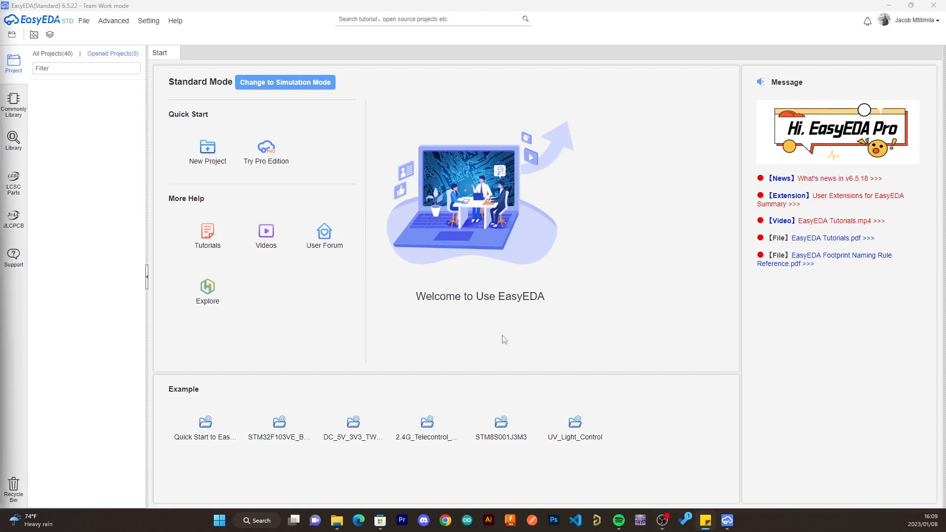
# - Create a new project titled "ac_to_dc converter" with the description left empty
pyautogui.click(84, 21)
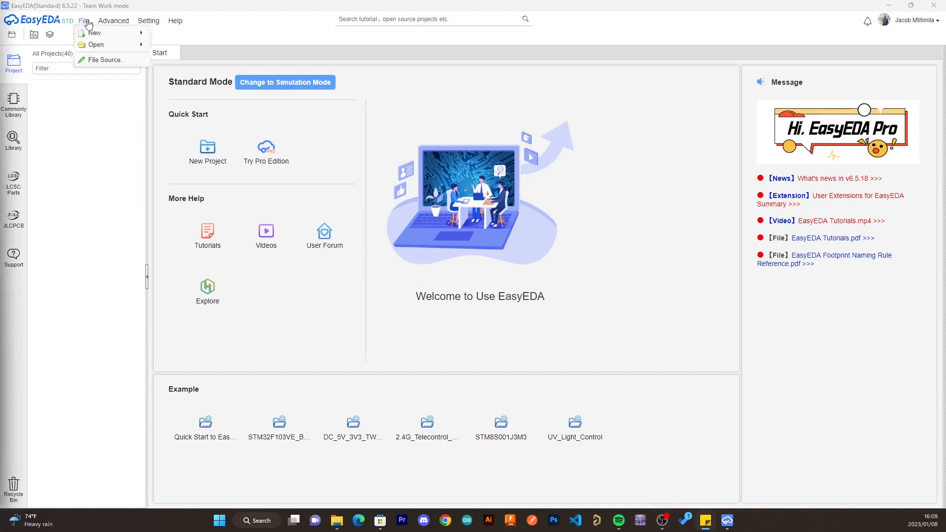
pyautogui.moveTo(91, 33)
pyautogui.click(178, 35)
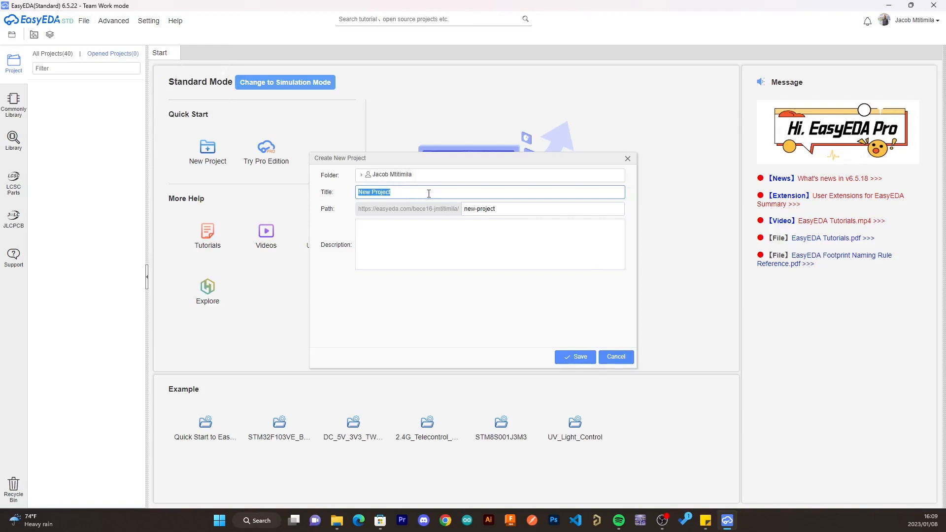
pyautogui.write('ac')
pyautogui.write('|_T')
pyautogui.write('_to')
pyautogui.write('_dc')
pyautogui.write(' converter')
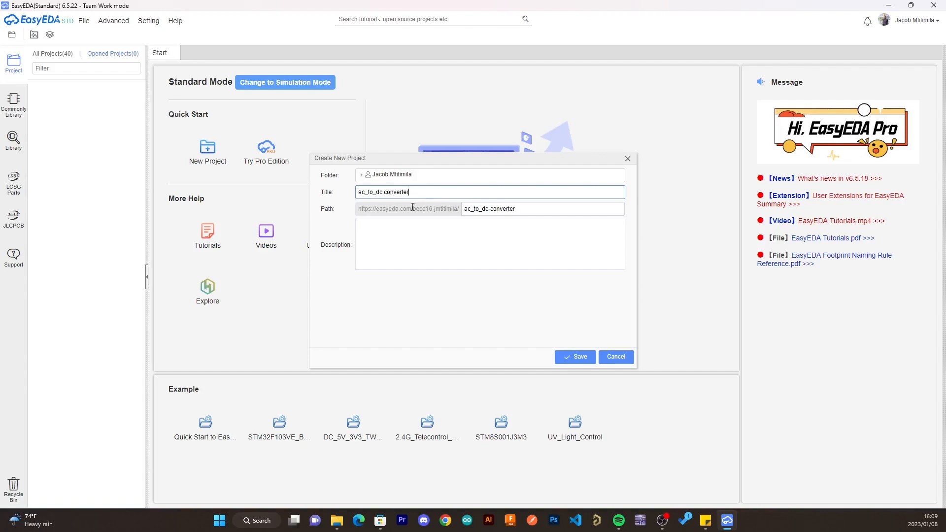
pyautogui.click(443, 249)
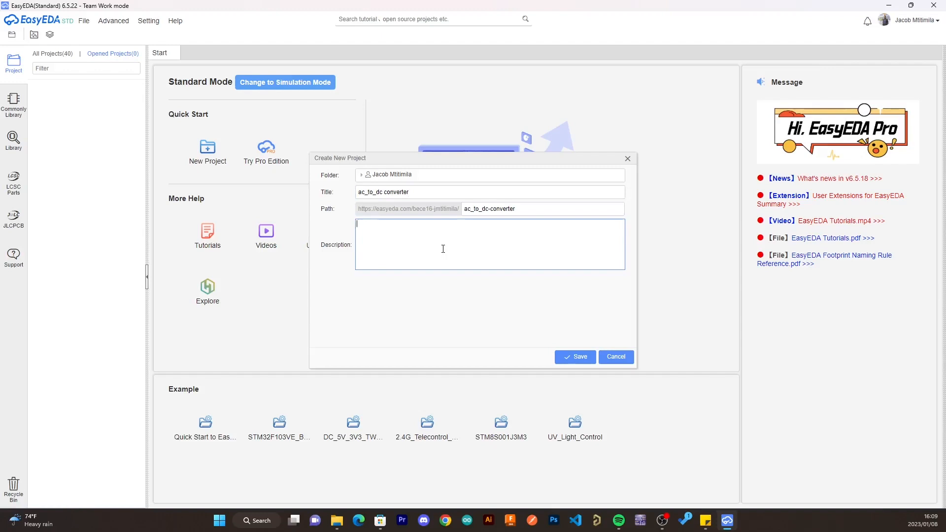
pyautogui.click(575, 356)
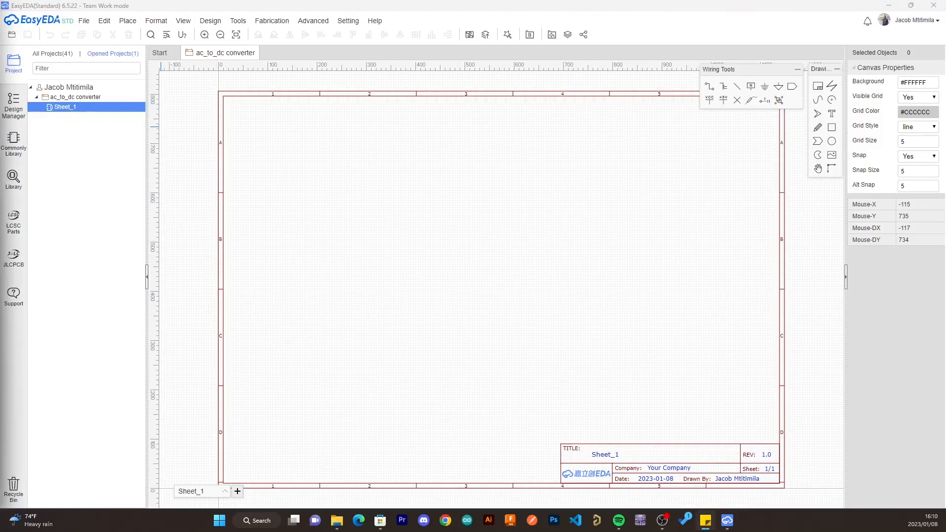
# - Find the AC connector RT-C06-A1B-AC in the component library and place it in the left half of the schematic sheet
pyautogui.click(24, 182)
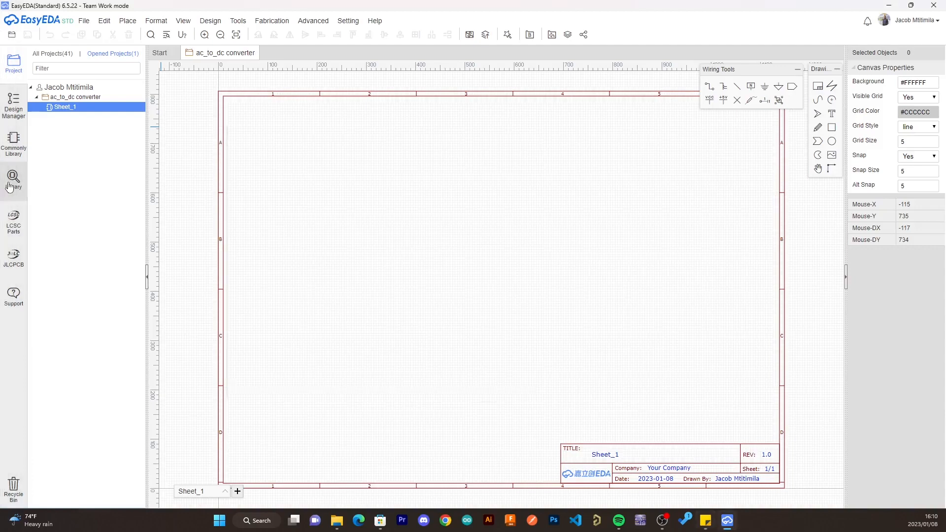
pyautogui.click(428, 148)
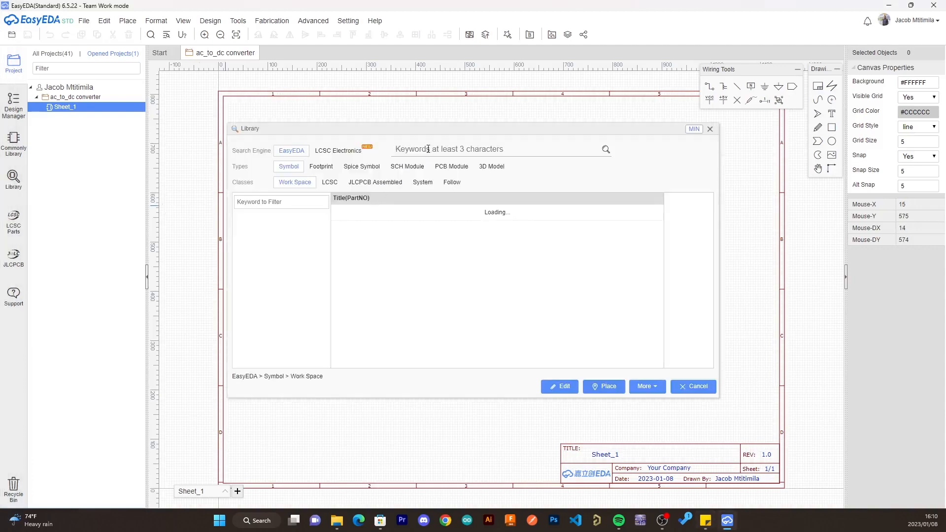
pyautogui.write('RT-C06-A1B-AC')
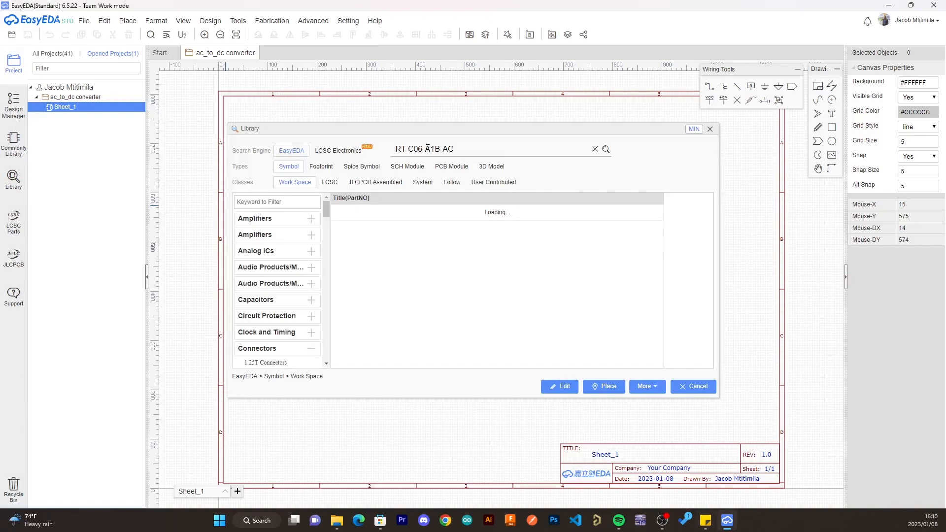
pyautogui.press('Return')
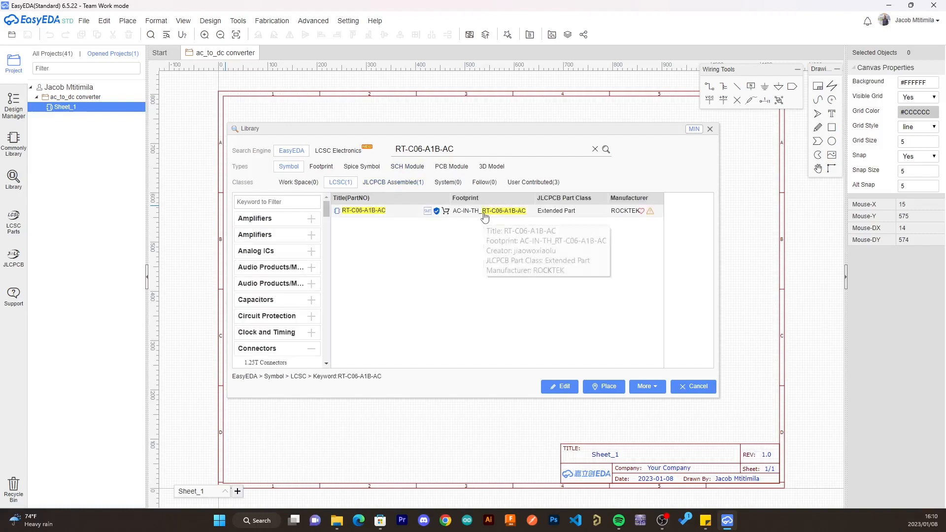
pyautogui.click(485, 212)
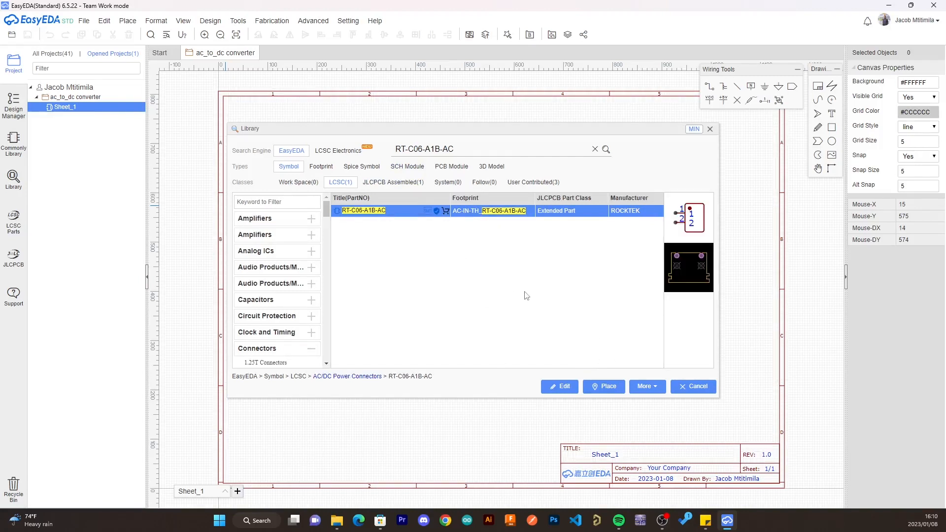
pyautogui.click(604, 388)
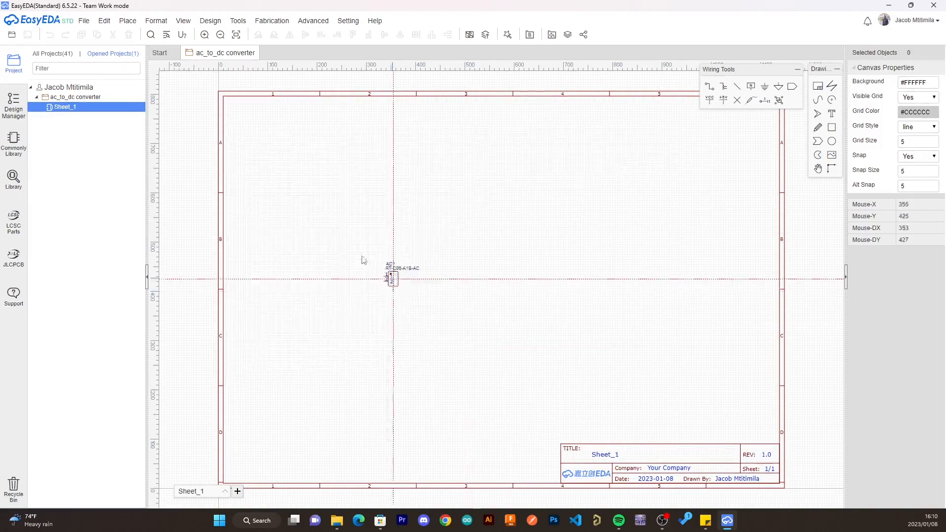
pyautogui.click(335, 246)
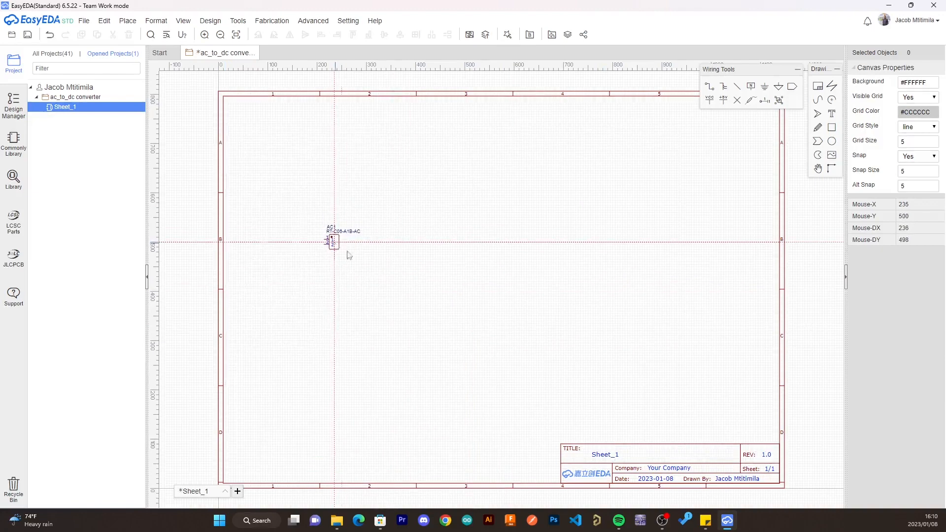
# - Rotate the AC connector 180 degrees so its pins face right, and shift it slightly left on the sheet
pyautogui.click(333, 242)
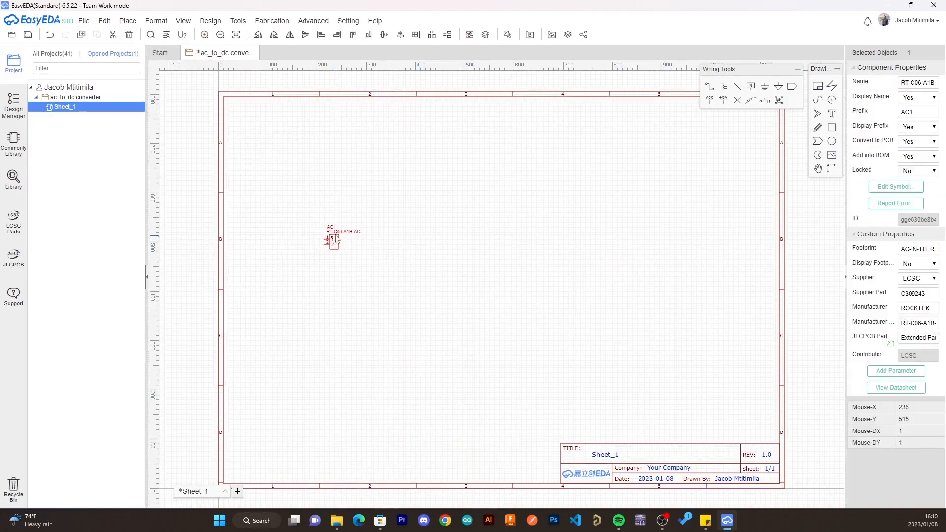
pyautogui.press('space')
pyautogui.press('space')
pyautogui.moveTo(338, 241); pyautogui.dragTo(317, 240)
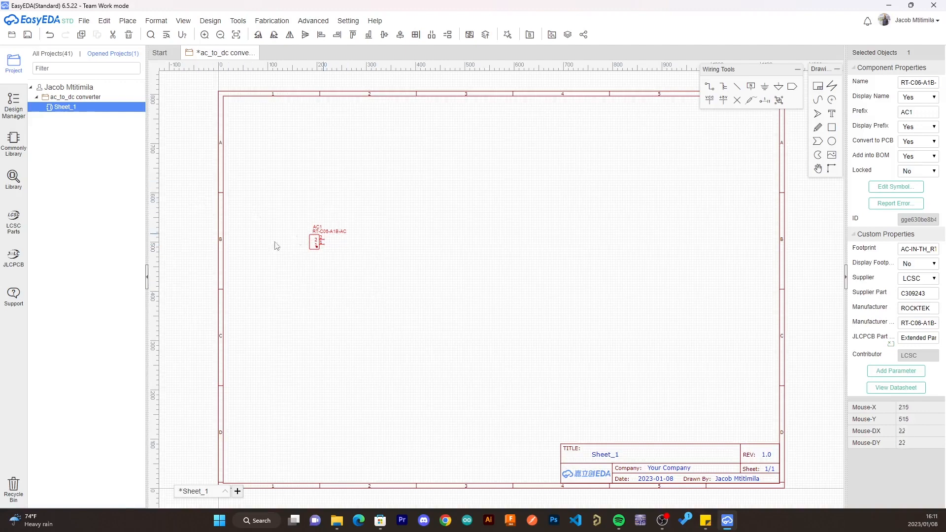
pyautogui.scroll(7, 288, 242)
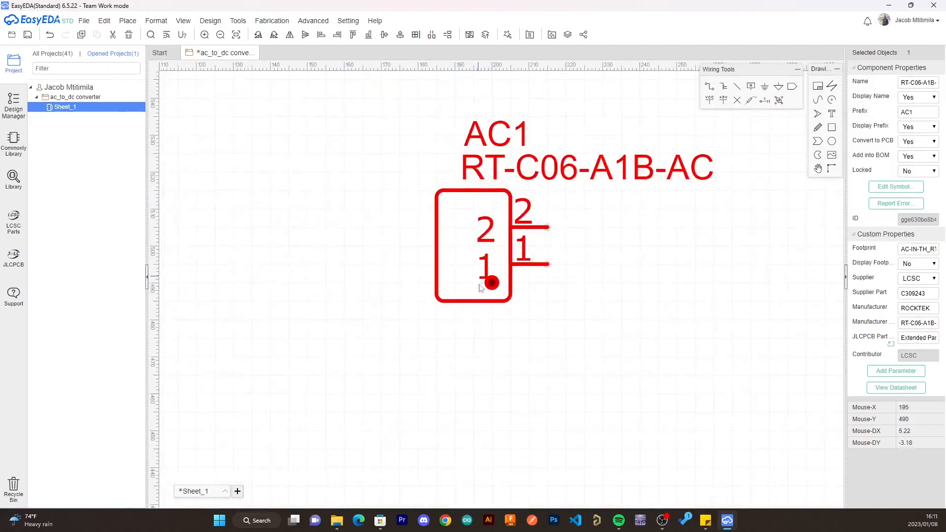
pyautogui.scroll(-5, 557, 264)
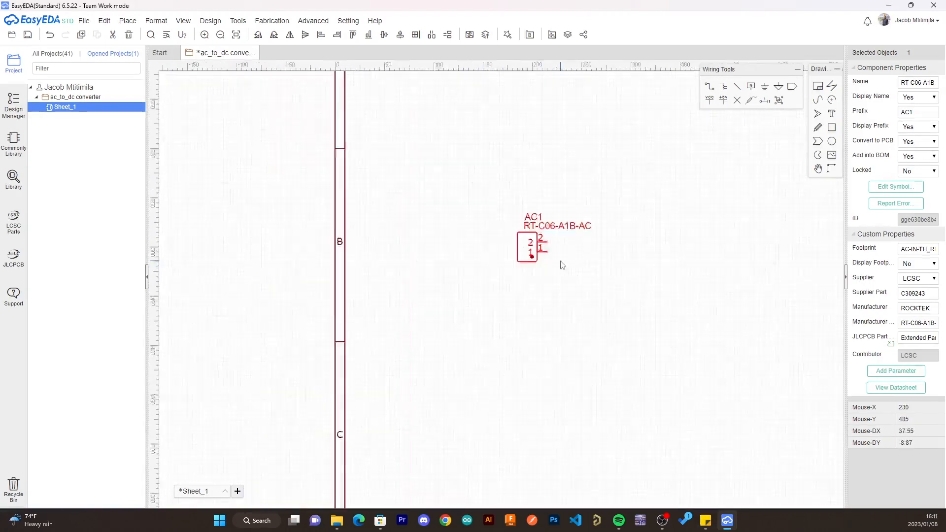
pyautogui.scroll(5, 561, 263)
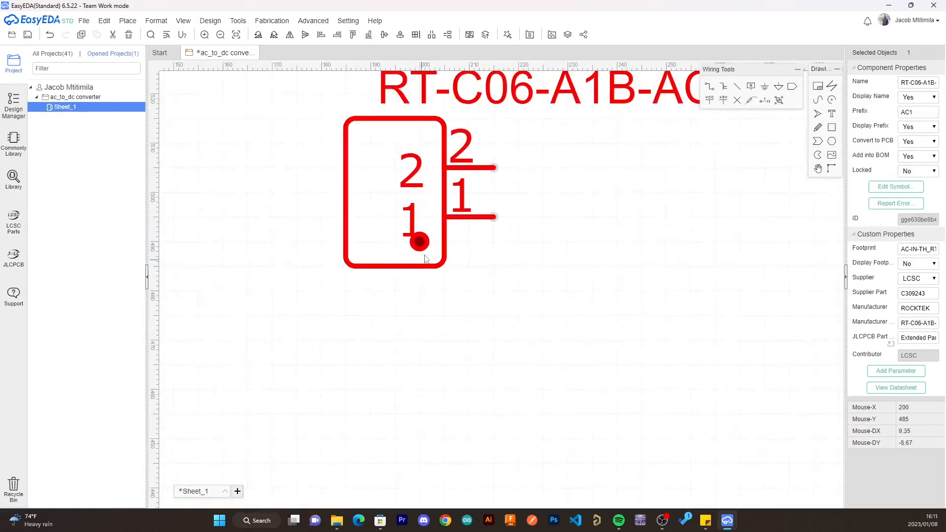
pyautogui.scroll(-3, 514, 265)
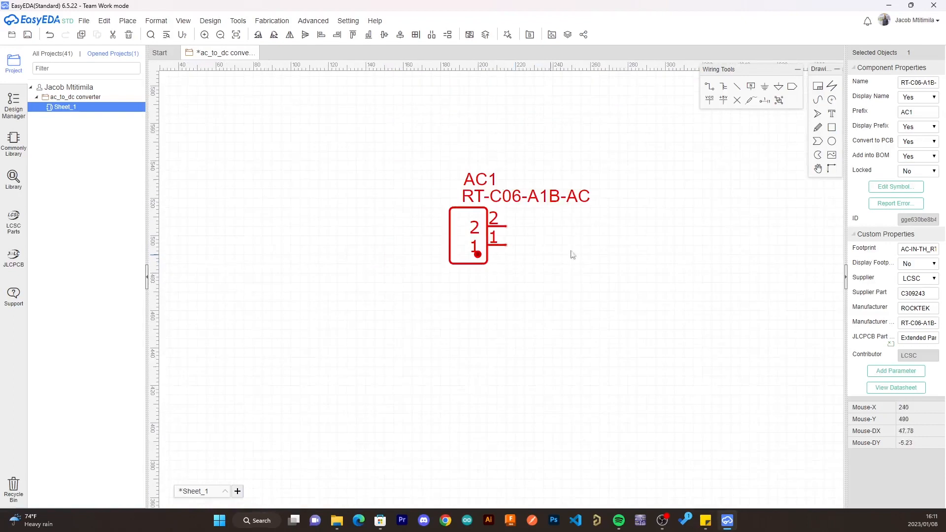
pyautogui.moveTo(586, 242); pyautogui.dragTo(399, 238, button='right')
pyautogui.scroll(-5, 463, 240)
pyautogui.moveTo(558, 256); pyautogui.dragTo(395, 245, button='right')
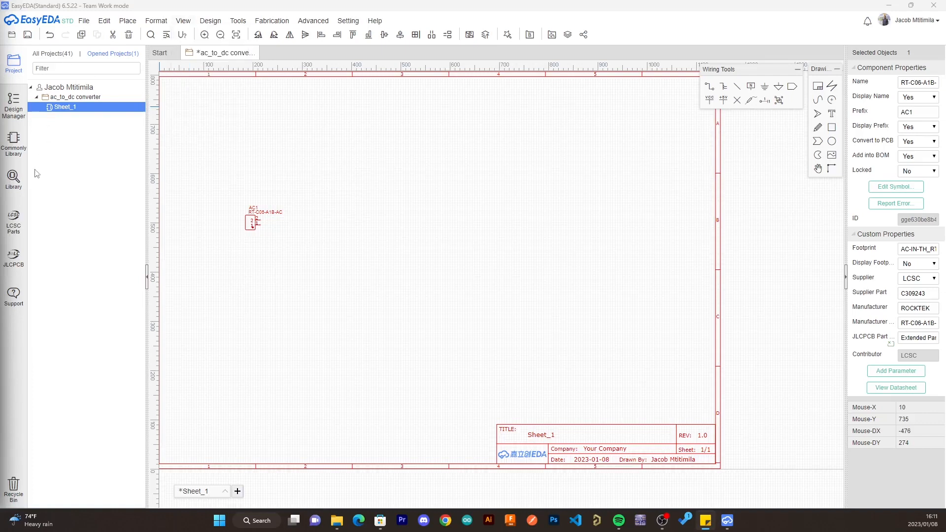
# - Find the switch KS11R29CQD in the component library and place one just right of the AC connector, slightly above its pins
pyautogui.click(13, 177)
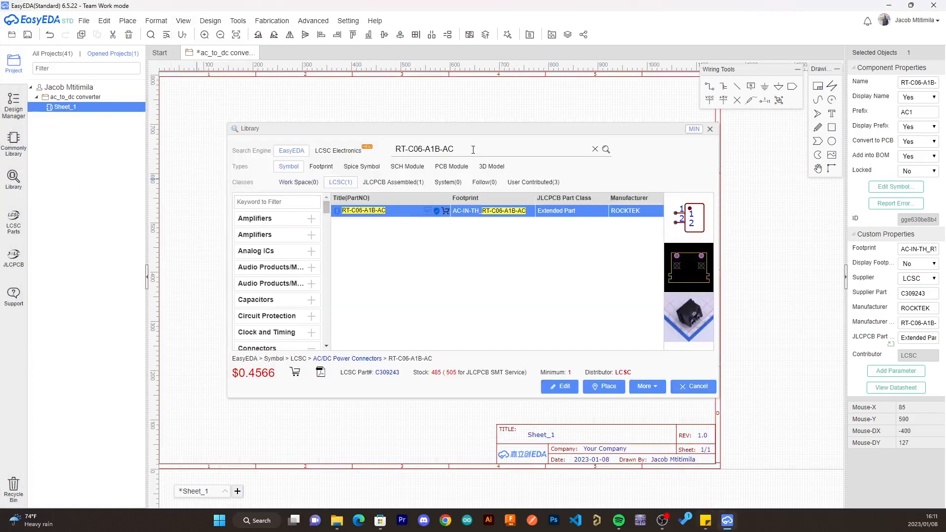
pyautogui.moveTo(460, 149); pyautogui.dragTo(368, 153)
pyautogui.write('KS11R29CQD')
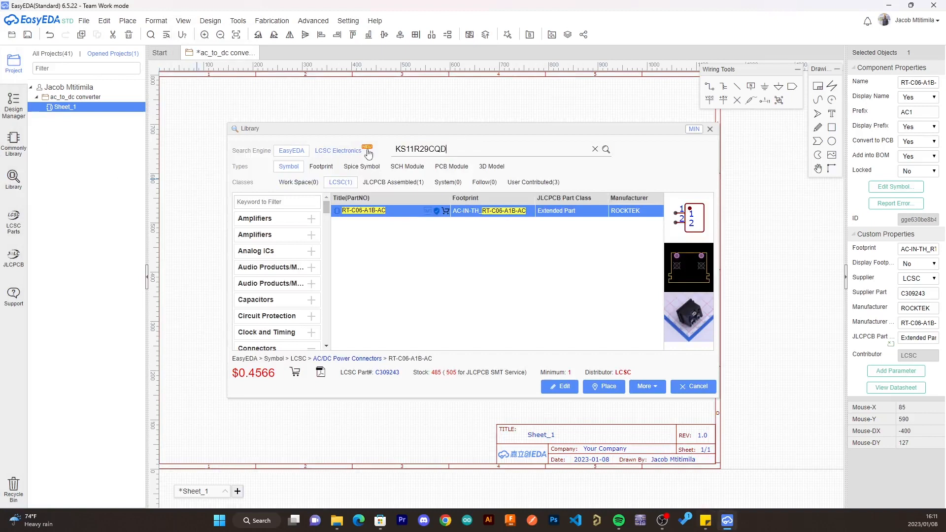
pyautogui.press('Return')
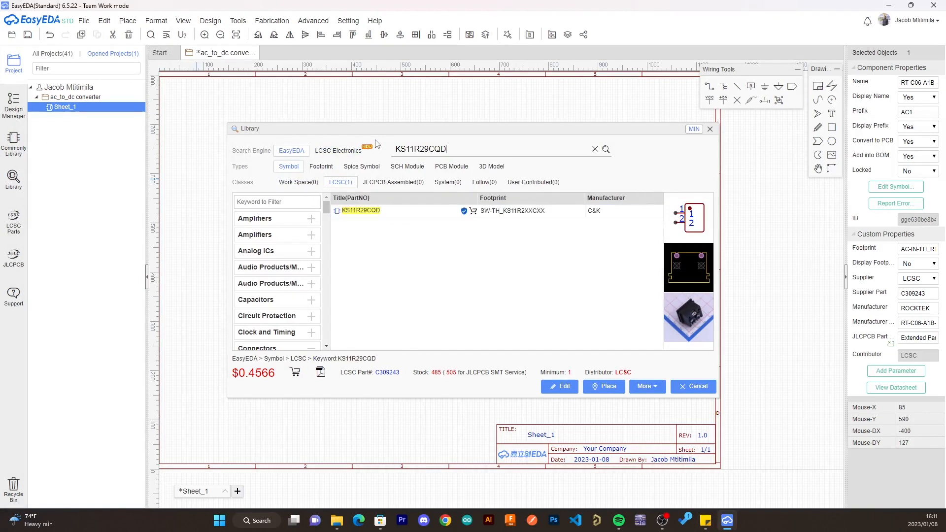
pyautogui.click(514, 211)
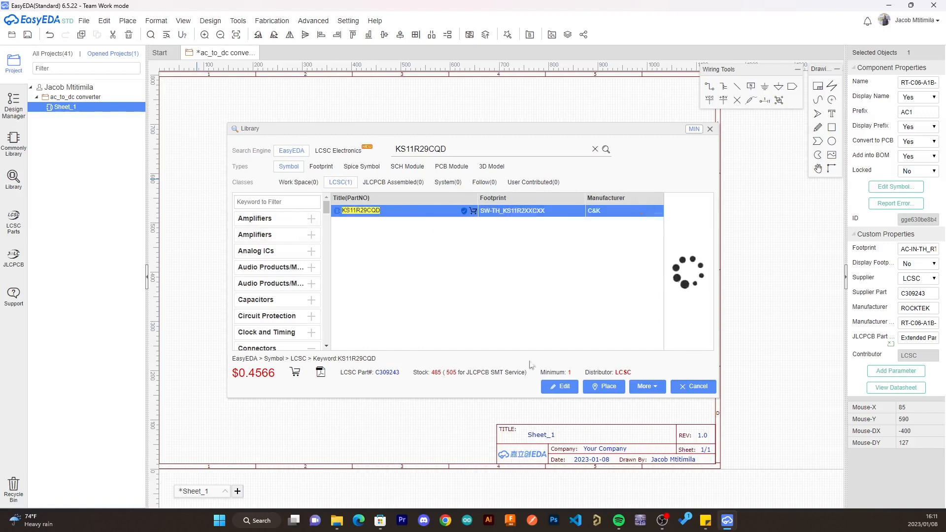
pyautogui.click(594, 390)
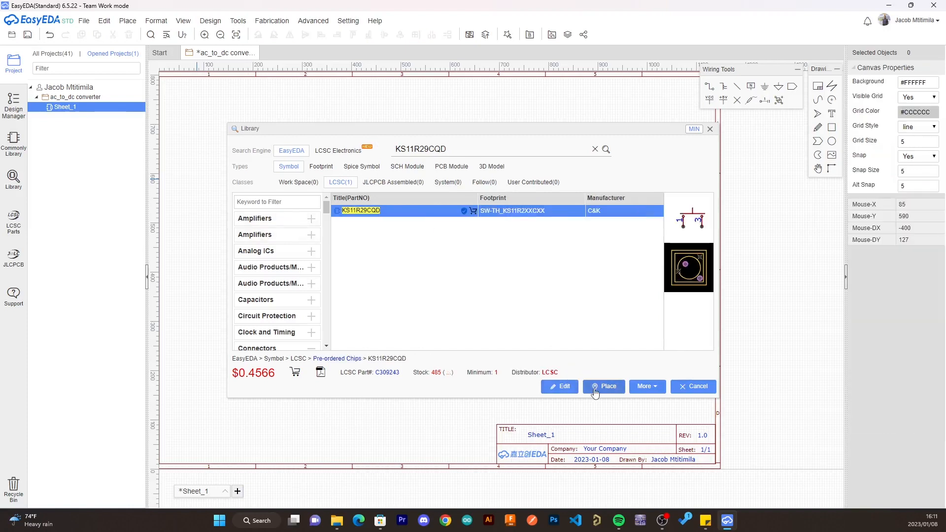
pyautogui.click(595, 390)
pyautogui.scroll(5, 276, 212)
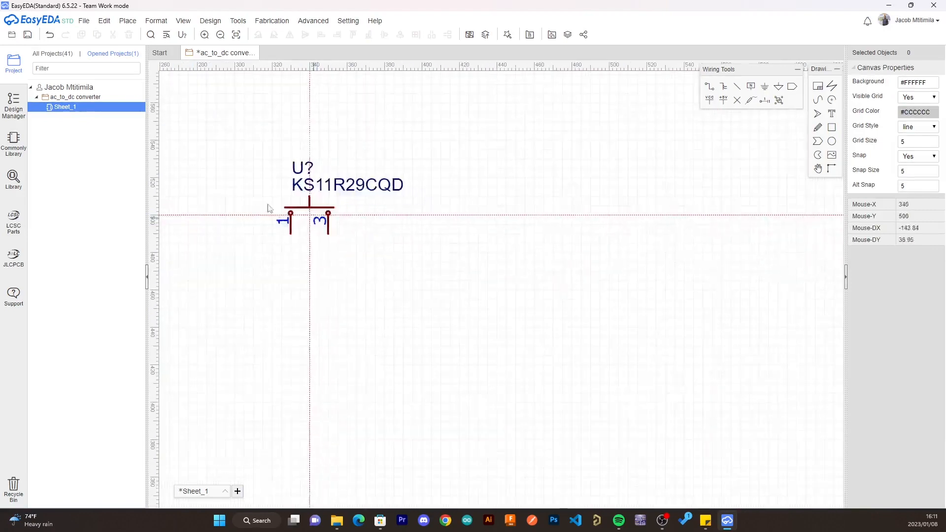
pyautogui.scroll(-4, 269, 209)
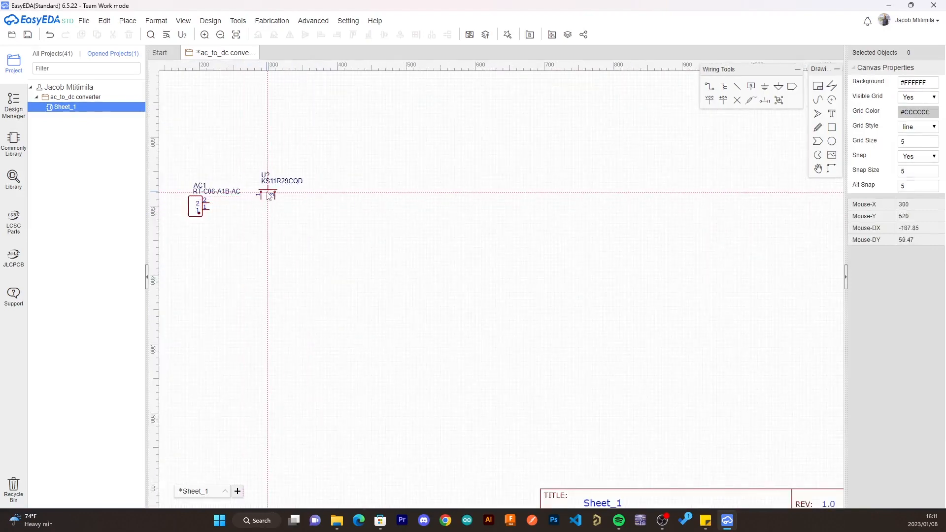
pyautogui.click(268, 195)
pyautogui.press('Escape')
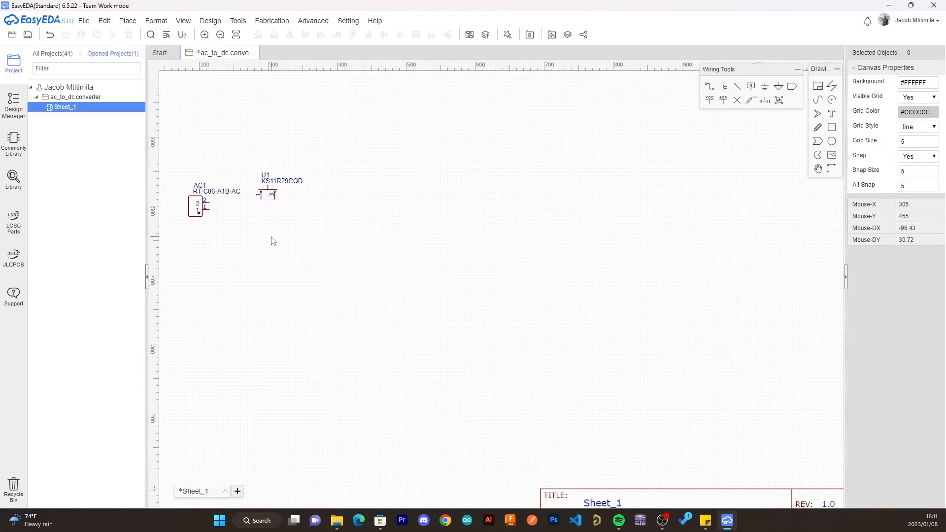
# - Search the library for XFMR and place the System-class XFMR symbol with the TRANSFORMER footprint to the right of the switch
pyautogui.moveTo(241, 215); pyautogui.dragTo(364, 229, button='right')
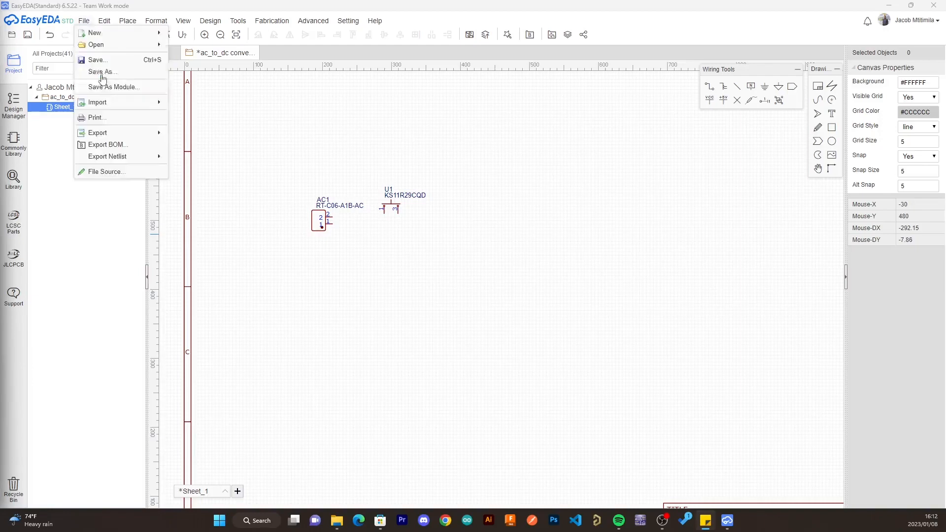
pyautogui.click(14, 180)
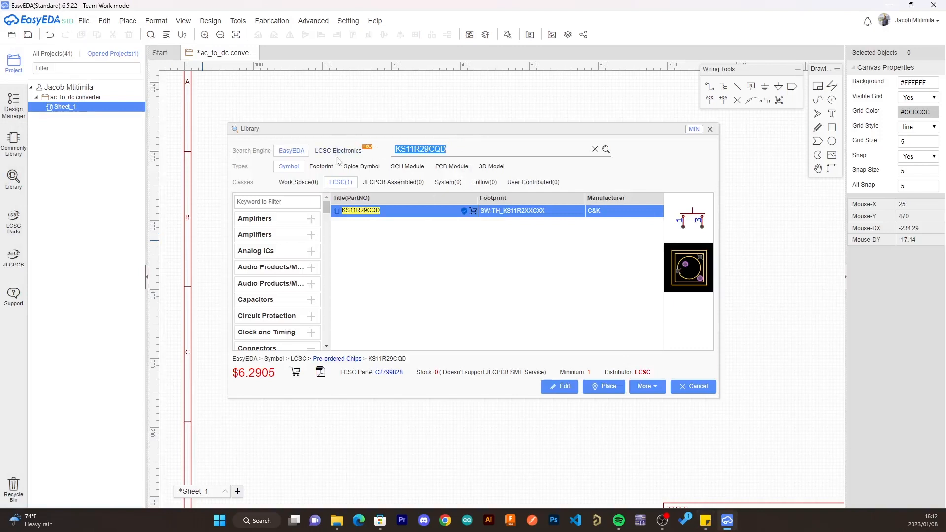
pyautogui.write('XFMR')
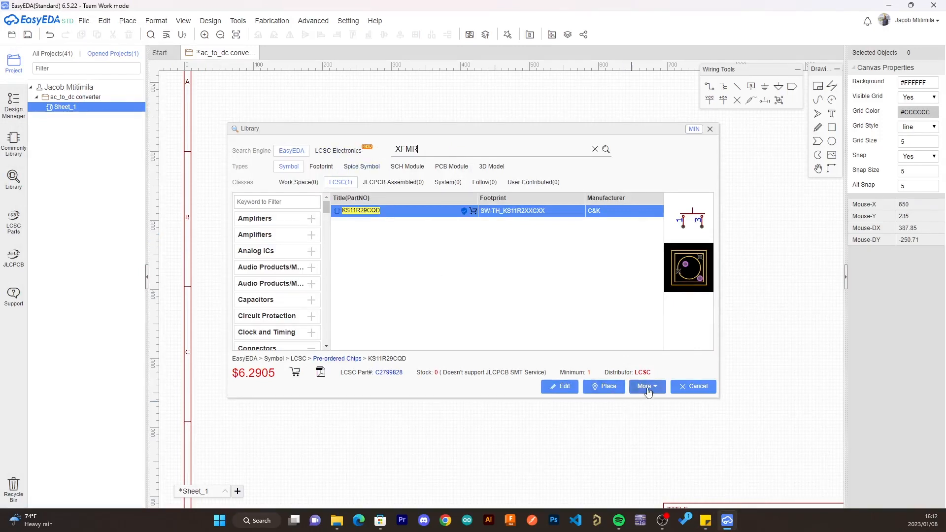
pyautogui.press('Return')
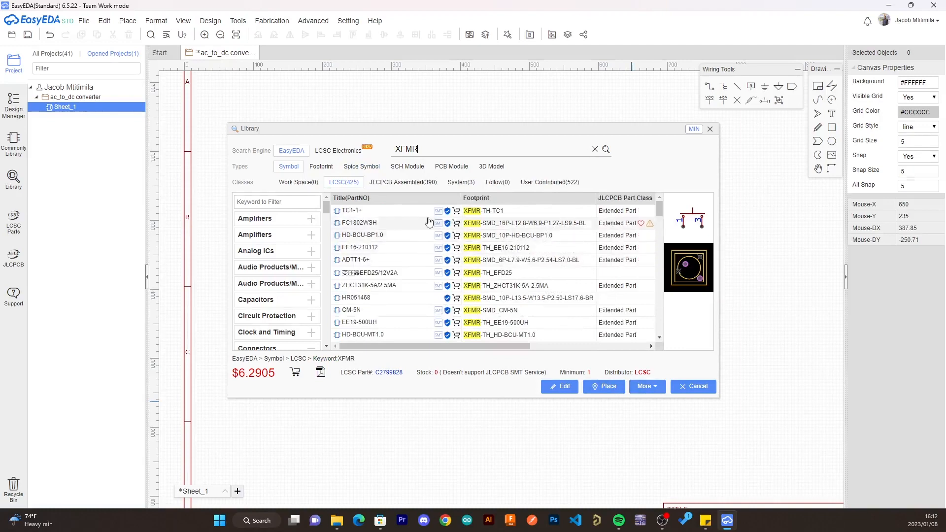
pyautogui.click(469, 186)
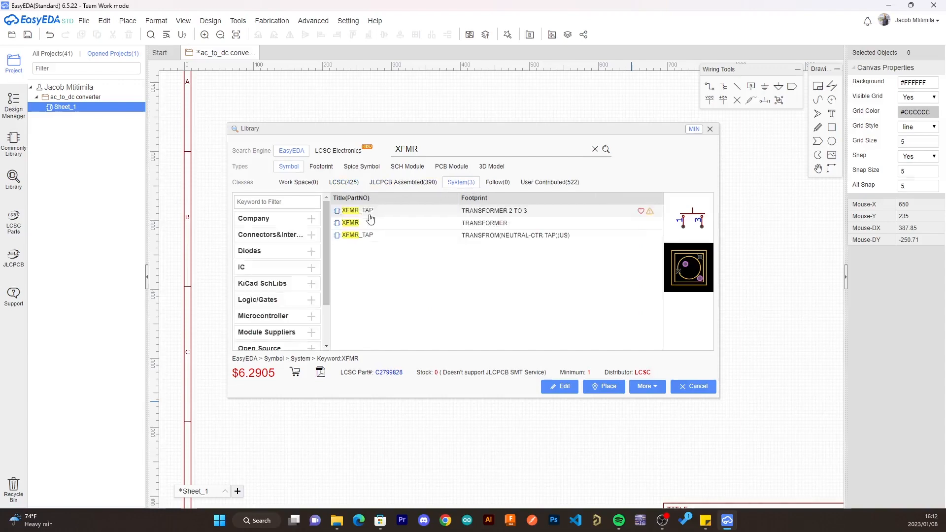
pyautogui.click(422, 225)
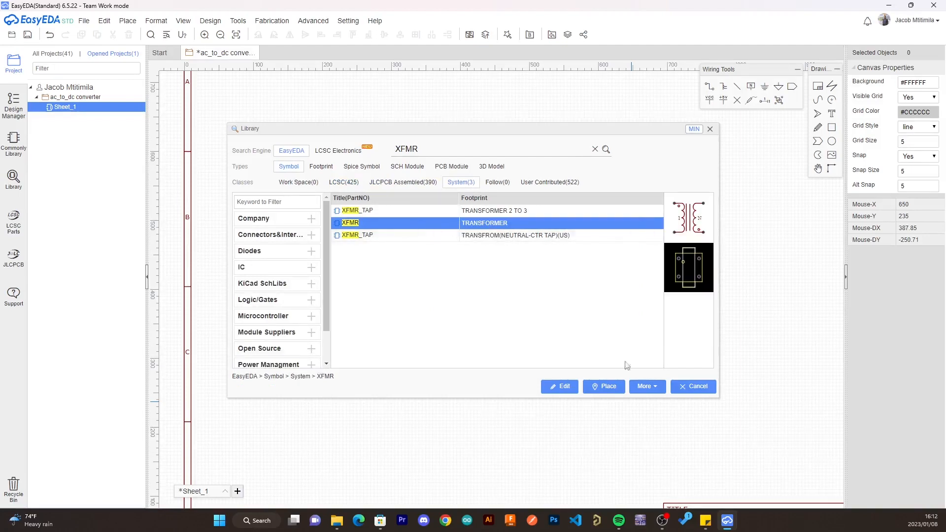
pyautogui.click(604, 387)
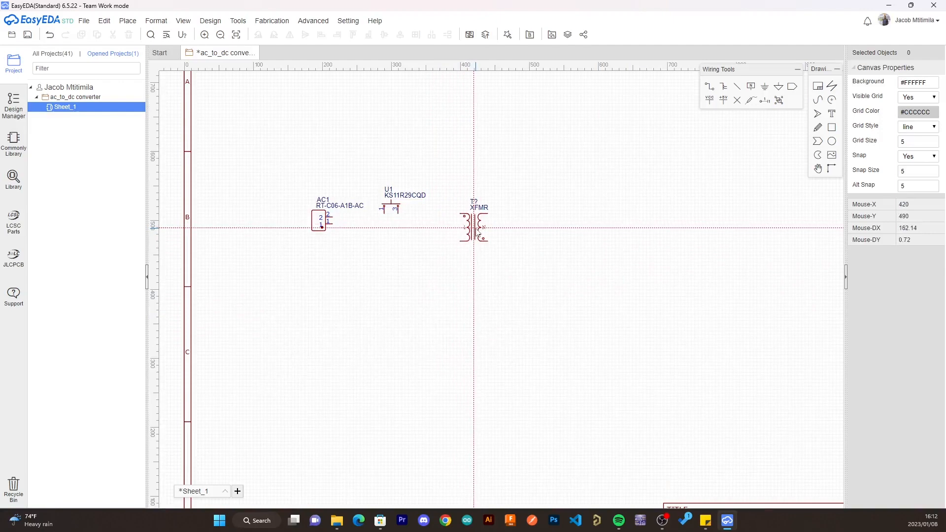
pyautogui.click(474, 227)
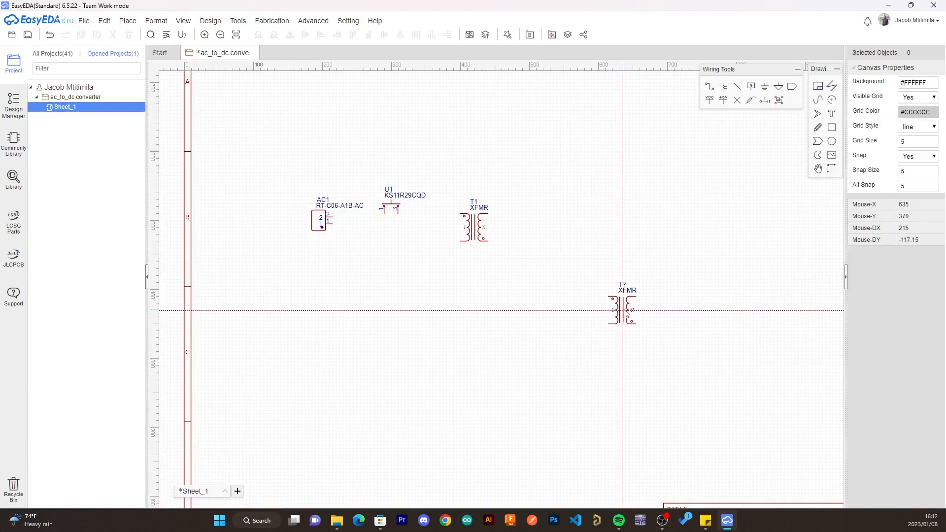
# - Move the AC connector slightly down and to the left so it sits more level with the transformer
pyautogui.press('Escape')
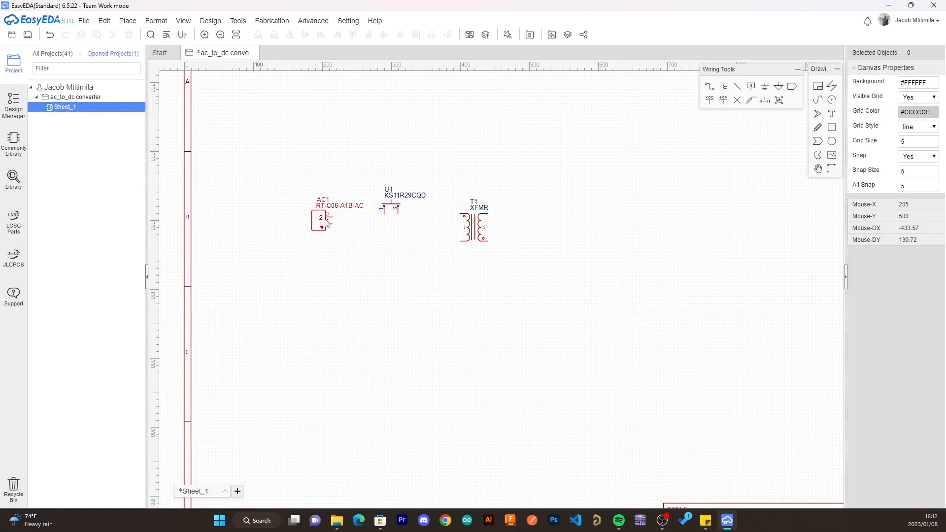
pyautogui.moveTo(324, 228); pyautogui.dragTo(321, 238)
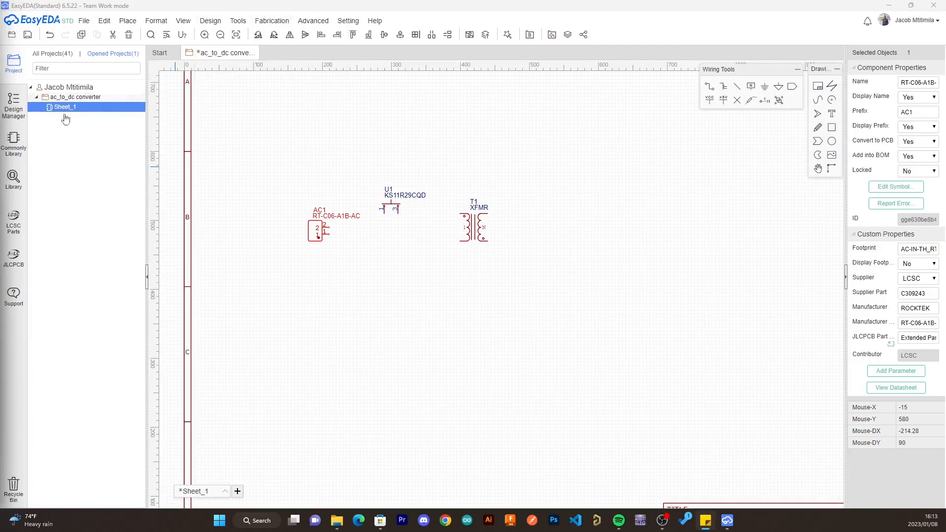
# - Search the component library for MB10F_C181218 and place one bridge rectifier to the right of the transformer
pyautogui.click(13, 178)
pyautogui.doubleClick(414, 150)
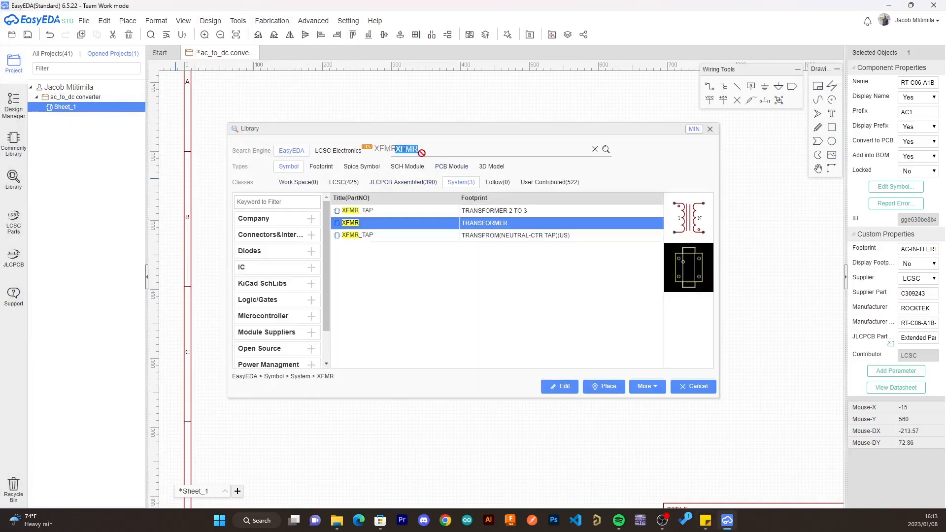
pyautogui.write('MB10F C181218')
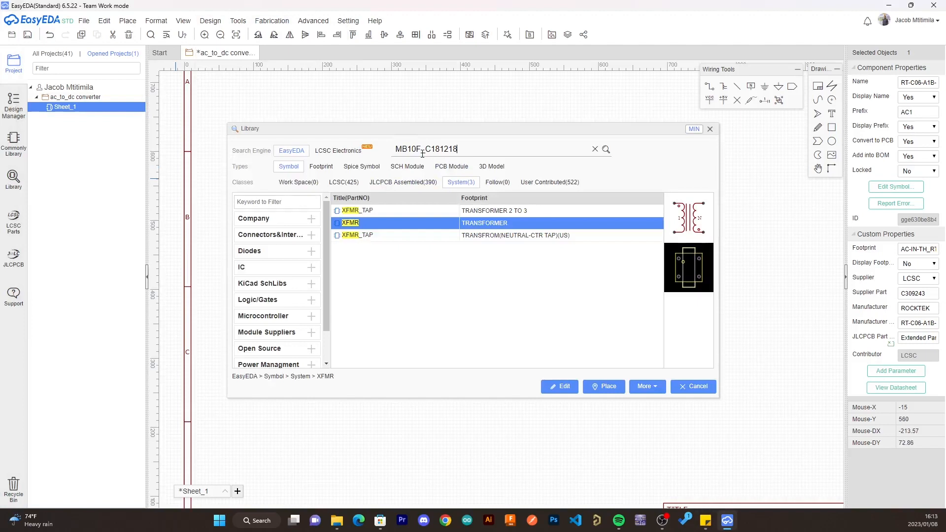
pyautogui.press('Return')
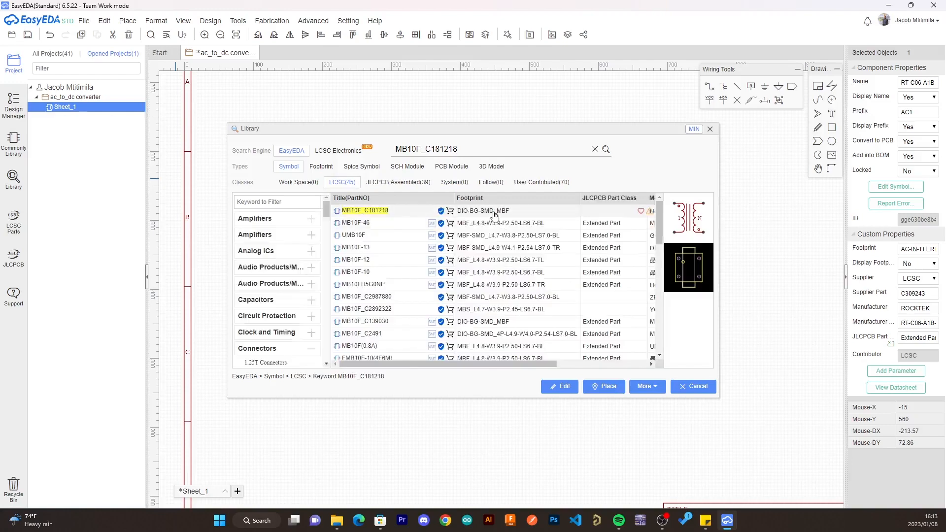
pyautogui.click(600, 392)
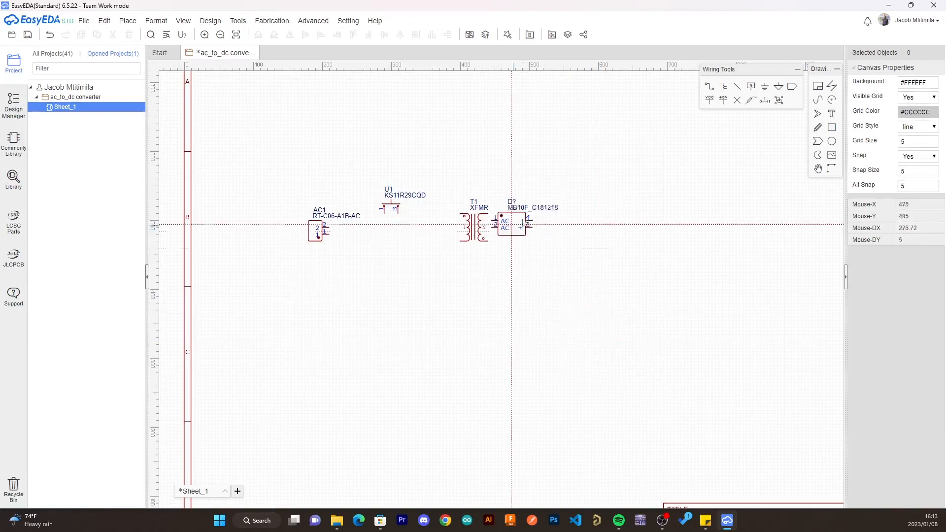
pyautogui.click(565, 233)
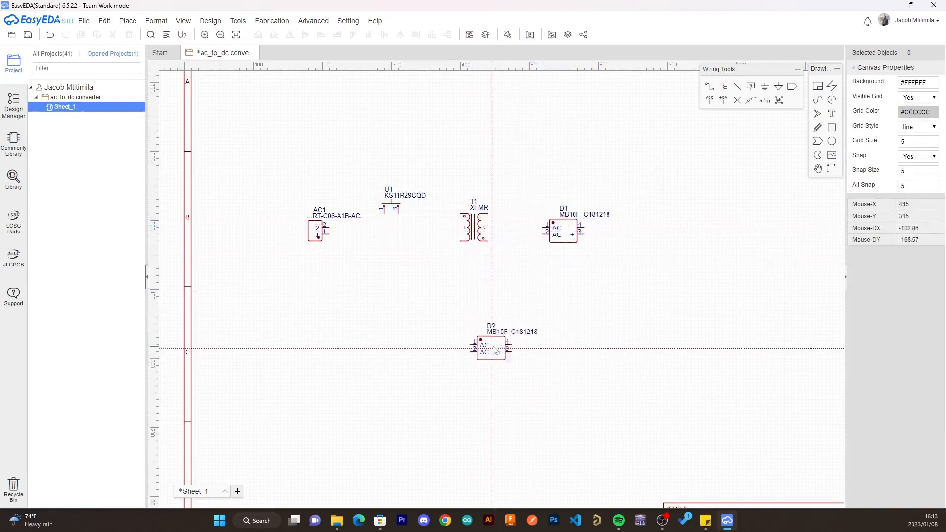
pyautogui.press('Escape')
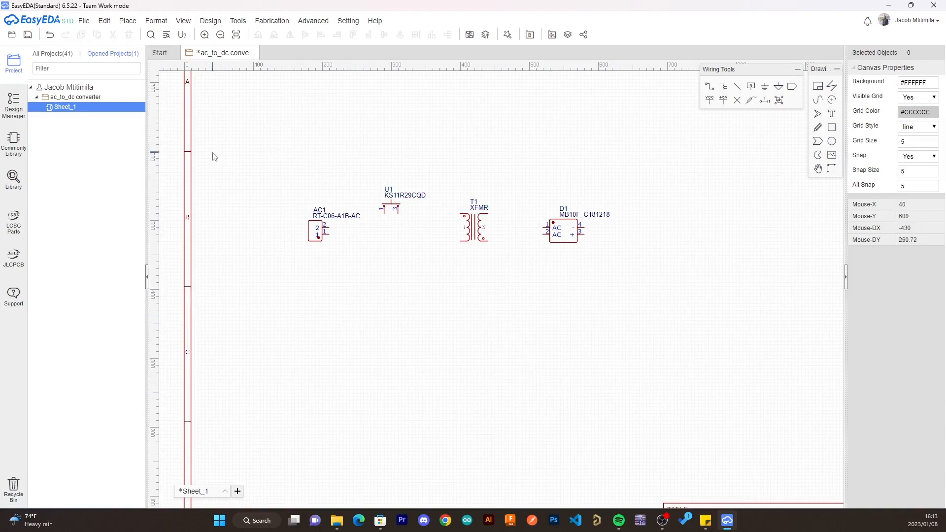
# - Choose the C_Ele_TH_D6.3×F2.5_EU polarized capacitor and place two in line right of the bridge rectifier, leaving a wide gap between them
pyautogui.click(14, 140)
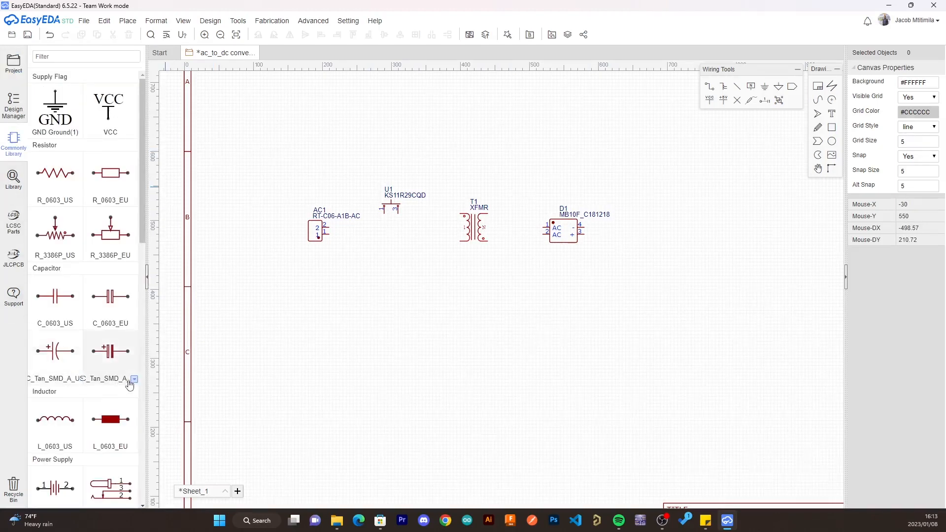
pyautogui.click(133, 381)
pyautogui.click(134, 379)
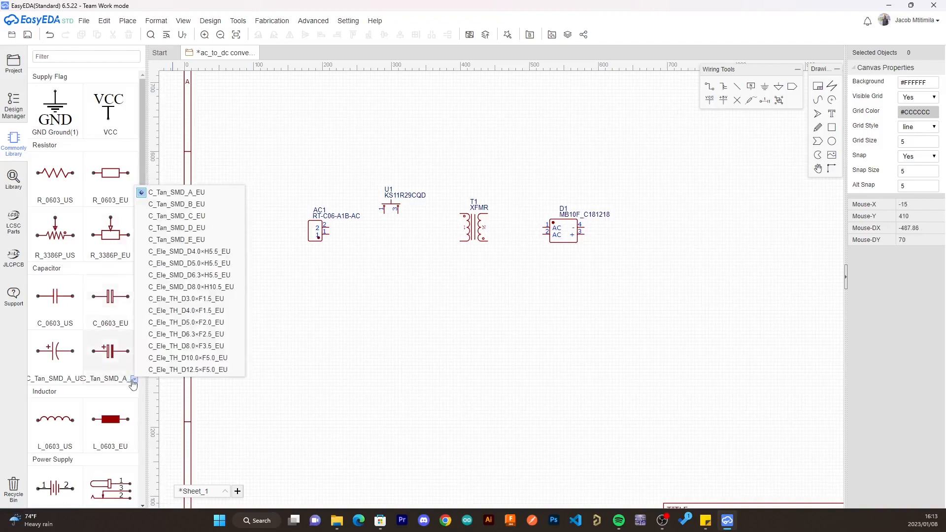
pyautogui.click(166, 335)
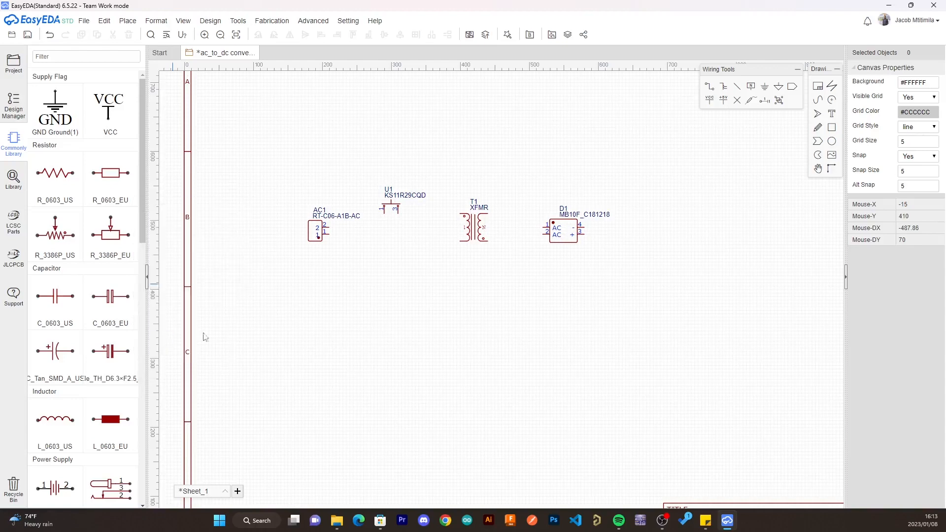
pyautogui.click(102, 354)
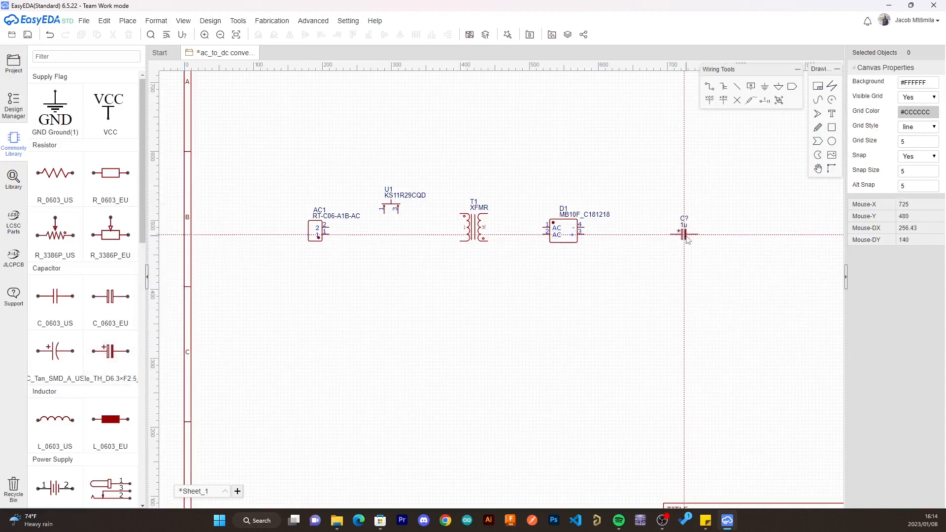
pyautogui.click(665, 239)
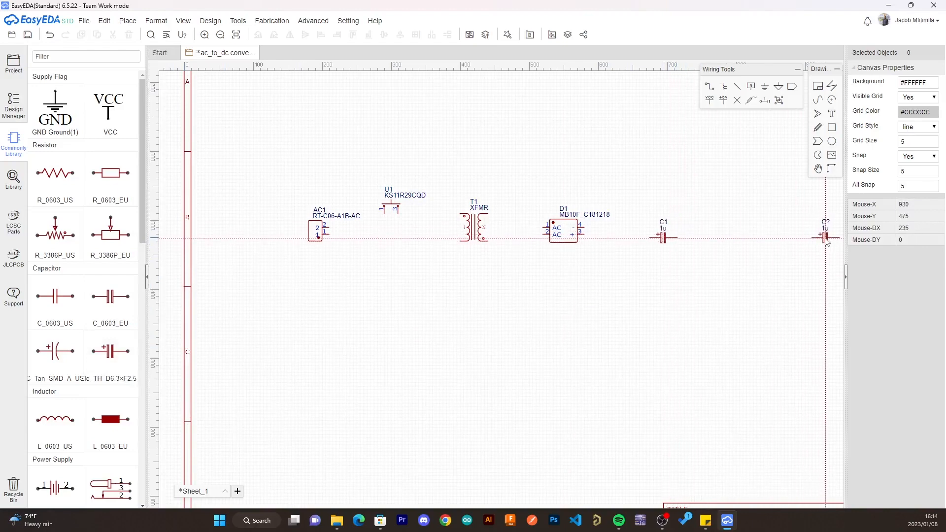
pyautogui.click(825, 239)
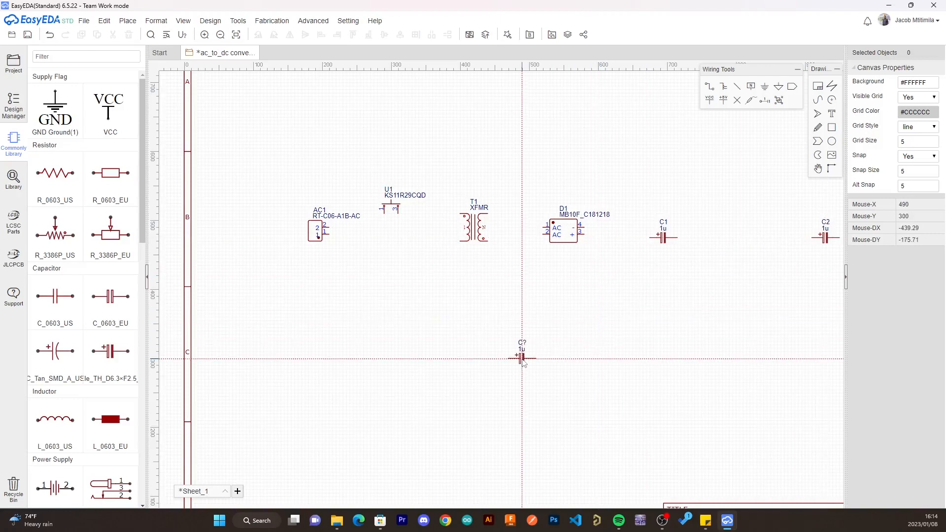
pyautogui.press('Escape')
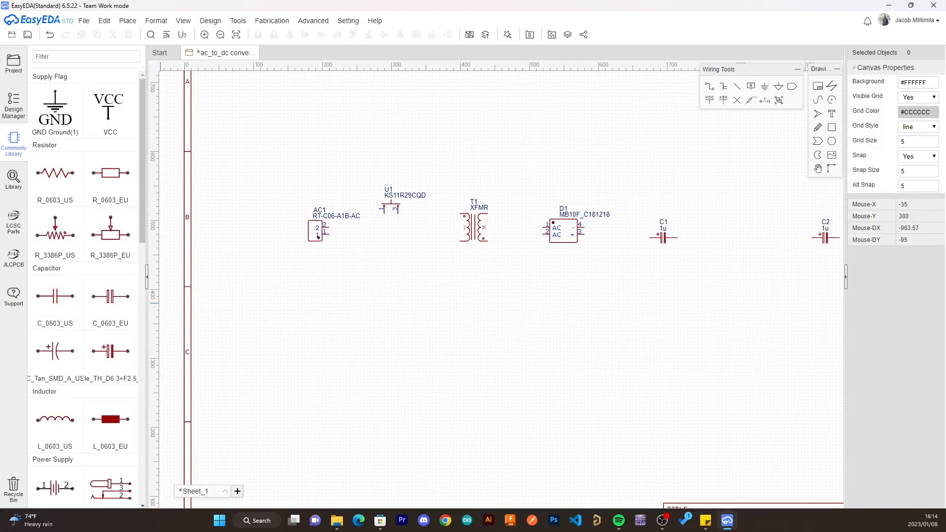
# - Choose the 7812(TO-220) variant of the voltage regulator and place one between the two capacitors
pyautogui.scroll(-8, 65, 264)
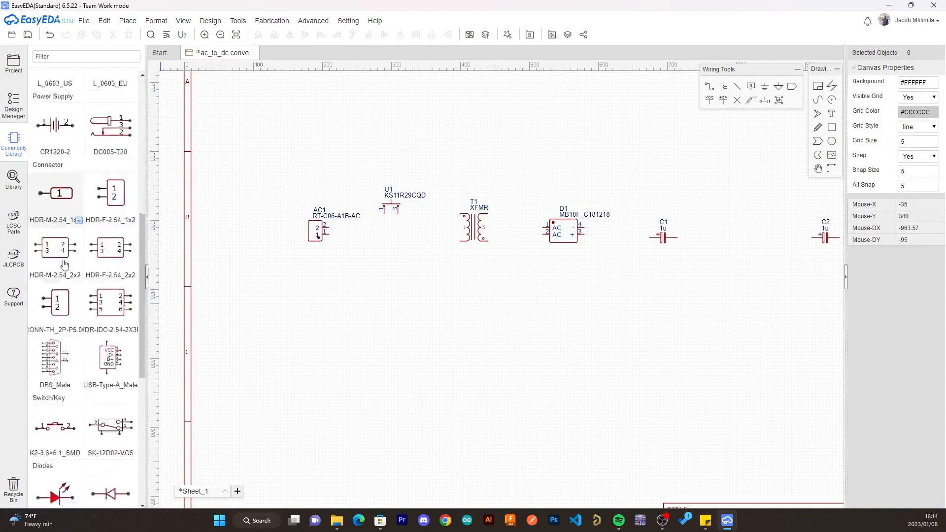
pyautogui.scroll(-7, 65, 265)
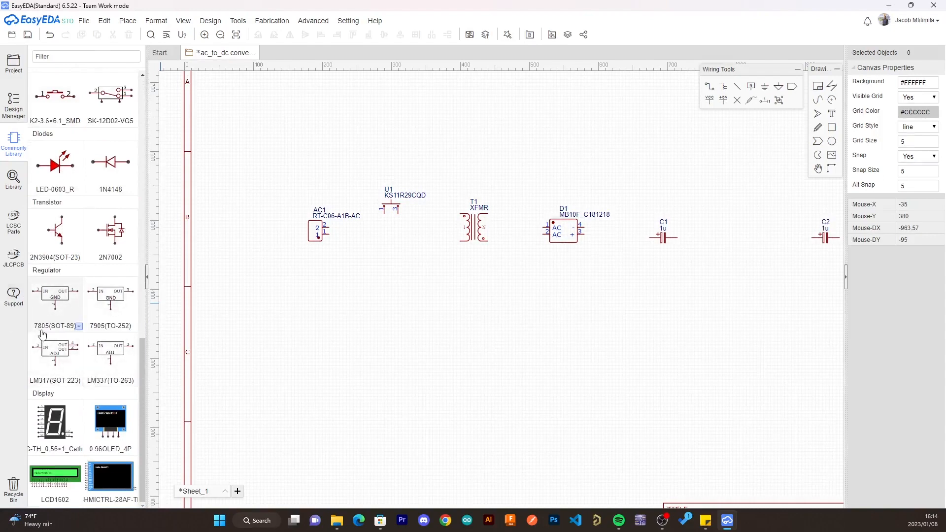
pyautogui.click(79, 327)
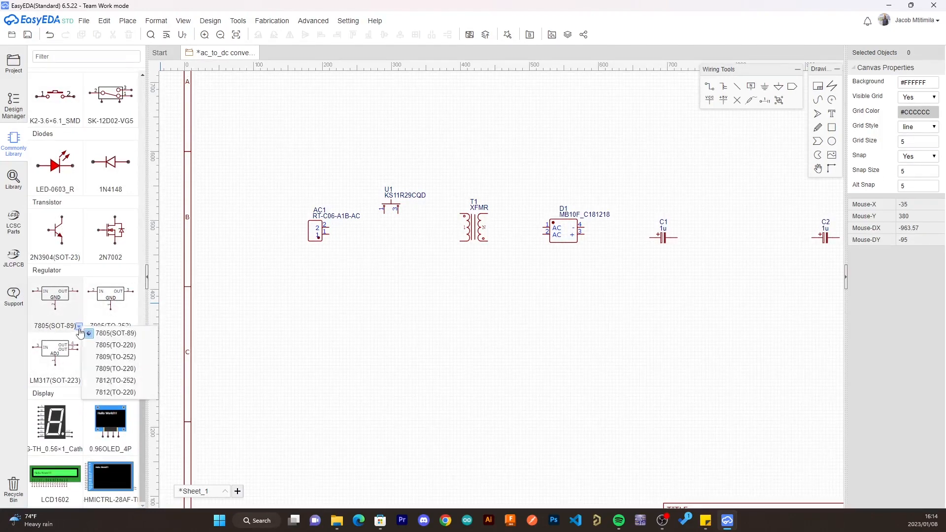
pyautogui.click(121, 393)
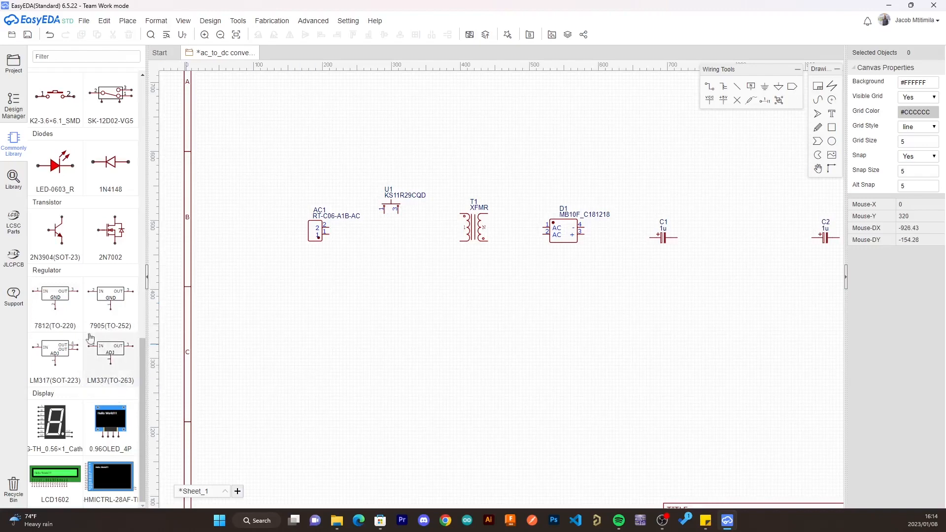
pyautogui.click(55, 317)
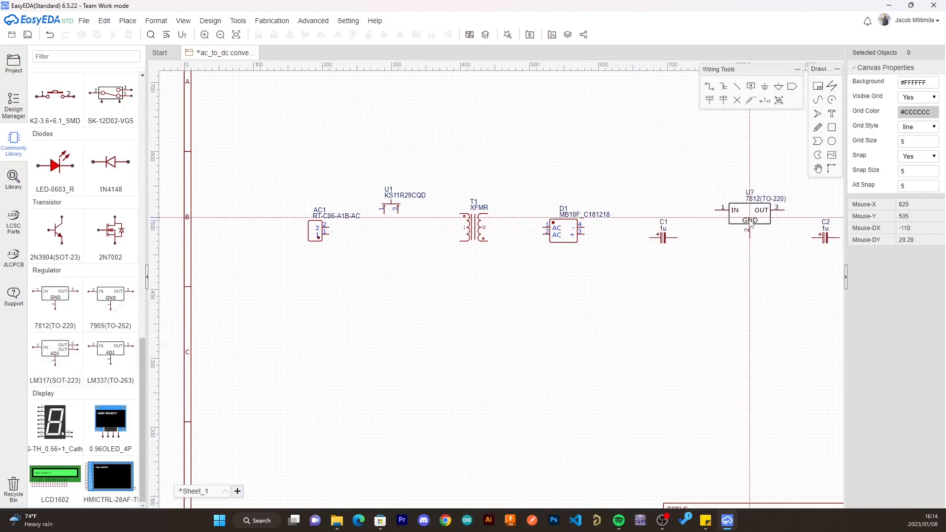
pyautogui.click(749, 232)
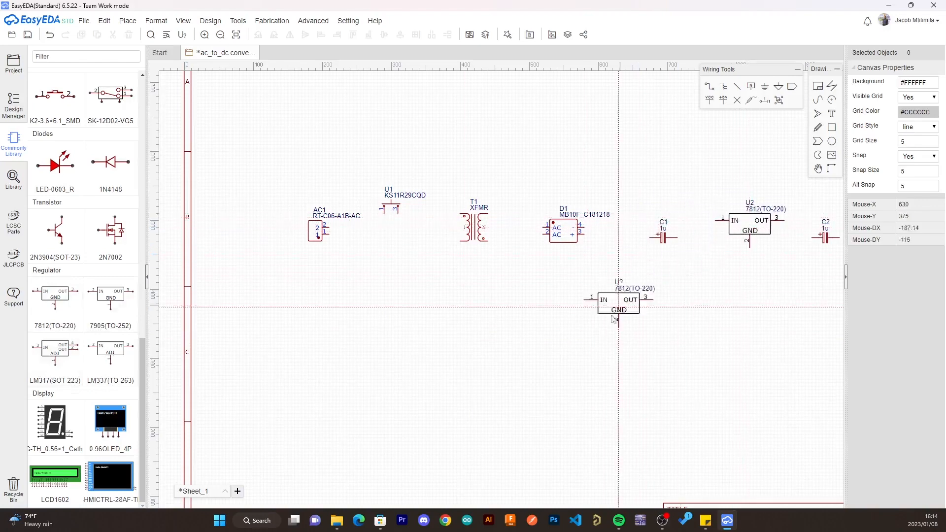
pyautogui.press('Escape')
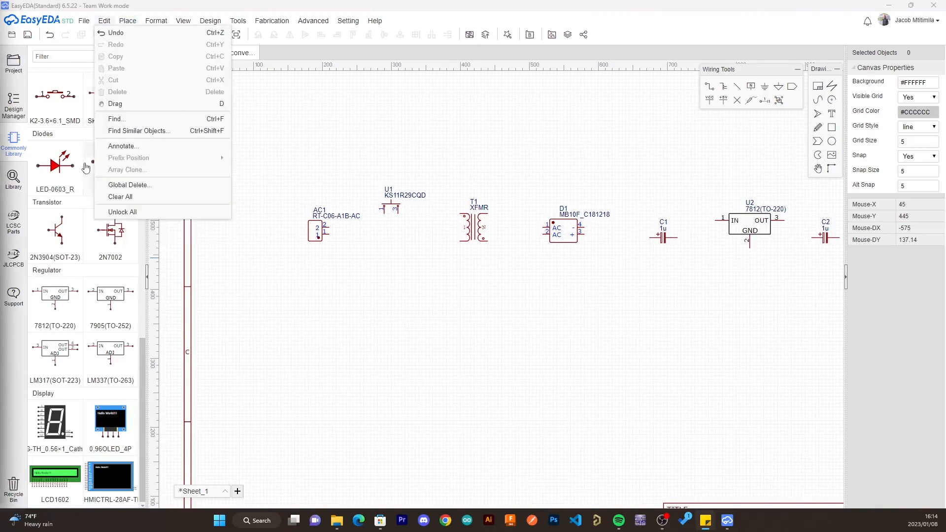
# - Search the component library for the two-pin terminal block 31342102 and place it to the right of the second capacitor
pyautogui.click(13, 182)
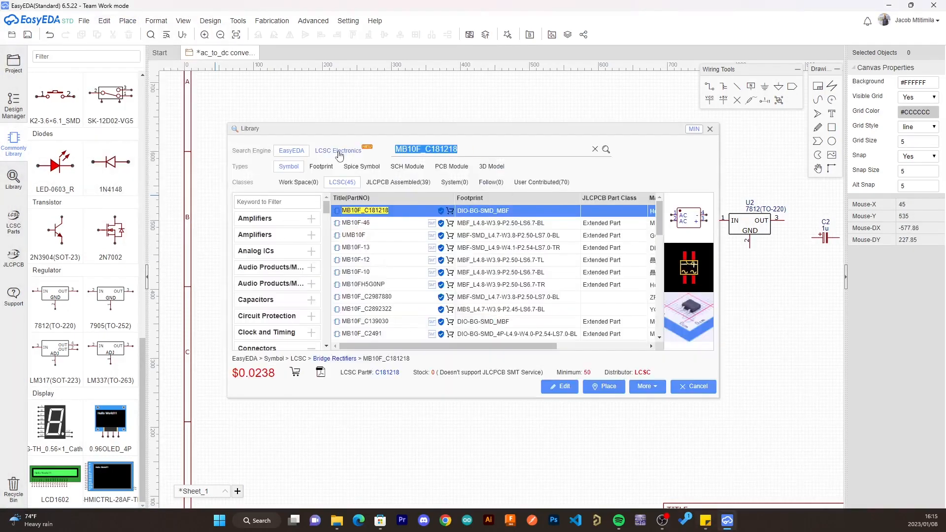
pyautogui.write('31342102')
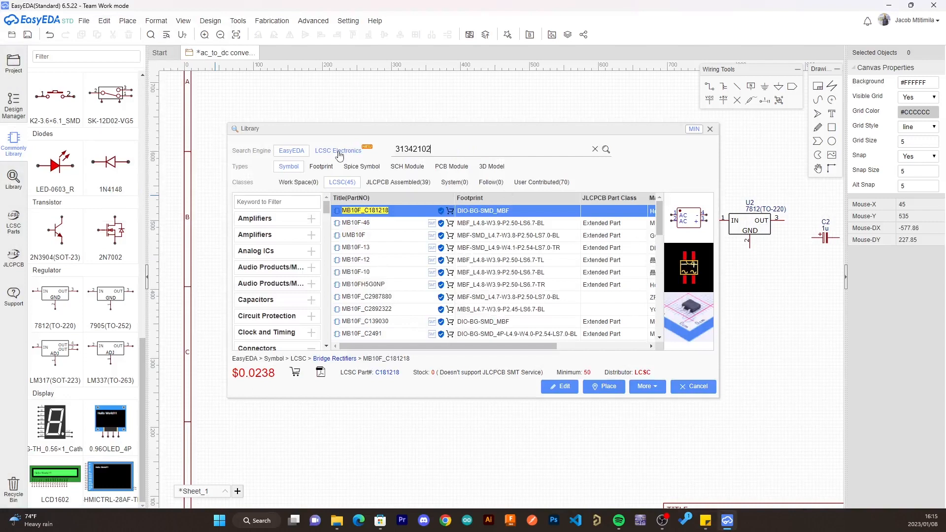
pyautogui.press('Return')
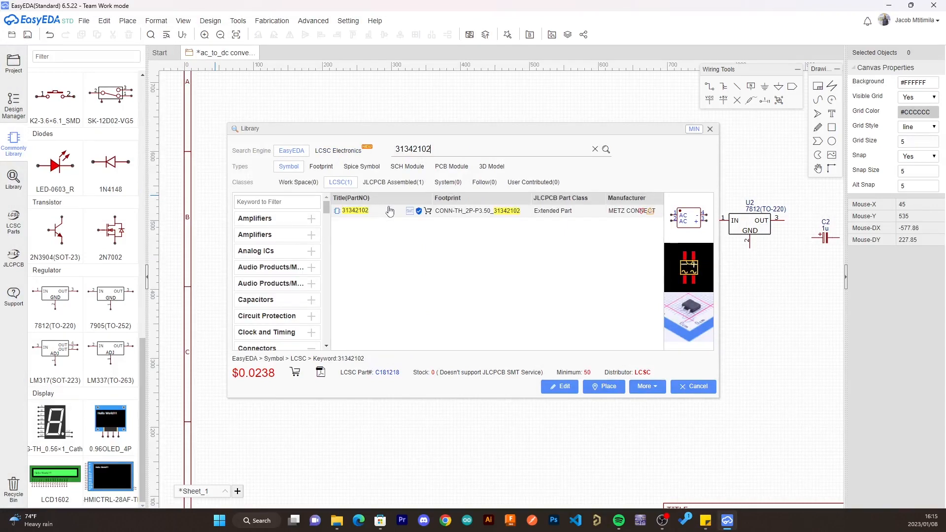
pyautogui.click(389, 211)
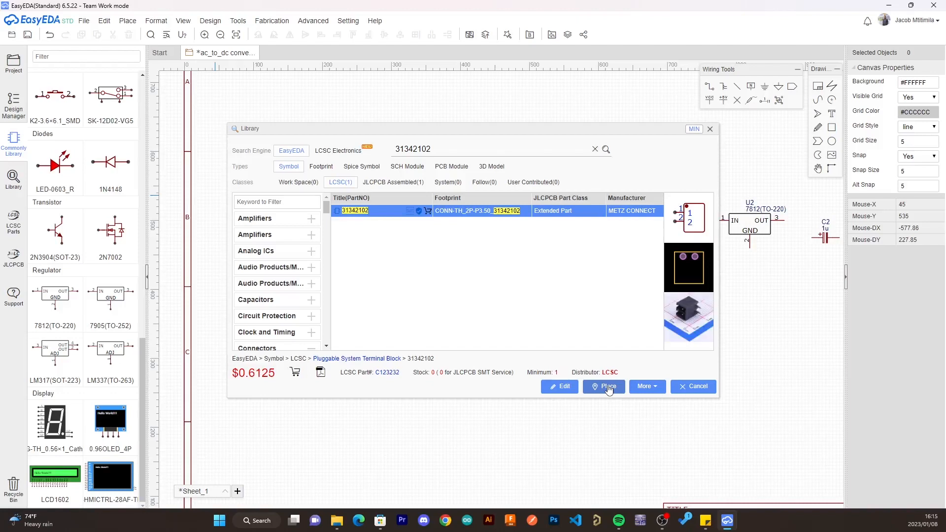
pyautogui.click(608, 388)
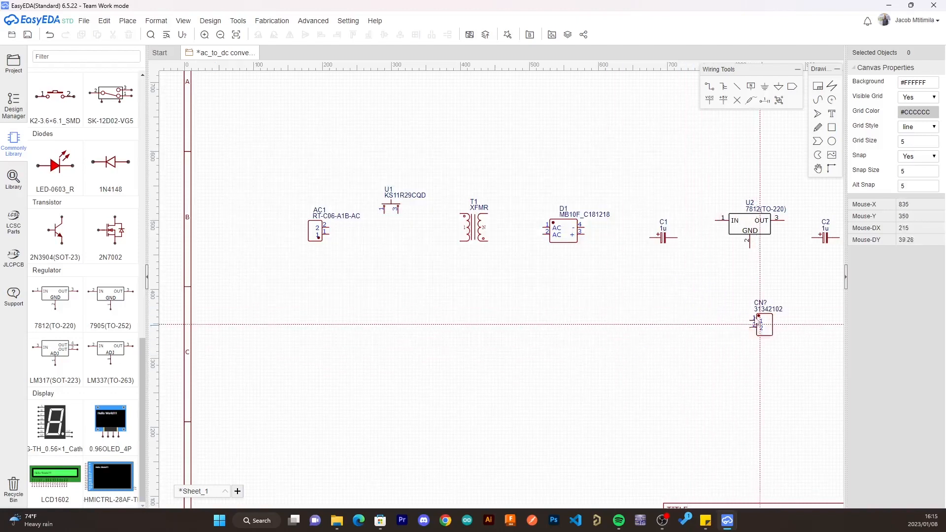
pyautogui.moveTo(787, 282); pyautogui.dragTo(542, 322, button='right')
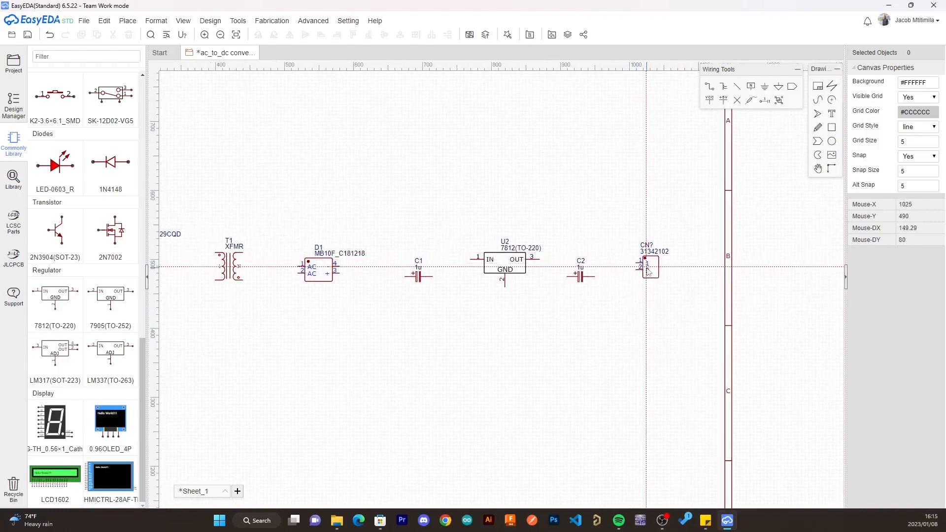
pyautogui.click(648, 274)
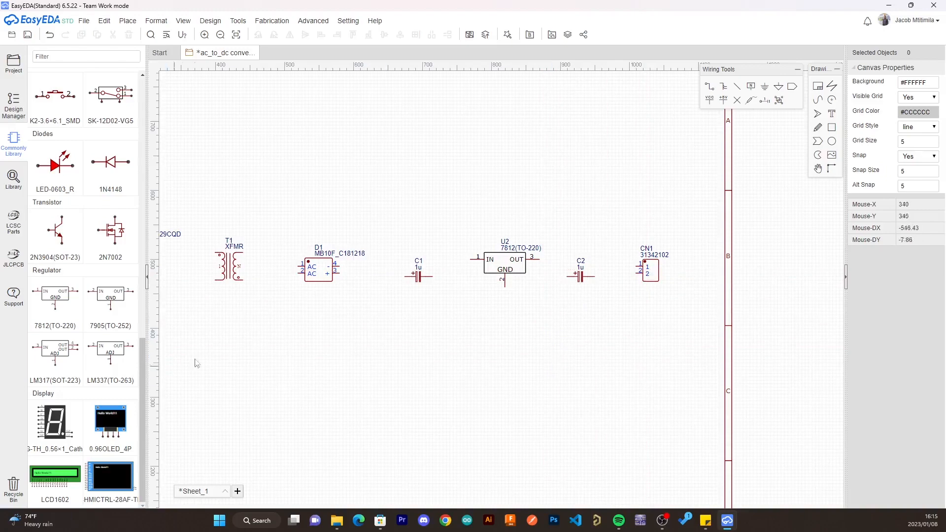
# - Place two GND net flags, one below the AC connector and one below the 7812 regulator
pyautogui.moveTo(261, 352); pyautogui.dragTo(451, 345, button='right')
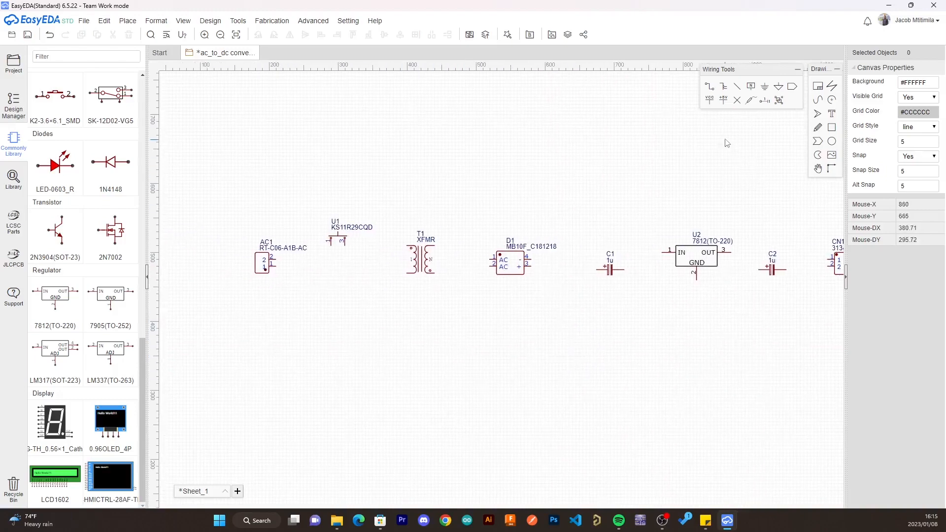
pyautogui.click(764, 91)
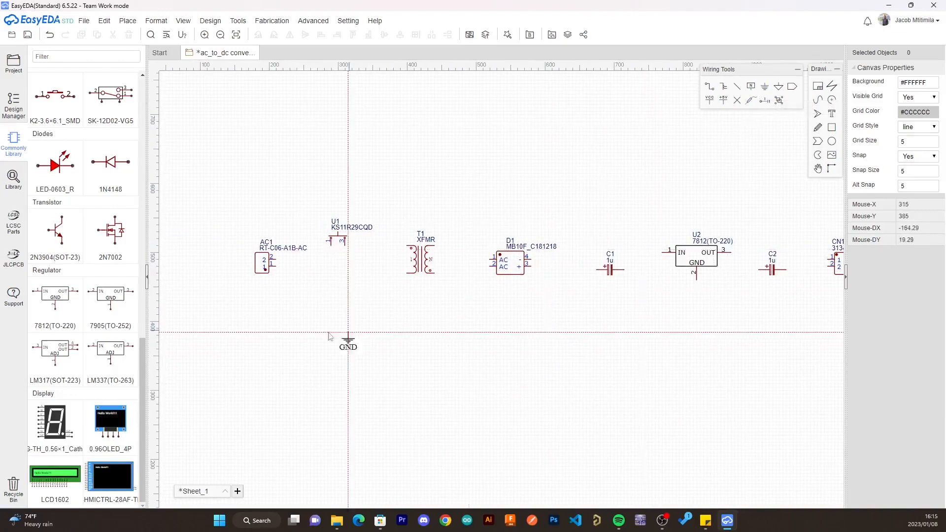
pyautogui.click(283, 329)
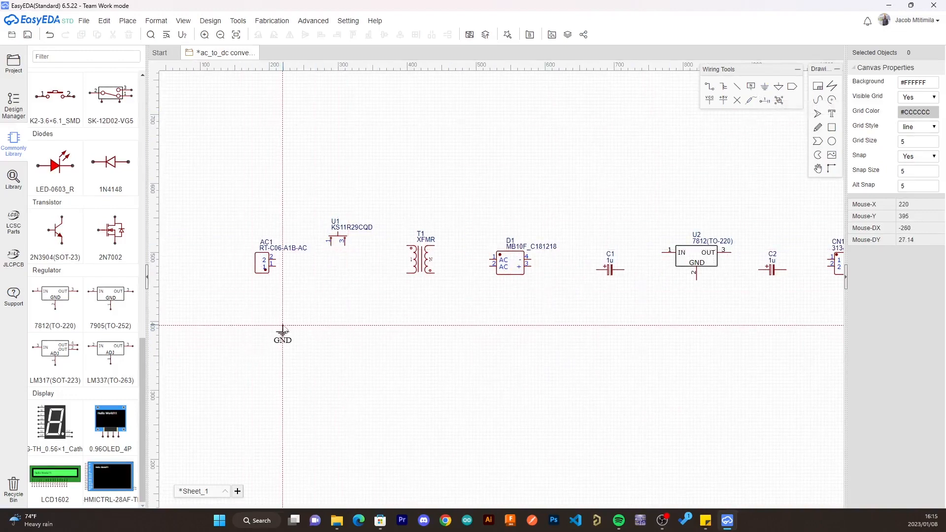
pyautogui.click(704, 318)
pyautogui.press('Escape')
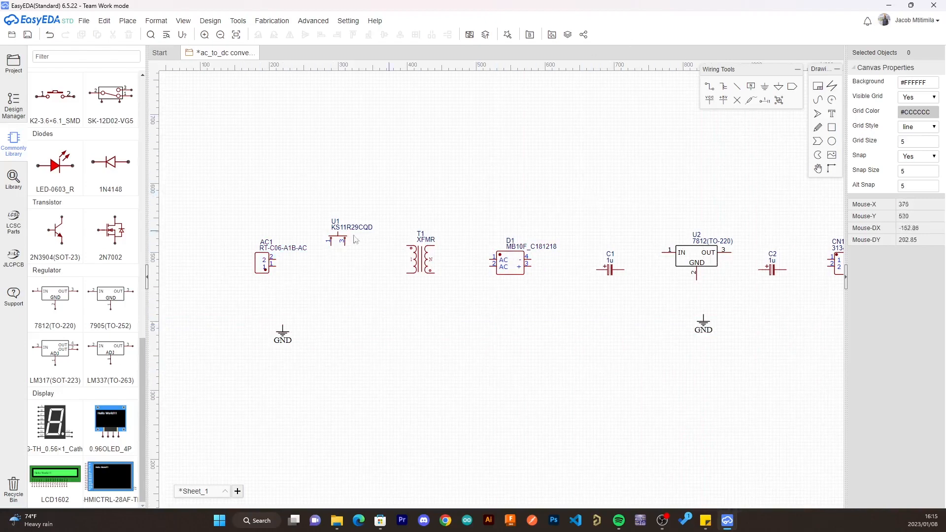
# - Wire pin 2 of the AC connector AC1 to pin 1 of the switch U1
pyautogui.click(710, 88)
pyautogui.scroll(5, 245, 327)
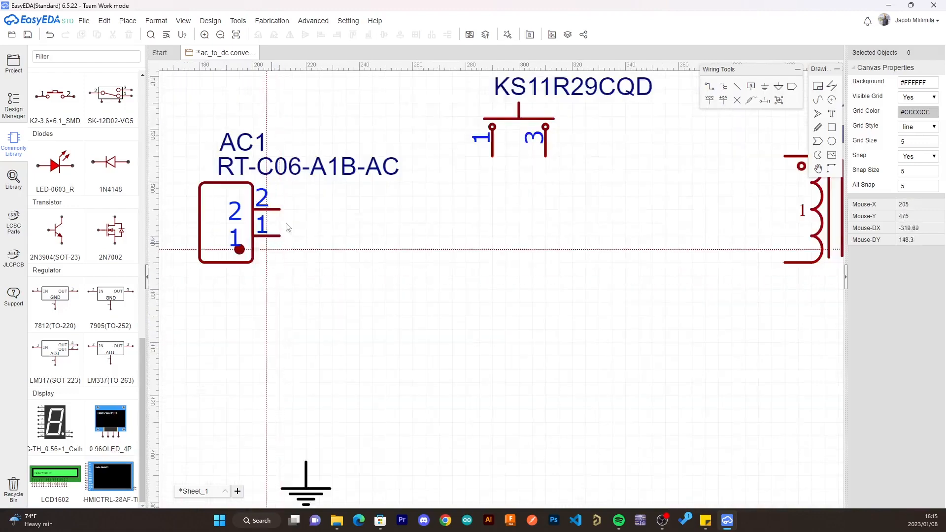
pyautogui.click(278, 209)
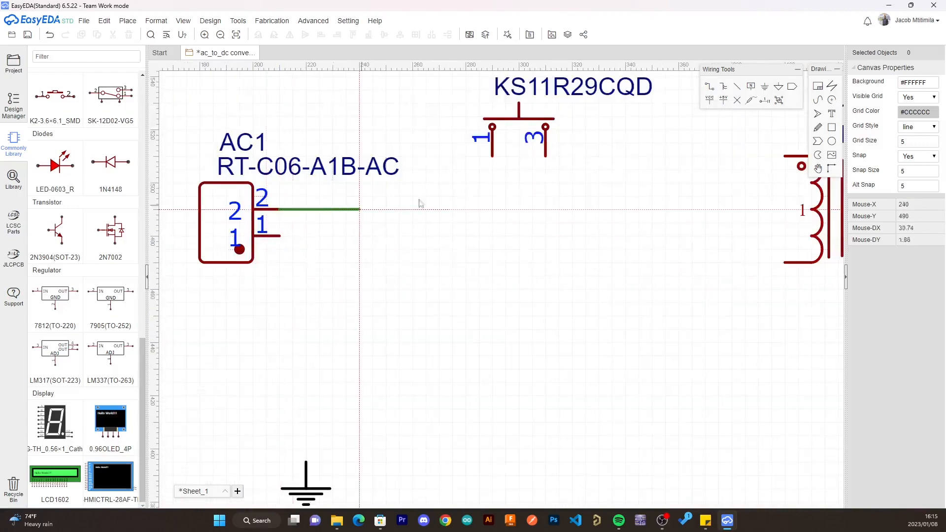
pyautogui.click(492, 157)
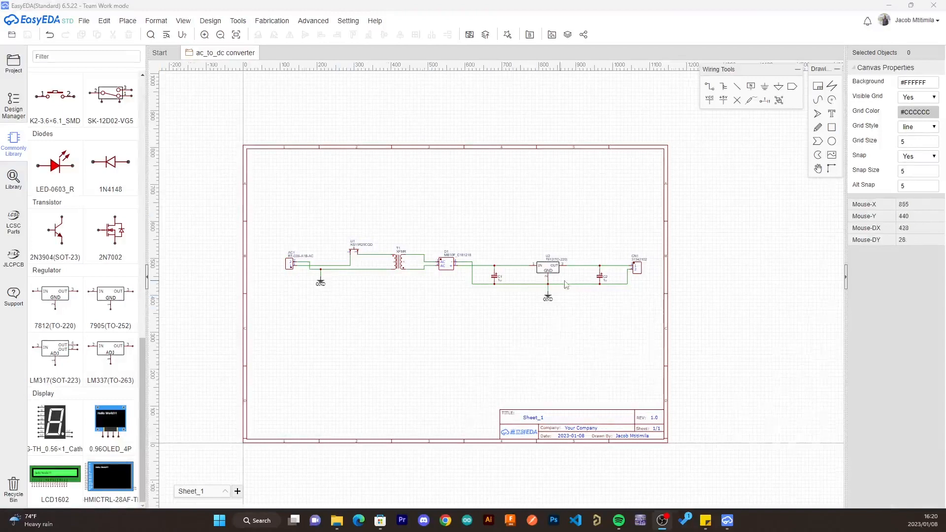
# - Examine the completed schematic wiring from the AC input connector through the transformer, rectifier and 7812 regulator to the output terminal
pyautogui.scroll(10, 542, 269)
pyautogui.scroll(-6, 477, 241)
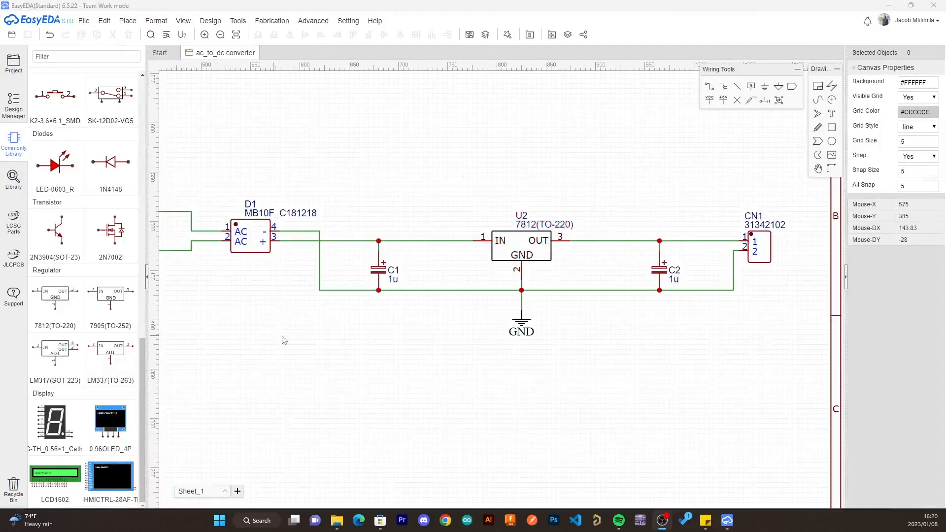
pyautogui.scroll(1, 294, 337)
pyautogui.scroll(-1, 294, 337)
pyautogui.moveTo(296, 338); pyautogui.dragTo(729, 411, button='right')
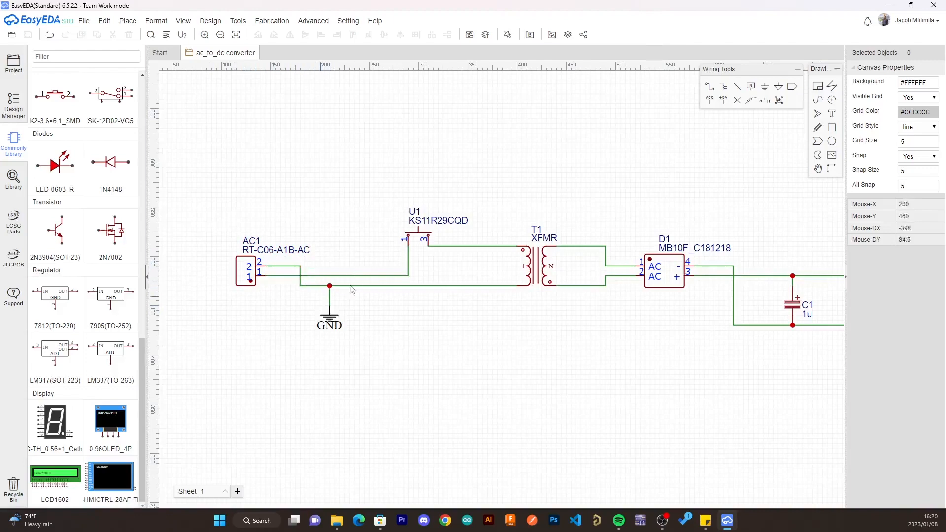
pyautogui.scroll(-5, 446, 315)
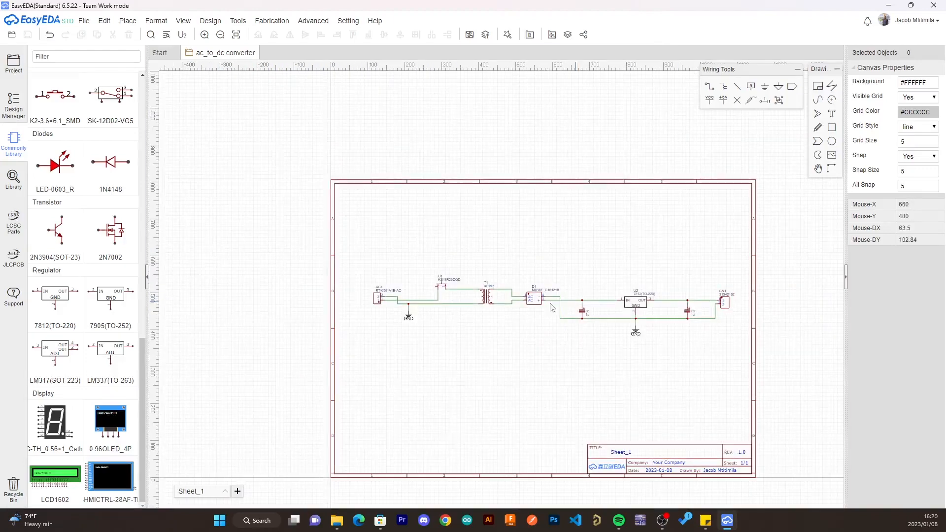
pyautogui.scroll(5, 398, 320)
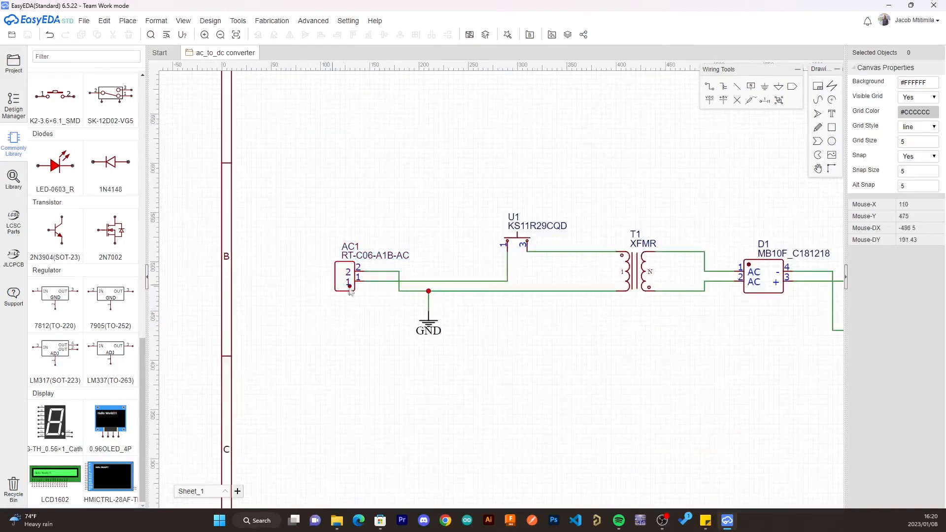
pyautogui.scroll(-3, 630, 338)
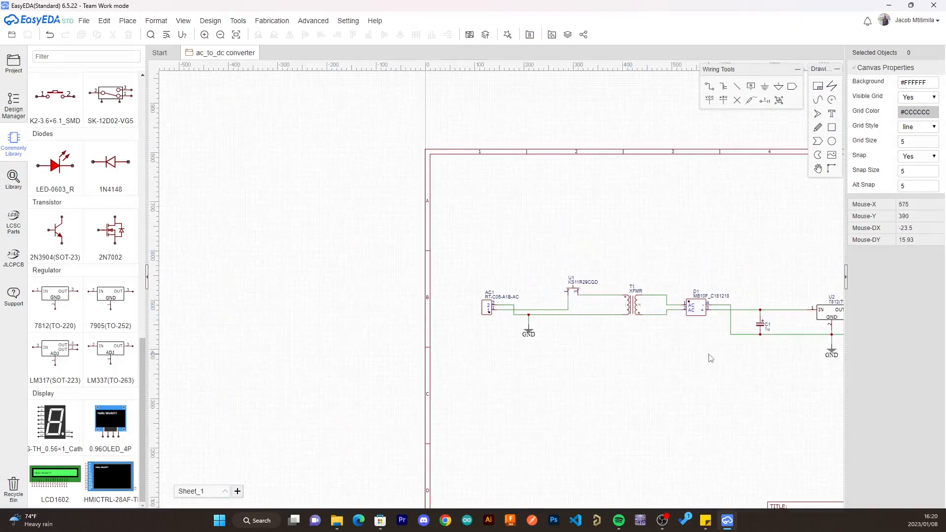
pyautogui.scroll(-3, 391, 312)
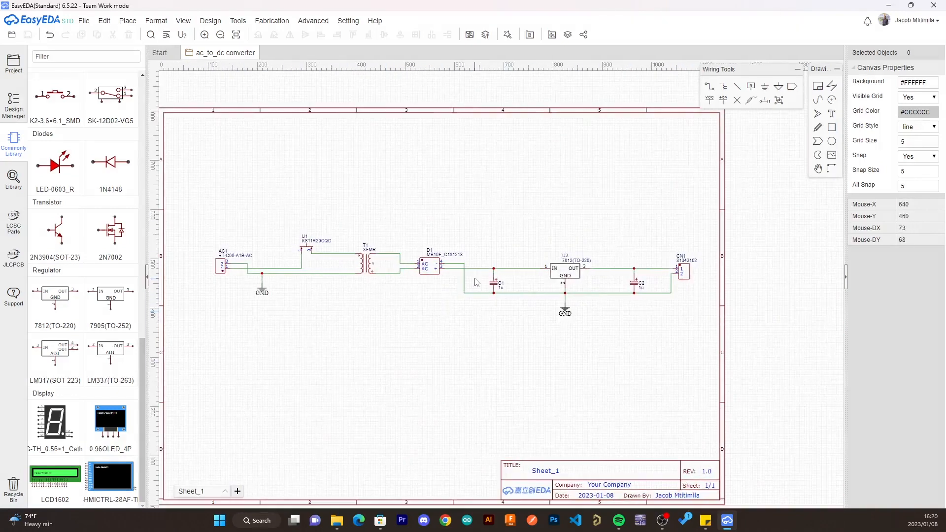
# - Convert the finished schematic to a PCB
pyautogui.click(244, 24)
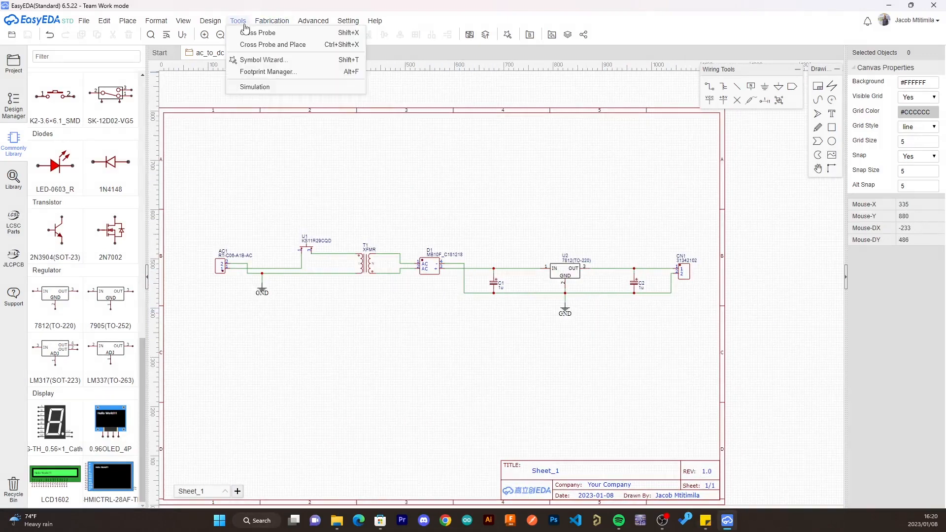
pyautogui.moveTo(217, 25)
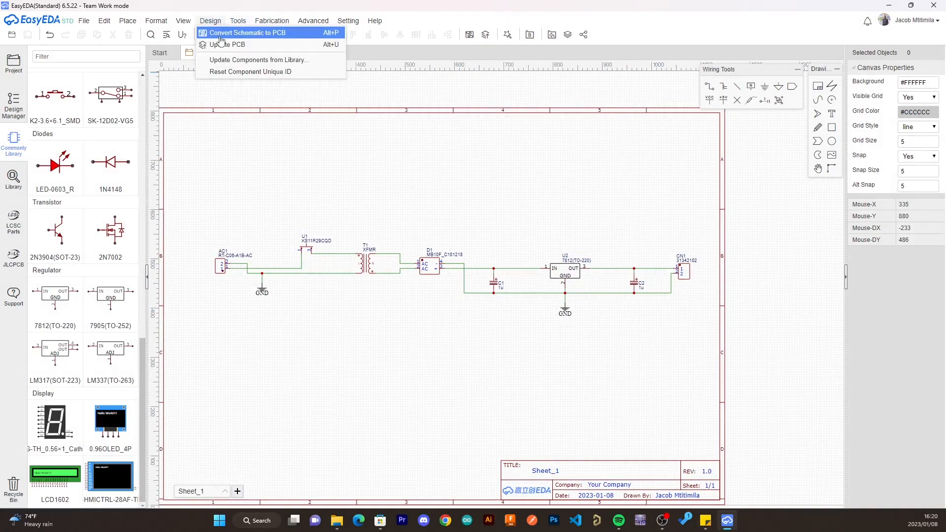
pyautogui.click(219, 37)
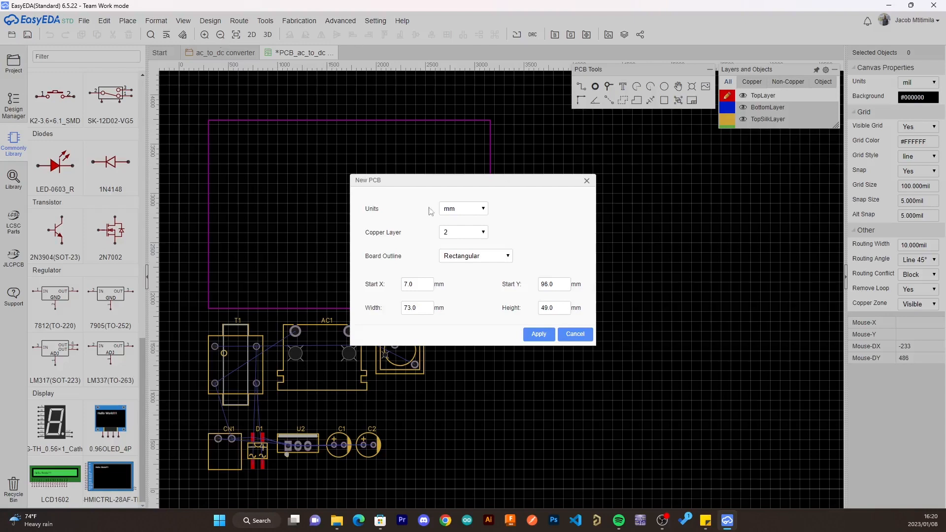
# - Look through the copper layer counts offered for the new PCB and leave the count at 2
pyautogui.click(484, 236)
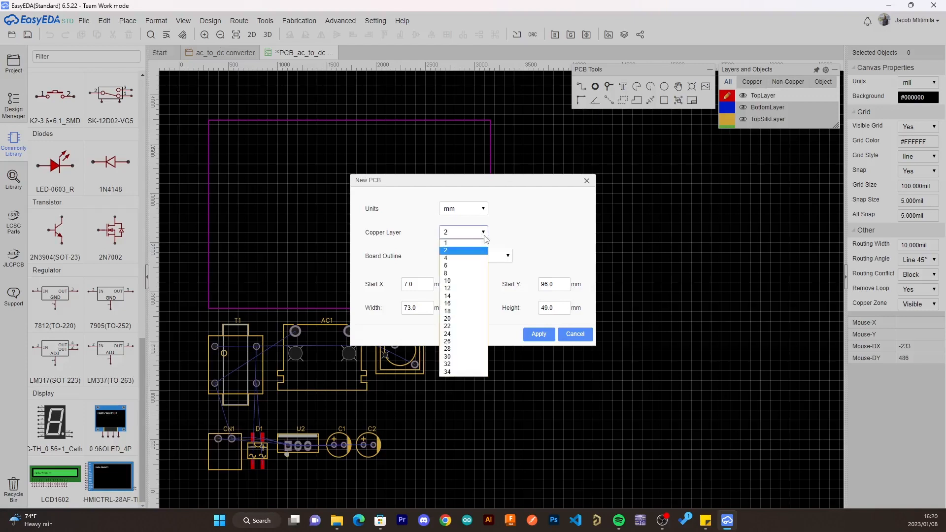
pyautogui.click(484, 236)
pyautogui.click(484, 237)
pyautogui.click(485, 236)
pyautogui.click(484, 237)
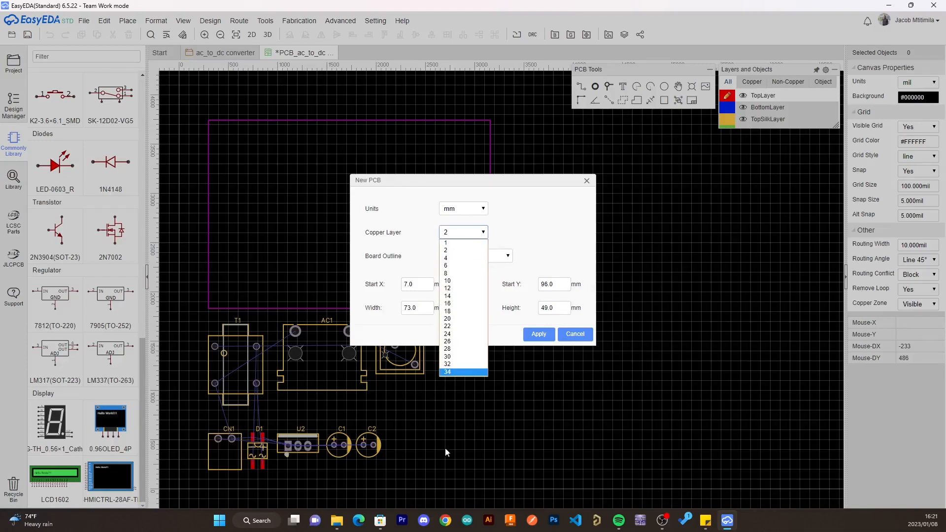
pyautogui.click(515, 233)
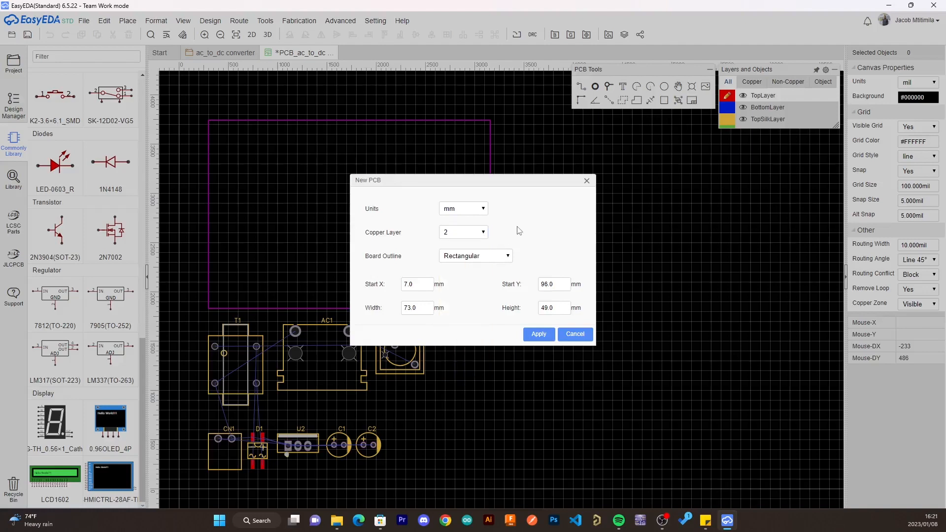
pyautogui.click(482, 236)
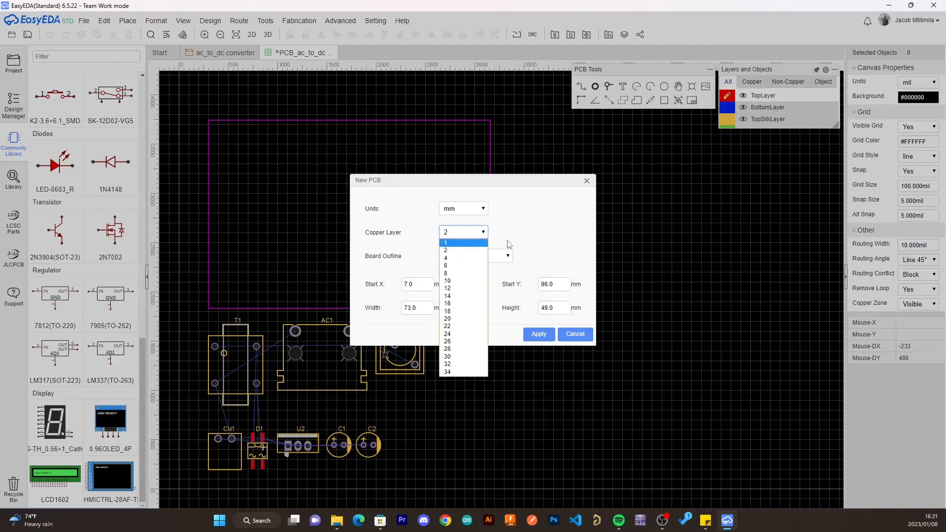
pyautogui.click(522, 230)
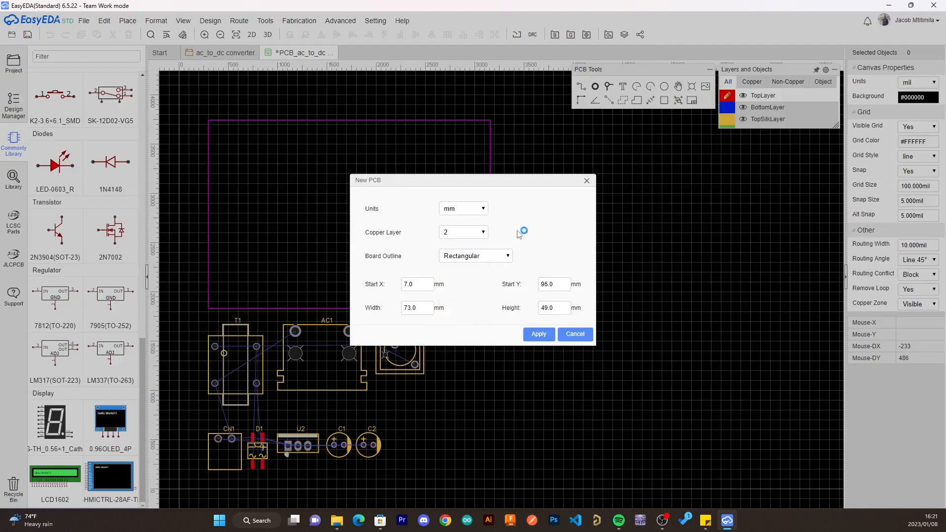
# - Set the new PCB's board outline to Round Rectangular and apply the board settings
pyautogui.click(467, 256)
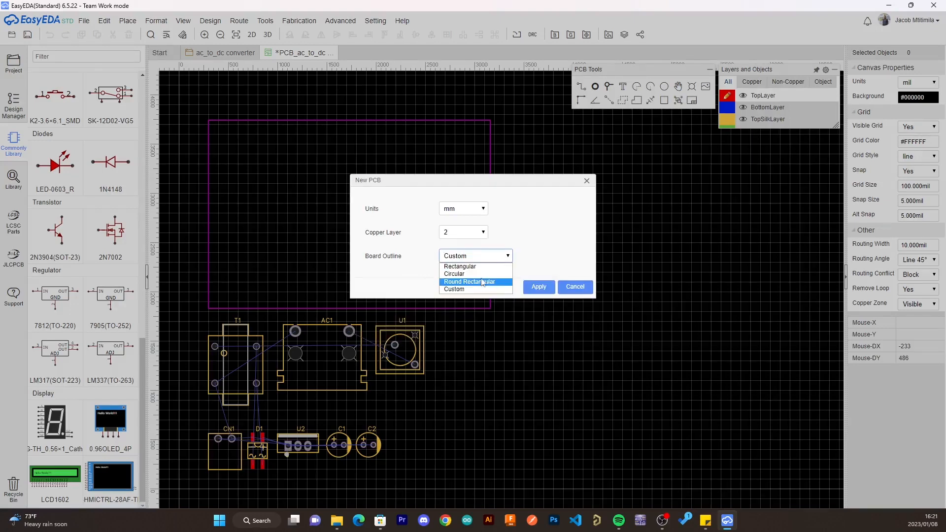
pyautogui.click(483, 282)
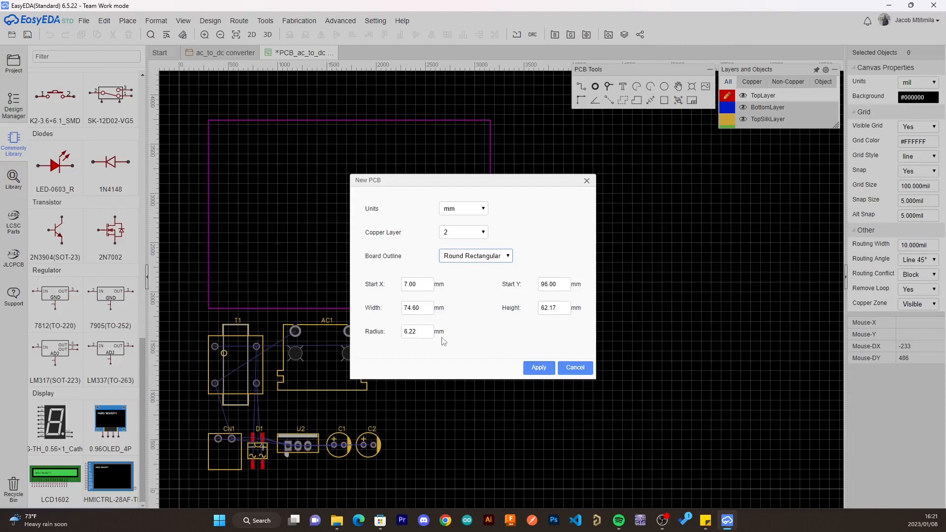
pyautogui.click(535, 368)
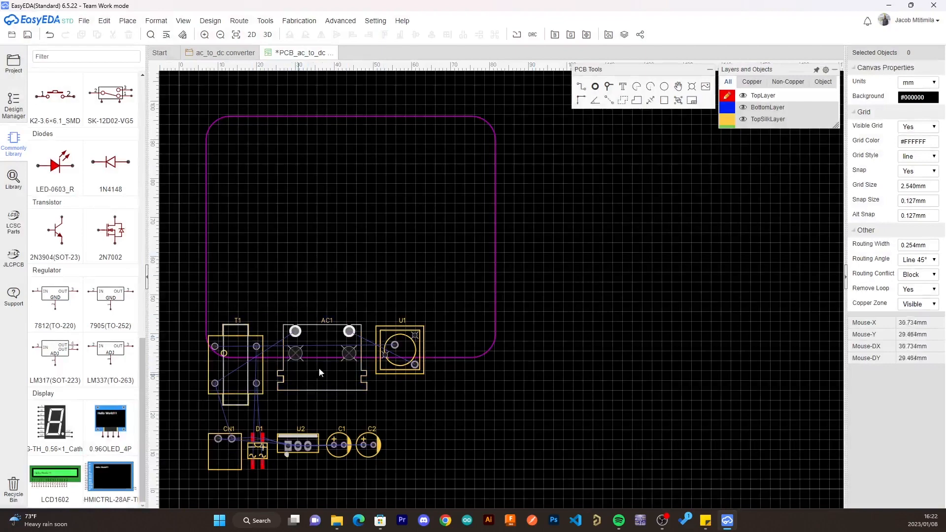
# - Move the AC connector AC1 and the transformer T1 inside the board outline, with T1 to the right of AC1
pyautogui.moveTo(262, 284); pyautogui.dragTo(411, 282, button='right')
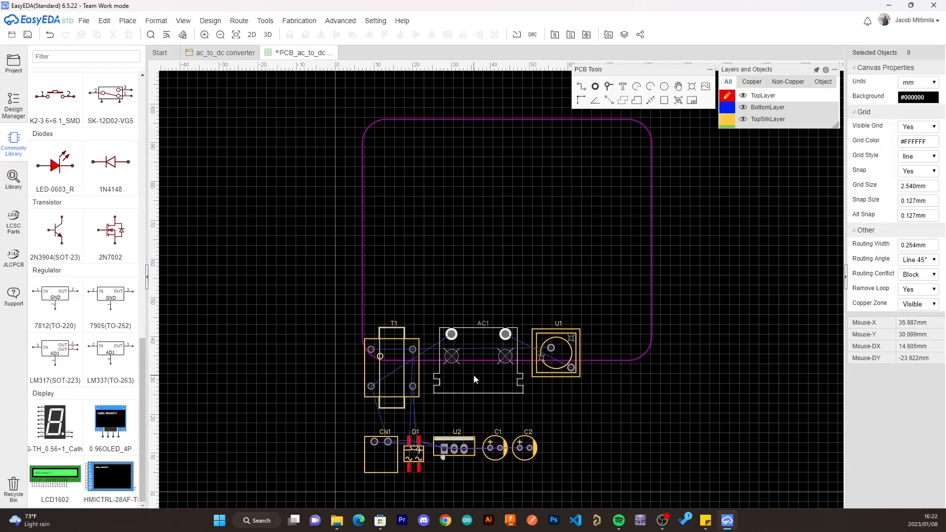
pyautogui.moveTo(474, 376); pyautogui.dragTo(416, 223)
pyautogui.moveTo(388, 350); pyautogui.dragTo(519, 190)
# - Rotate the AC connector AC1 so its pads face the board interior and place it across the board's left edge
pyautogui.click(404, 223)
pyautogui.press('space')
pyautogui.press('space')
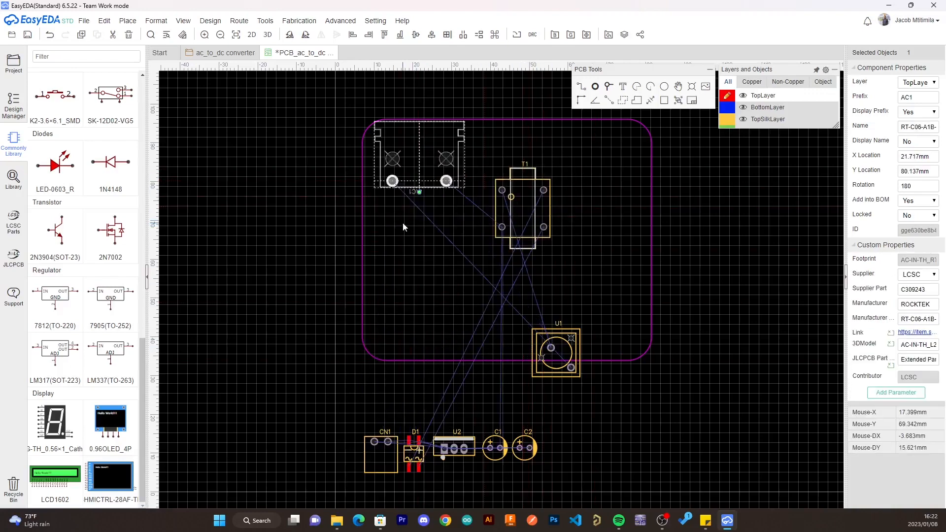
pyautogui.press('space')
pyautogui.moveTo(377, 183); pyautogui.dragTo(370, 233)
# - Move the transformer T1 closer to the AC connector, just right of its pads
pyautogui.moveTo(524, 214); pyautogui.dragTo(485, 242)
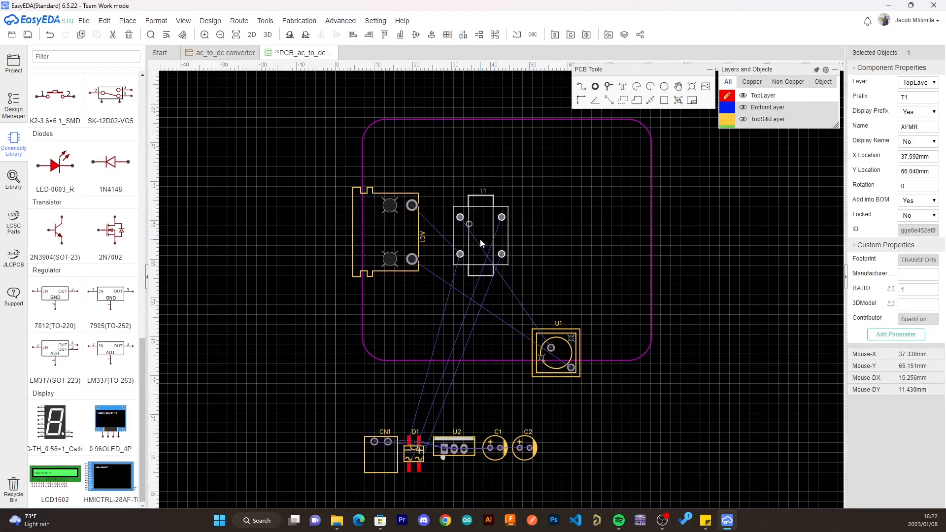
pyautogui.moveTo(480, 238); pyautogui.dragTo(477, 242)
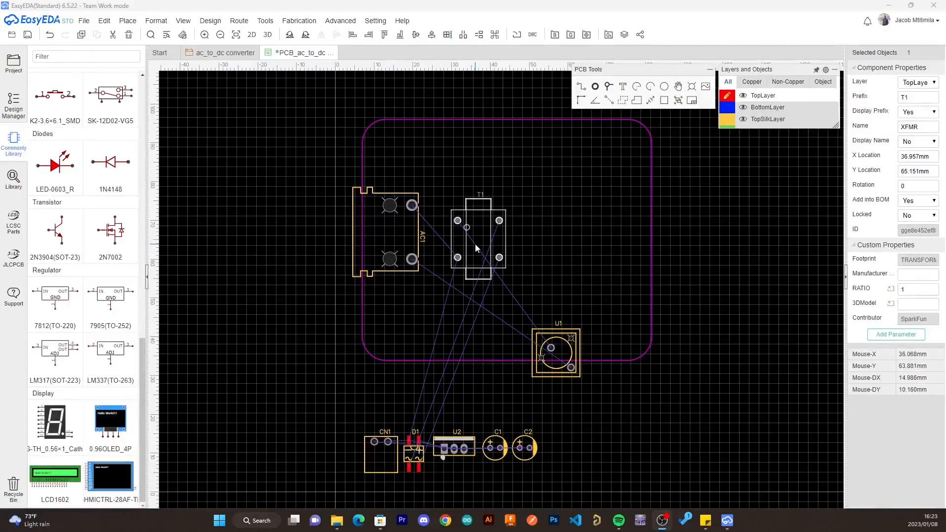
pyautogui.moveTo(475, 243); pyautogui.dragTo(481, 242)
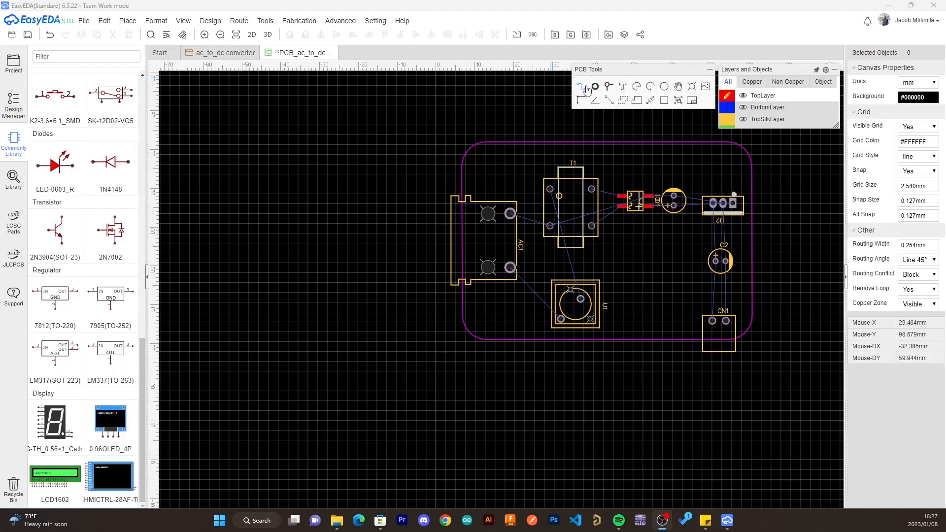
# - Route a straight top-layer track from AC1's lower pad to the lower-left pad of the switch U1
pyautogui.moveTo(608, 70); pyautogui.dragTo(607, 86)
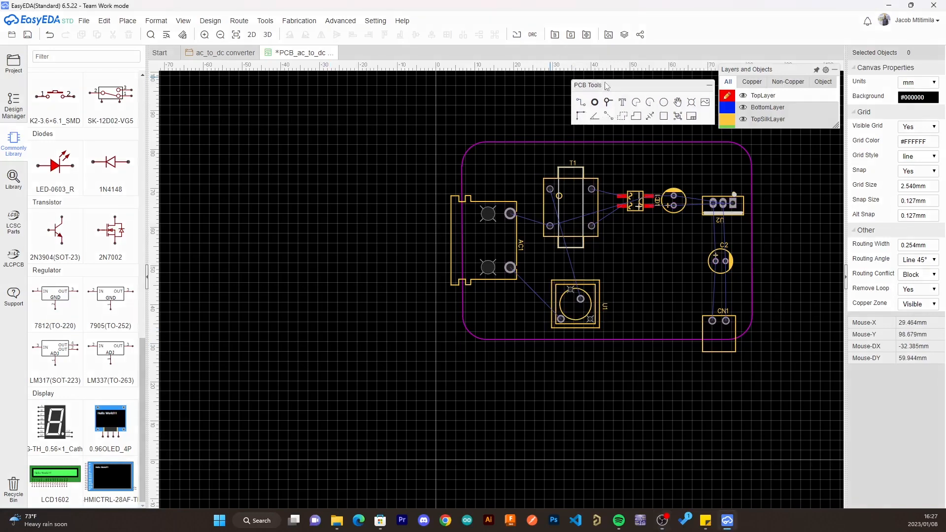
pyautogui.click(580, 101)
pyautogui.scroll(3, 511, 269)
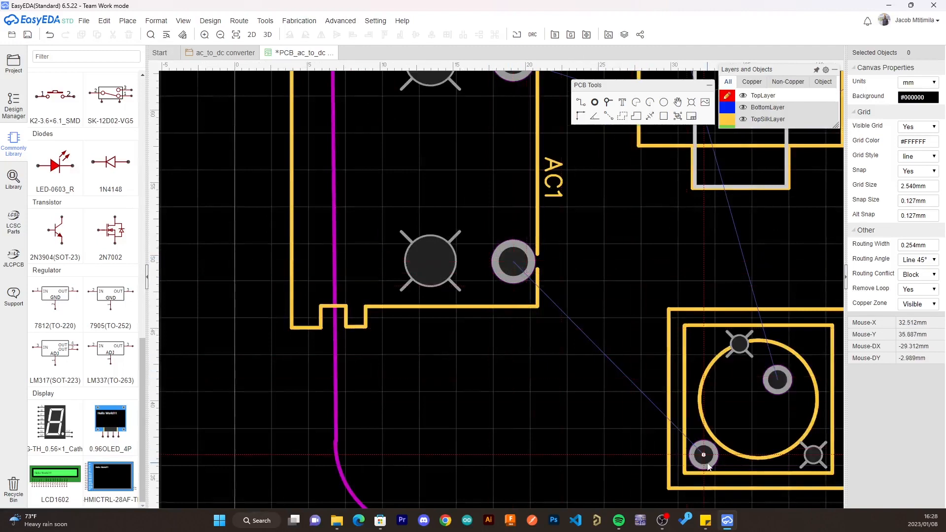
pyautogui.click(514, 263)
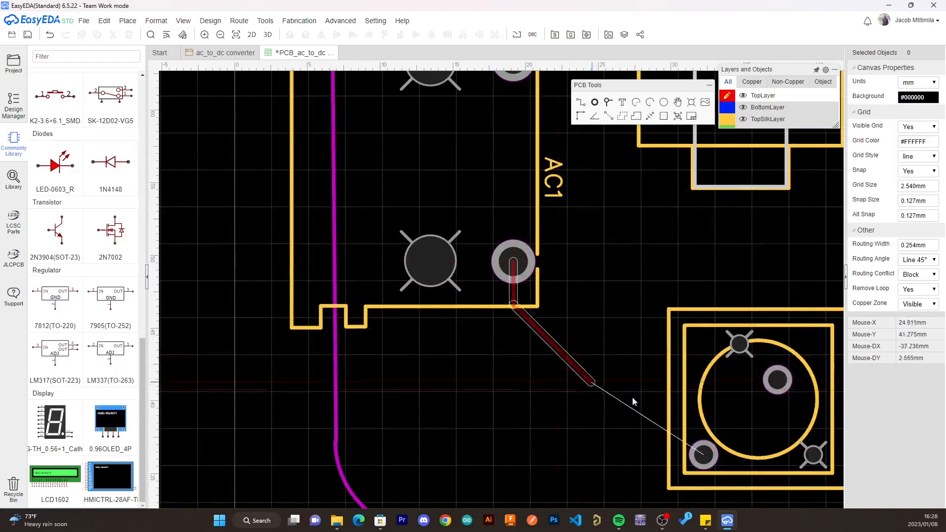
pyautogui.click(704, 456)
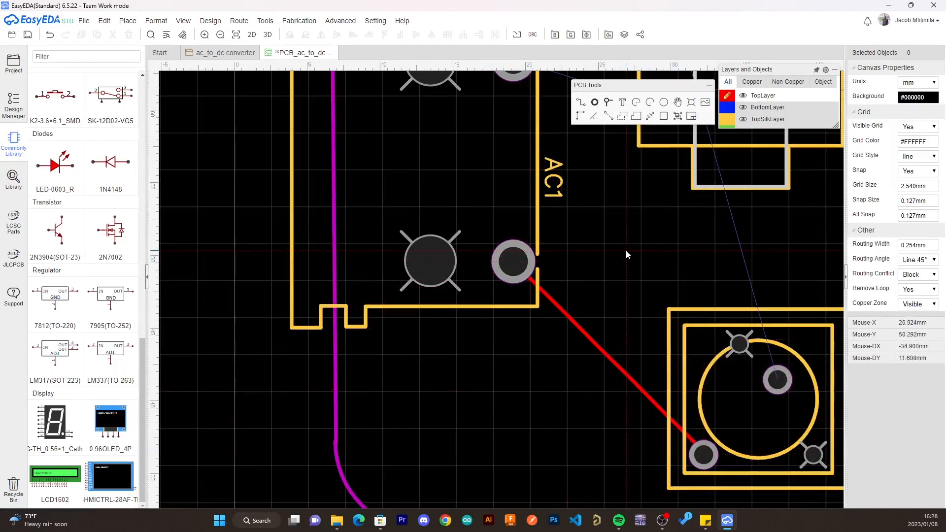
pyautogui.click(594, 291)
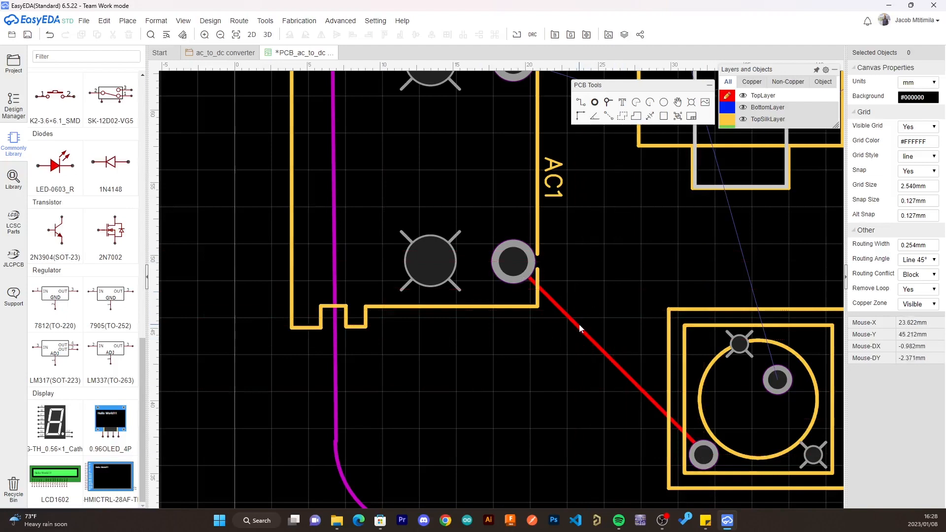
# - Set the width of the track between AC1 and U1 to 1 mm
pyautogui.click(576, 328)
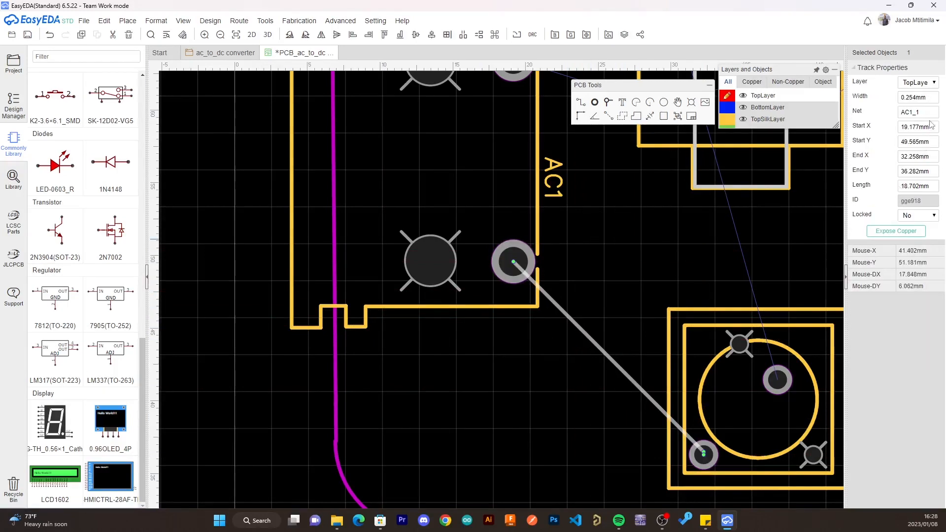
pyautogui.click(932, 97)
pyautogui.write('1')
pyautogui.press('Return')
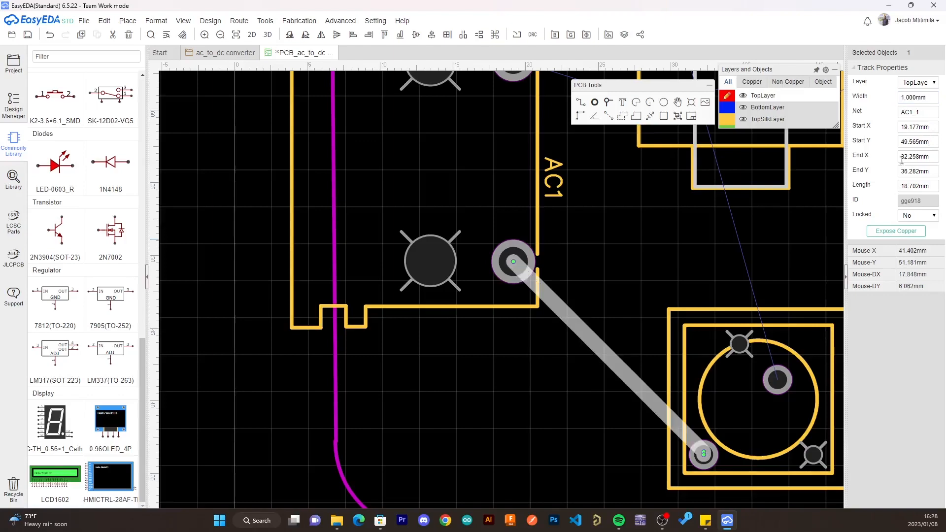
pyautogui.click(661, 294)
# - Route a 1 mm top-layer track from AC1's upper pad to the lower-left pad of the transformer T1
pyautogui.scroll(-5, 661, 294)
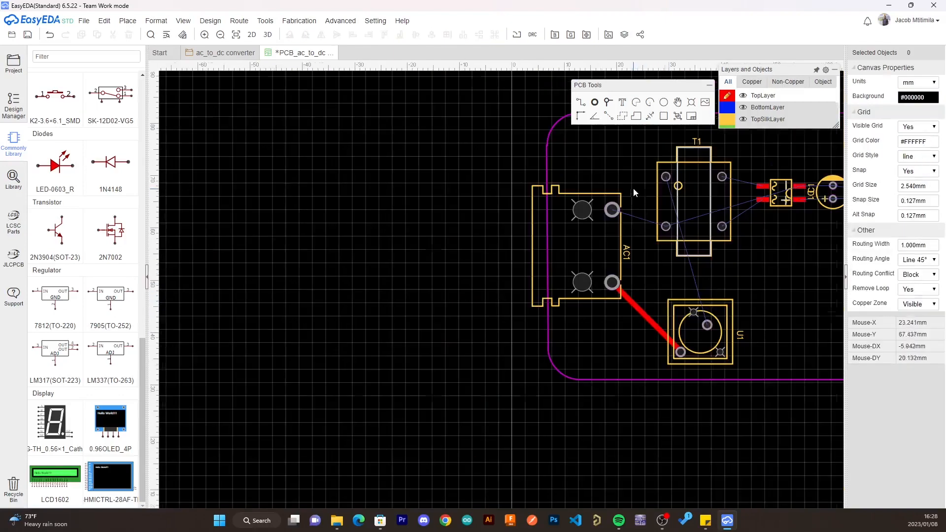
pyautogui.scroll(2, 634, 187)
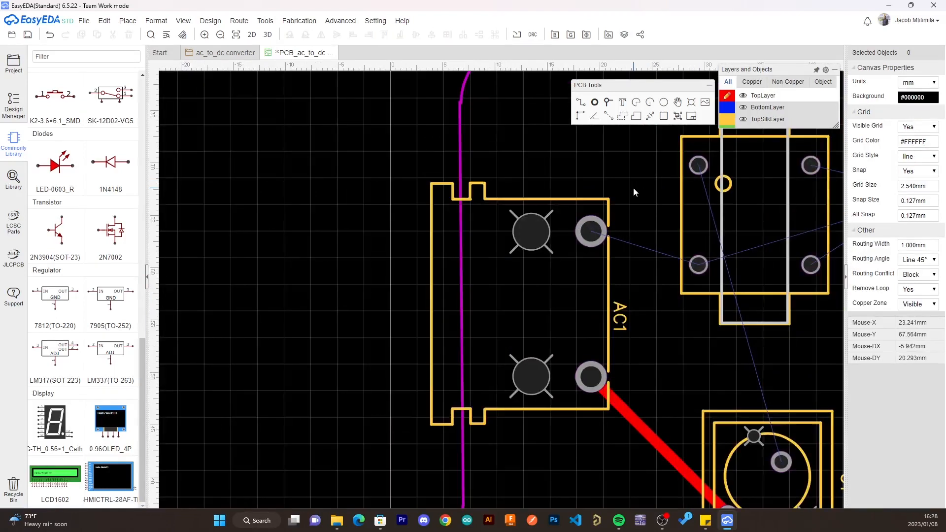
pyautogui.click(583, 103)
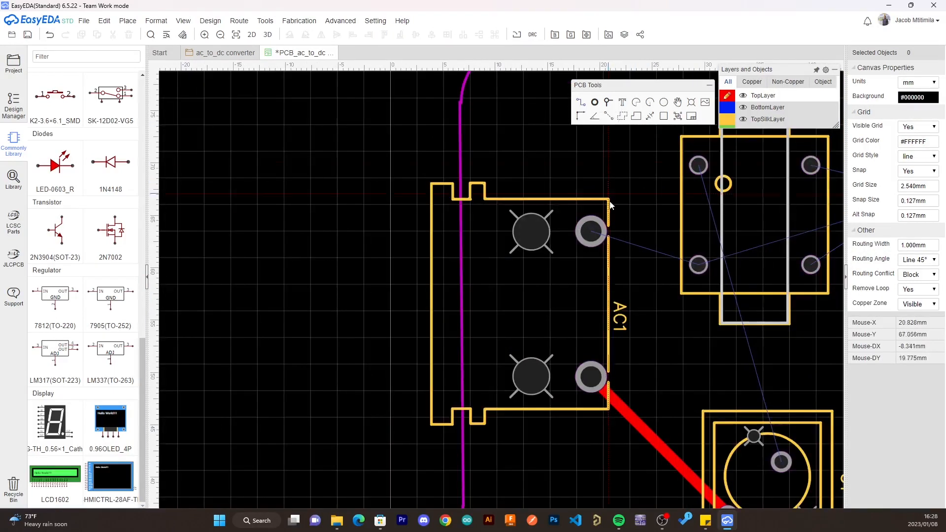
pyautogui.click(591, 231)
pyautogui.click(698, 264)
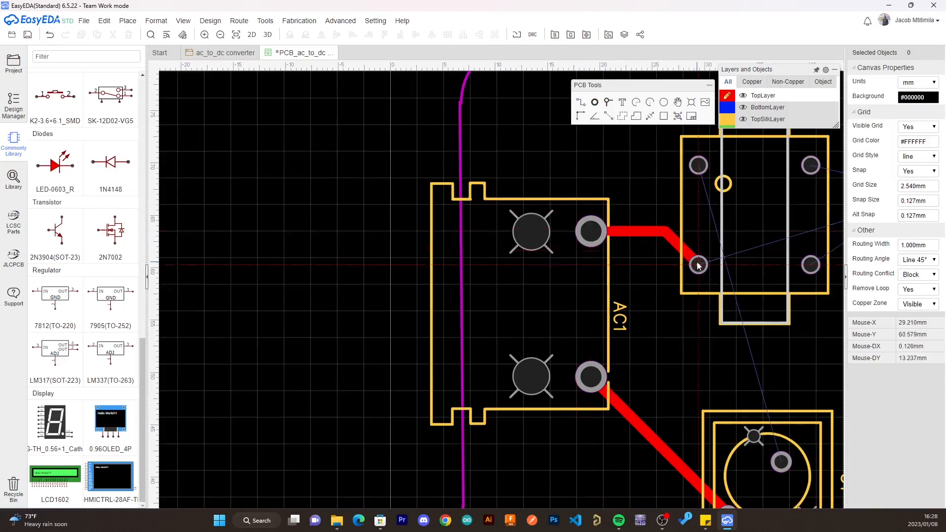
# - Route a 1 mm top-layer track from T1's upper-left pad down to the upper pad of the switch U1
pyautogui.scroll(-4, 697, 172)
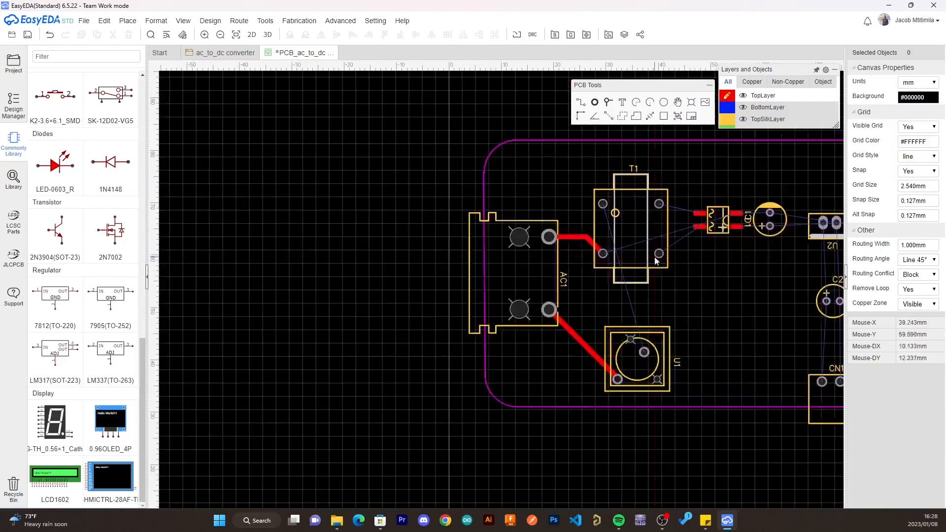
pyautogui.click(603, 203)
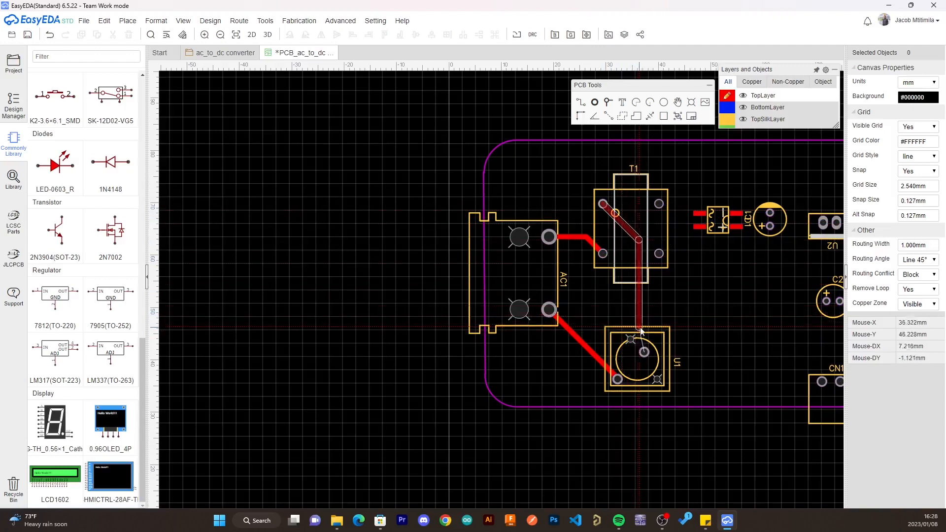
pyautogui.click(644, 353)
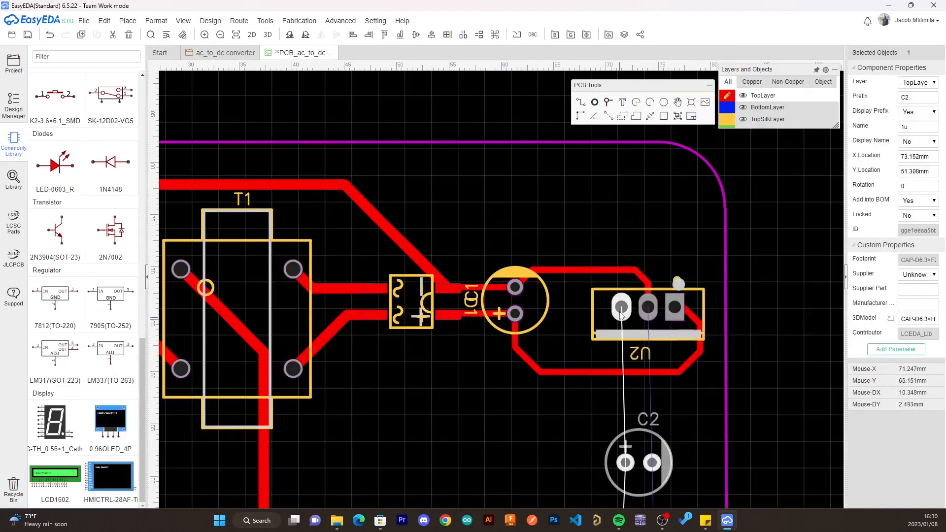
pyautogui.click(623, 309)
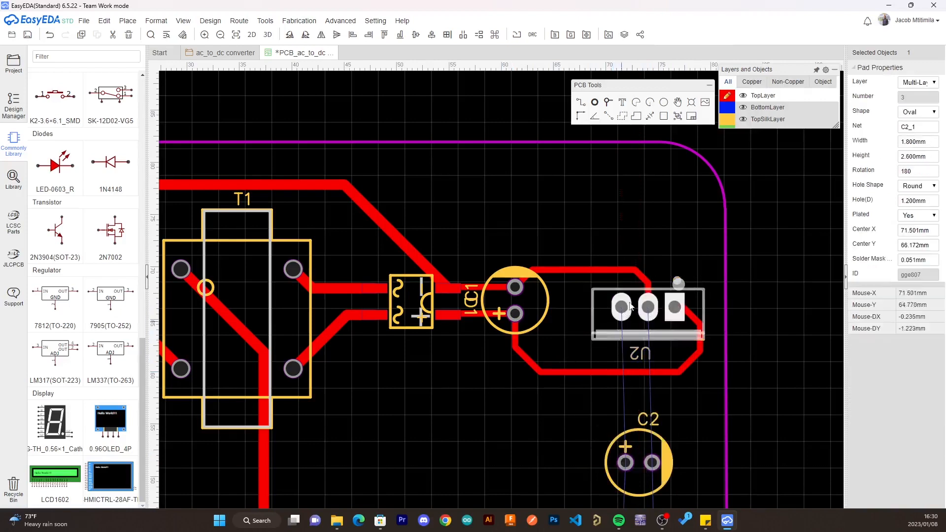
pyautogui.click(663, 237)
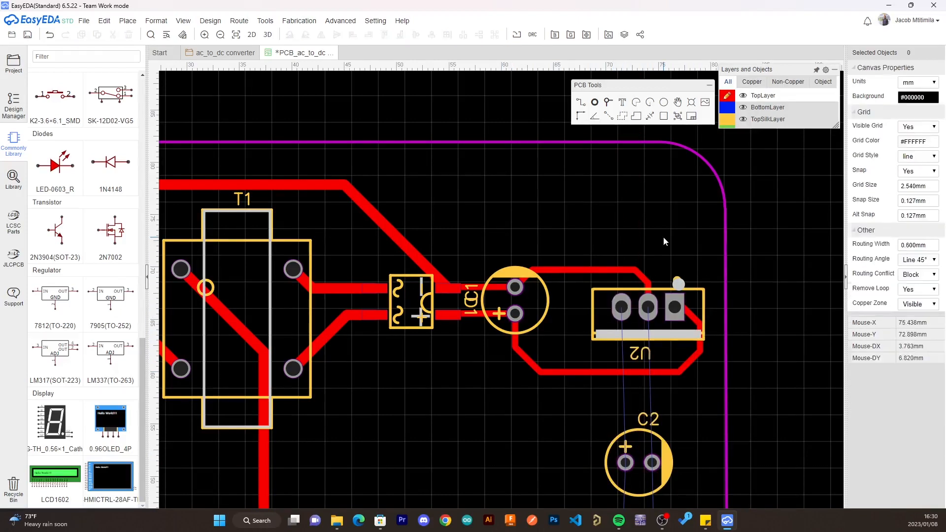
pyautogui.click(580, 102)
pyautogui.click(623, 309)
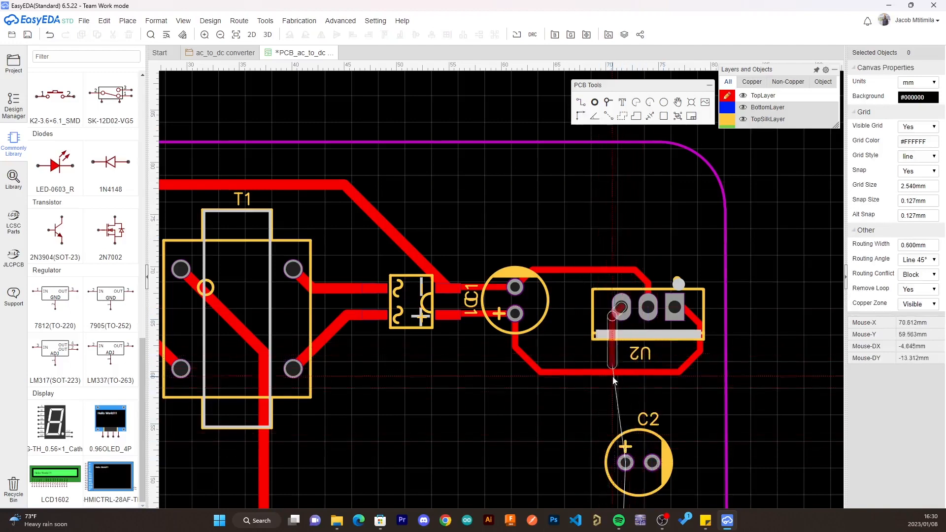
pyautogui.press('Escape')
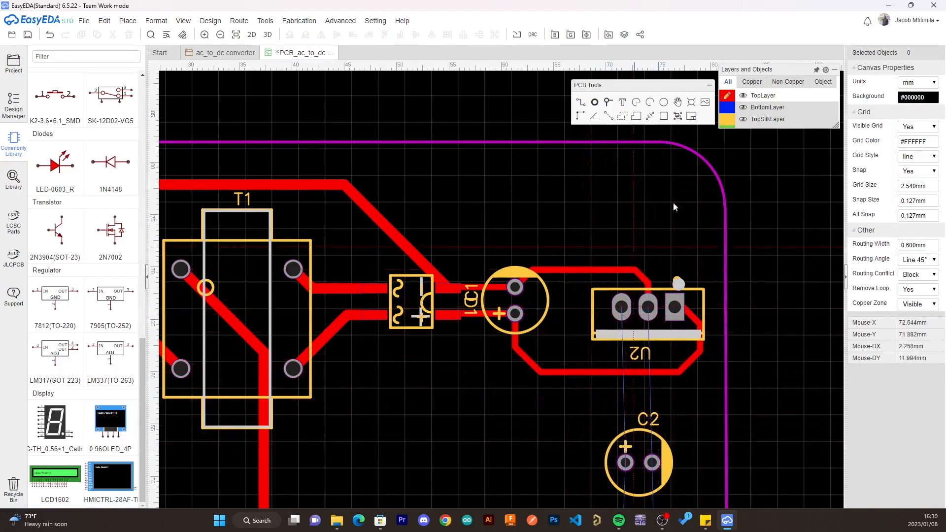
# - Route two straight 0.6 mm bottom-layer tracks from U2's left and middle pads to C2's left and right pads
pyautogui.moveTo(728, 119)
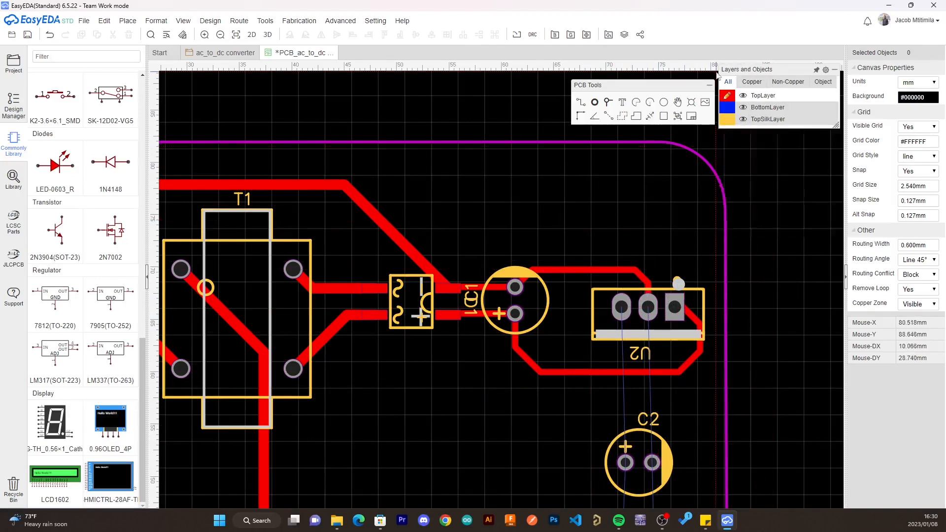
pyautogui.click(727, 109)
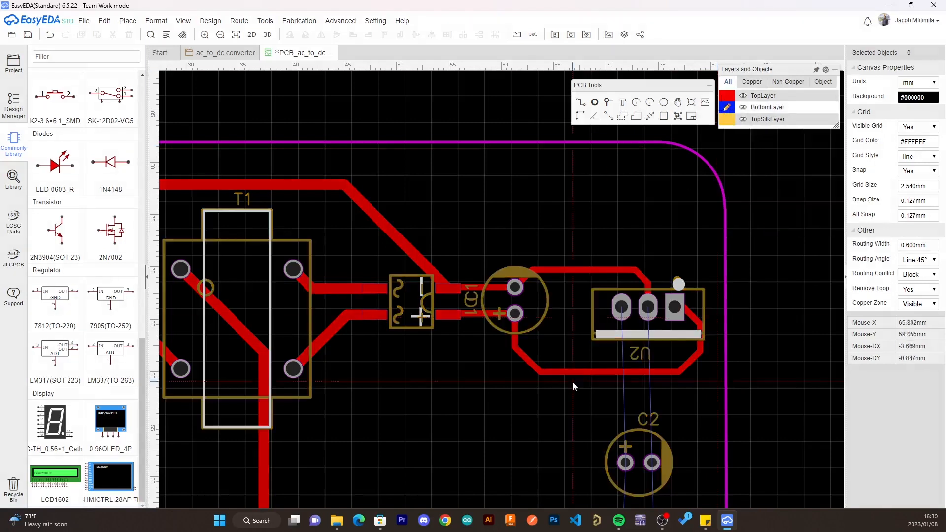
pyautogui.click(622, 307)
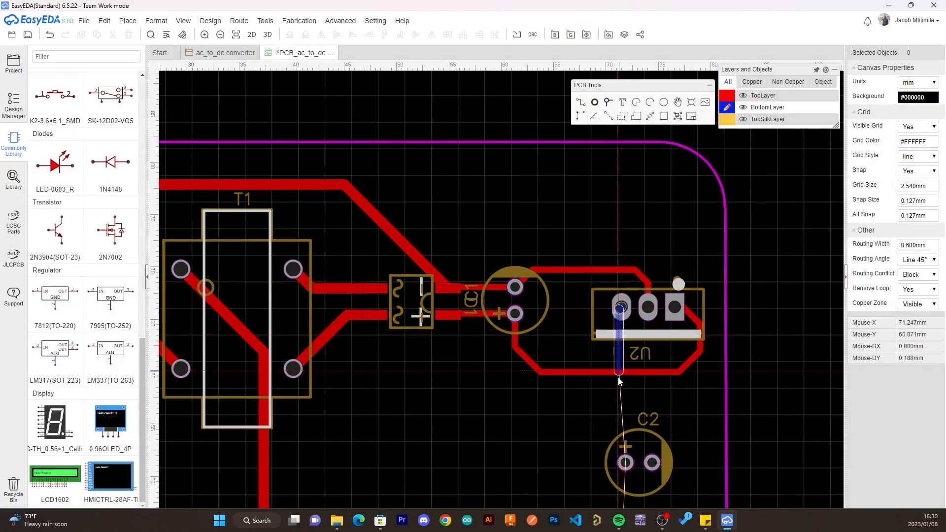
pyautogui.click(624, 459)
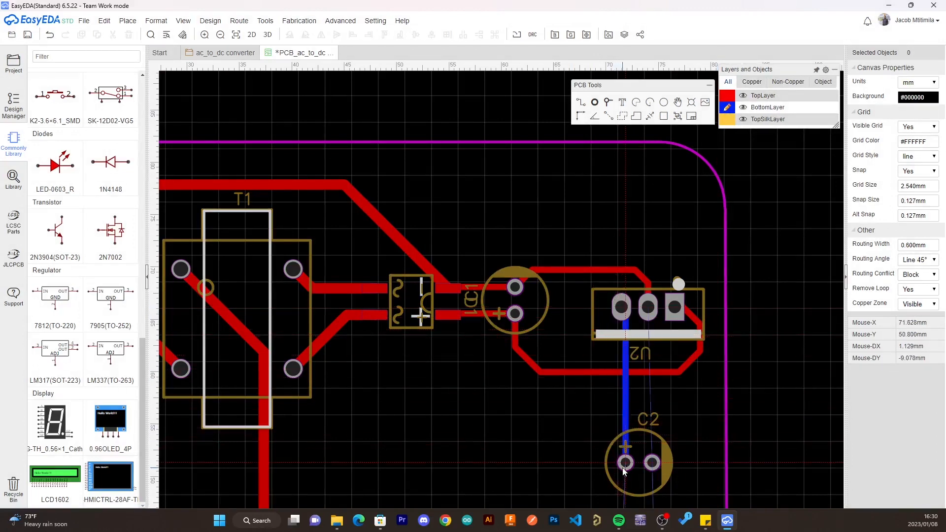
pyautogui.click(648, 308)
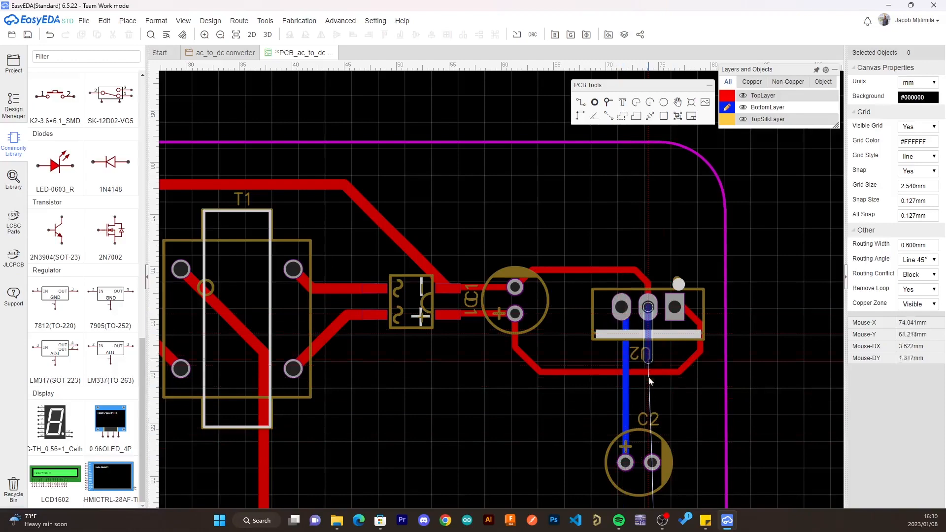
pyautogui.click(652, 462)
# - Route two 0.6 mm top-layer tracks from C2's left and right pads down to the matching pads of connector CN1
pyautogui.scroll(-1, 609, 383)
pyautogui.scroll(-3, 624, 457)
pyautogui.scroll(4, 623, 445)
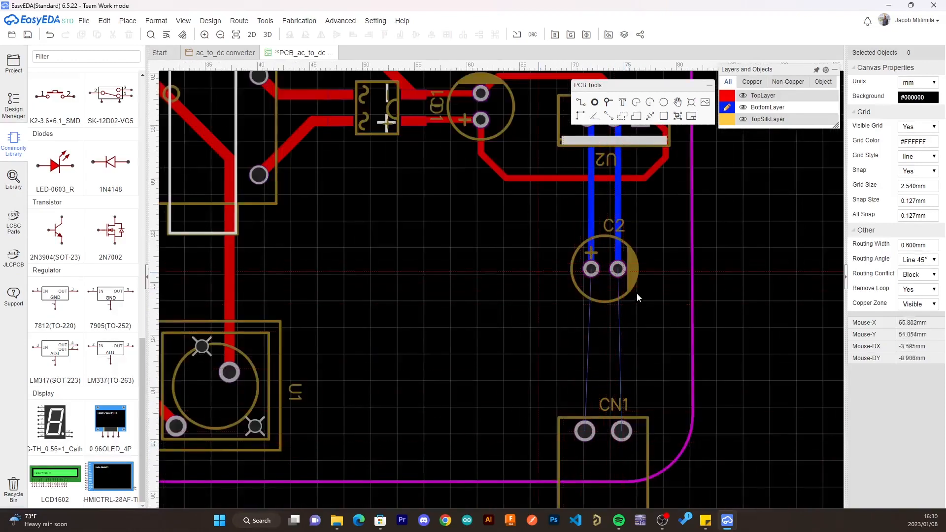
pyautogui.click(727, 95)
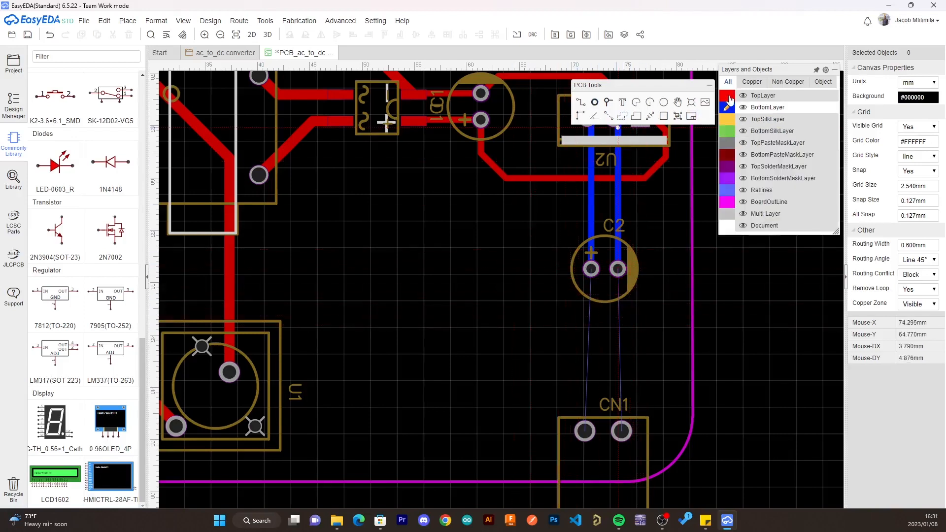
pyautogui.click(592, 270)
pyautogui.click(586, 432)
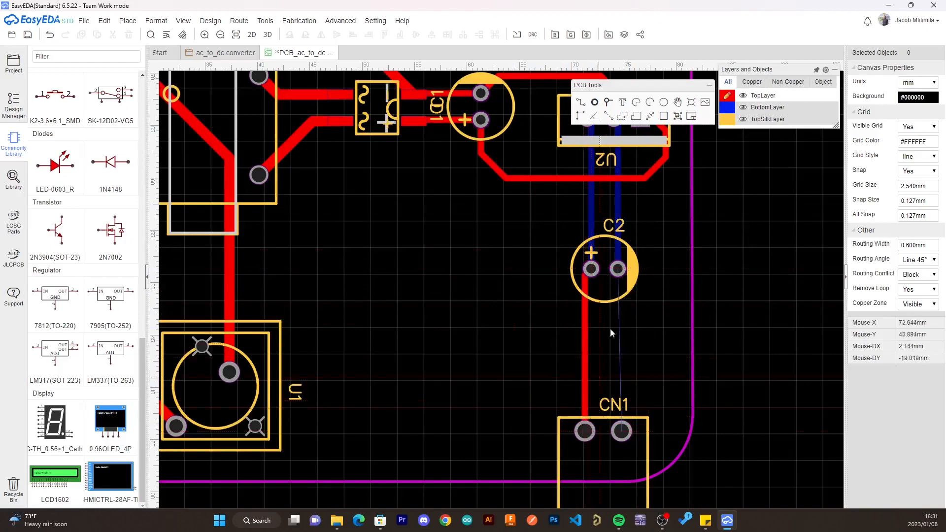
pyautogui.click(618, 270)
pyautogui.click(622, 431)
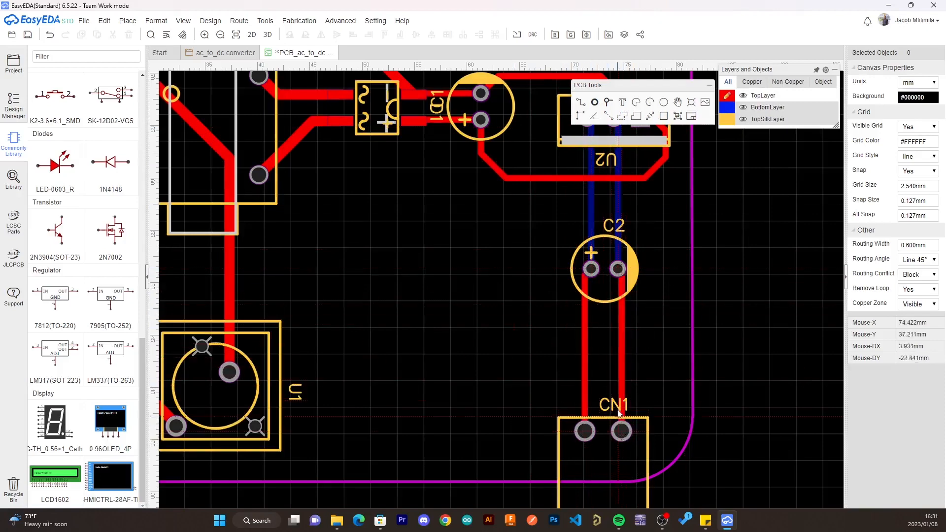
# - Draw a top-layer copper area on the GND net as a rough rectangle enclosing the whole board outline
pyautogui.scroll(-5, 604, 398)
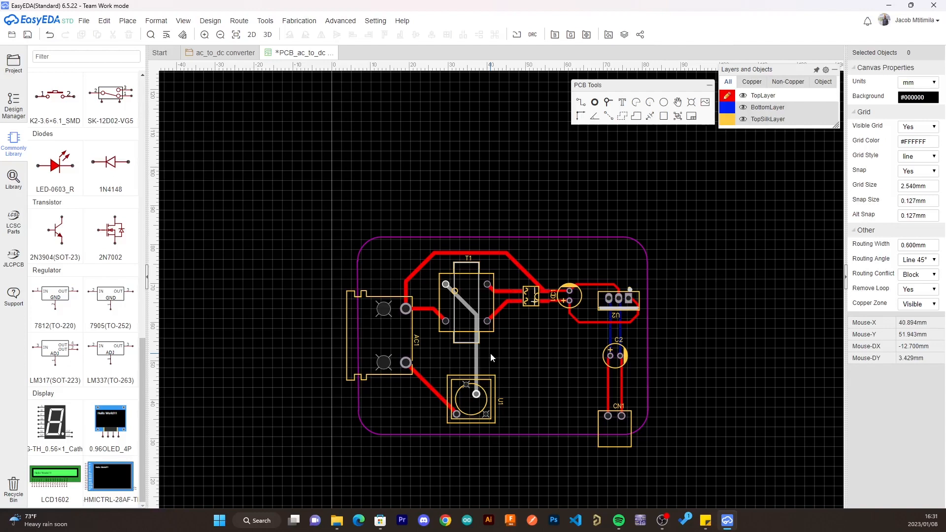
pyautogui.click(624, 117)
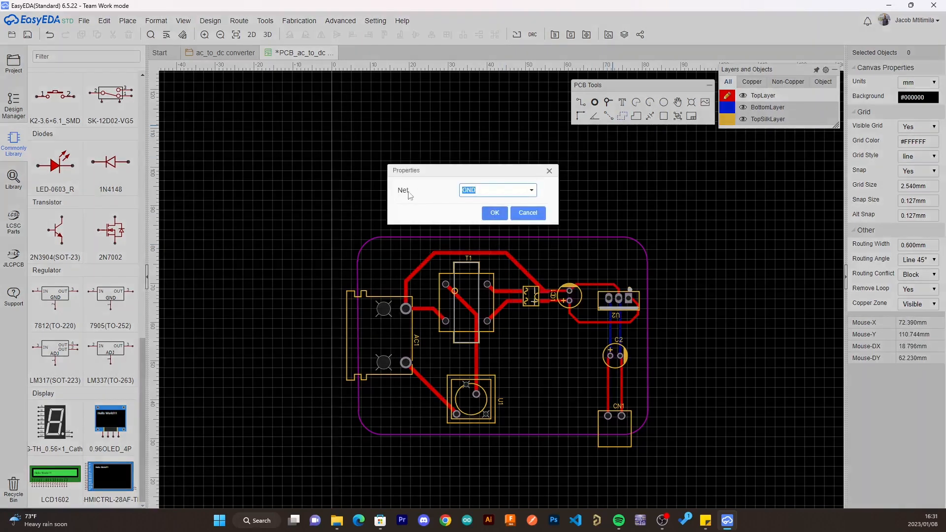
pyautogui.click(488, 215)
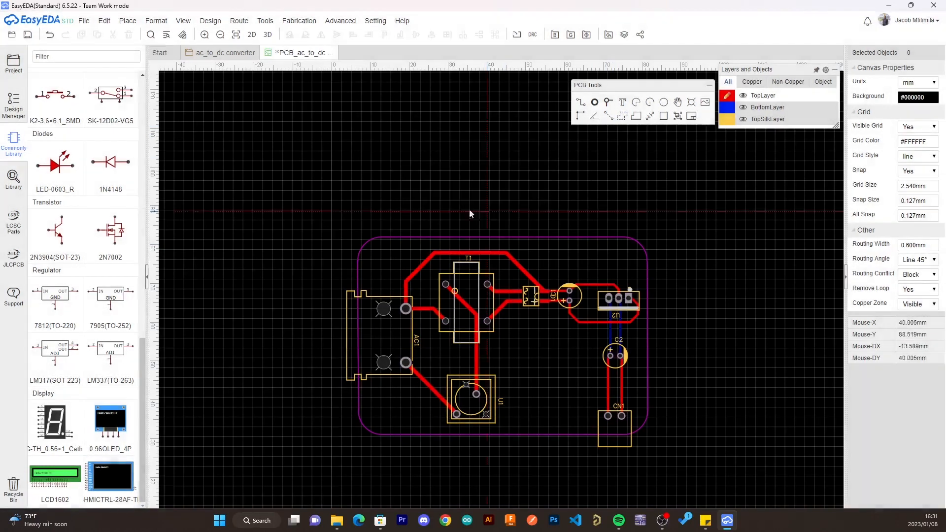
pyautogui.click(339, 222)
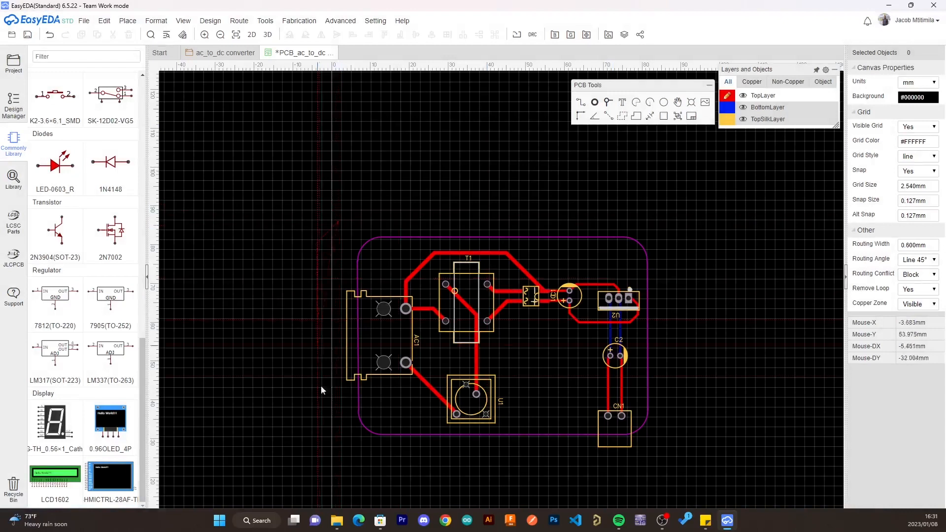
pyautogui.click(334, 460)
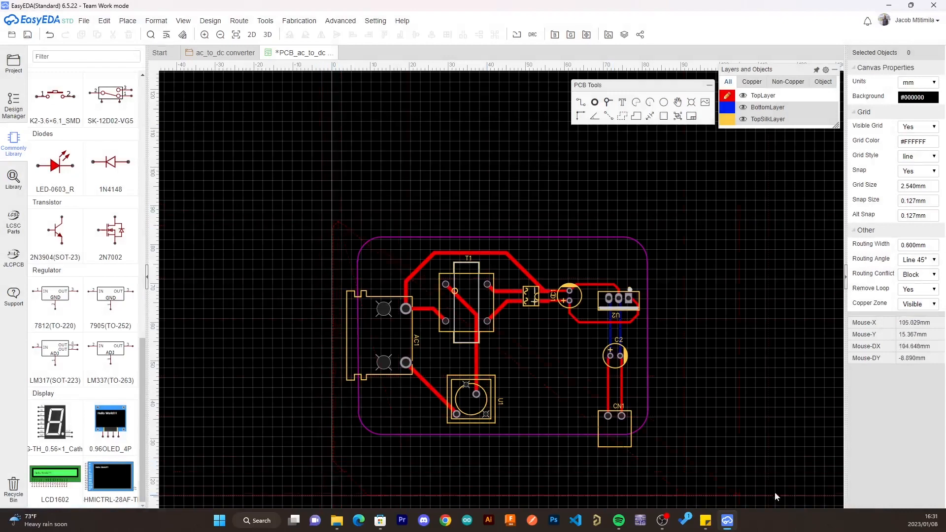
pyautogui.click(687, 458)
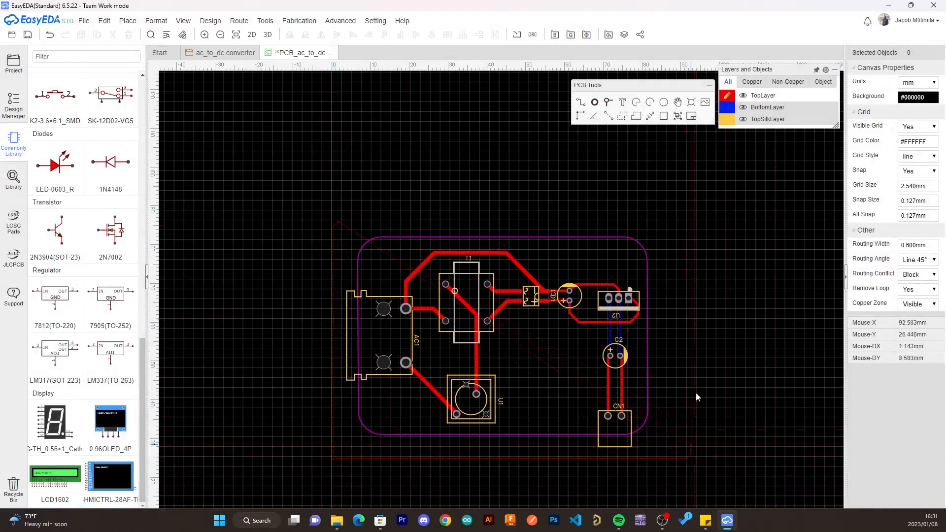
pyautogui.doubleClick(665, 218)
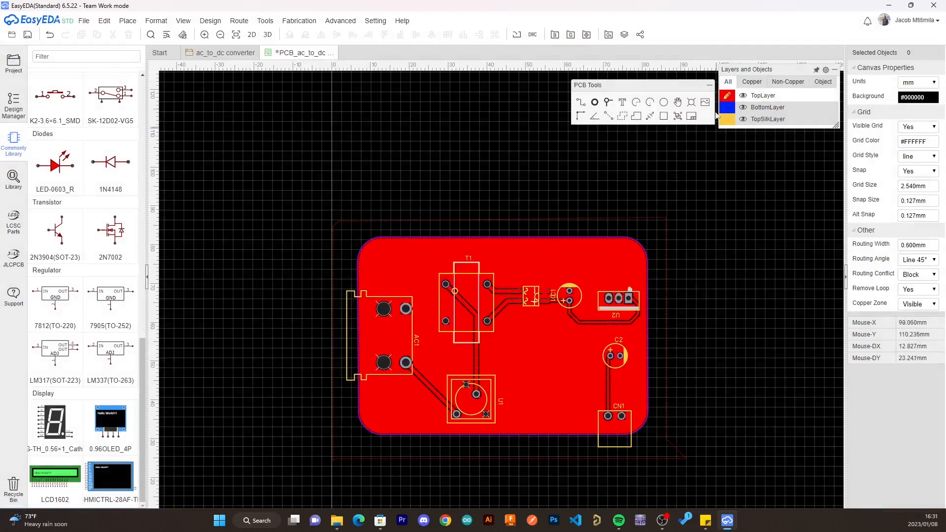
# - Draw a bottom-layer copper area on the GND net as a rough rectangle enclosing the whole board outline
pyautogui.moveTo(726, 115)
pyautogui.click(727, 107)
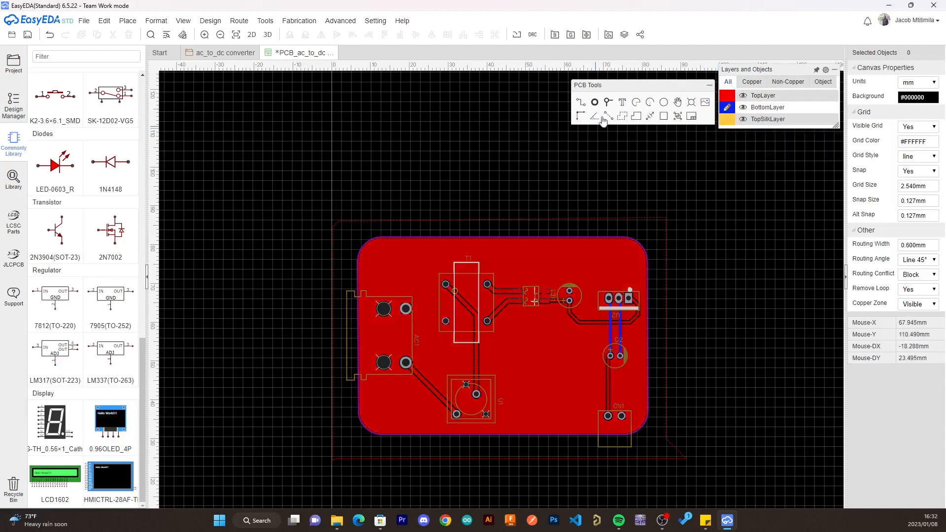
pyautogui.click(622, 120)
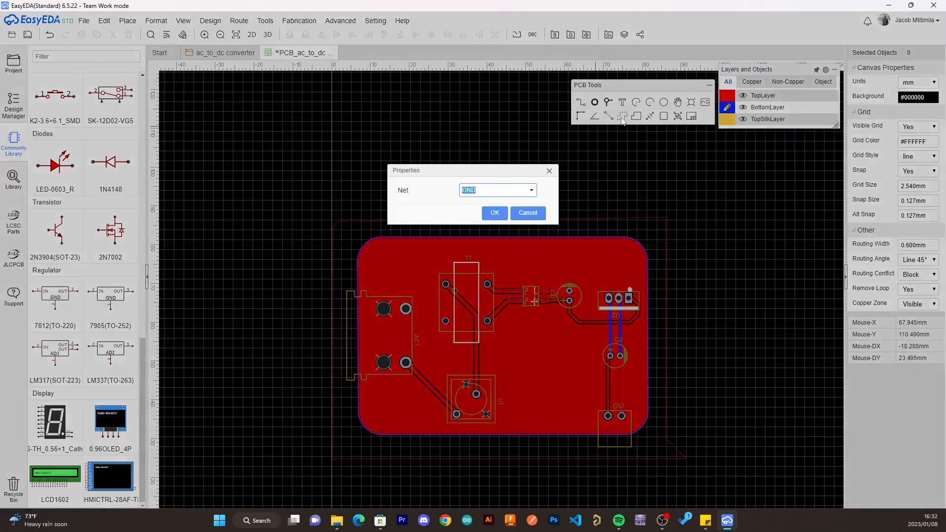
pyautogui.click(496, 213)
pyautogui.click(343, 213)
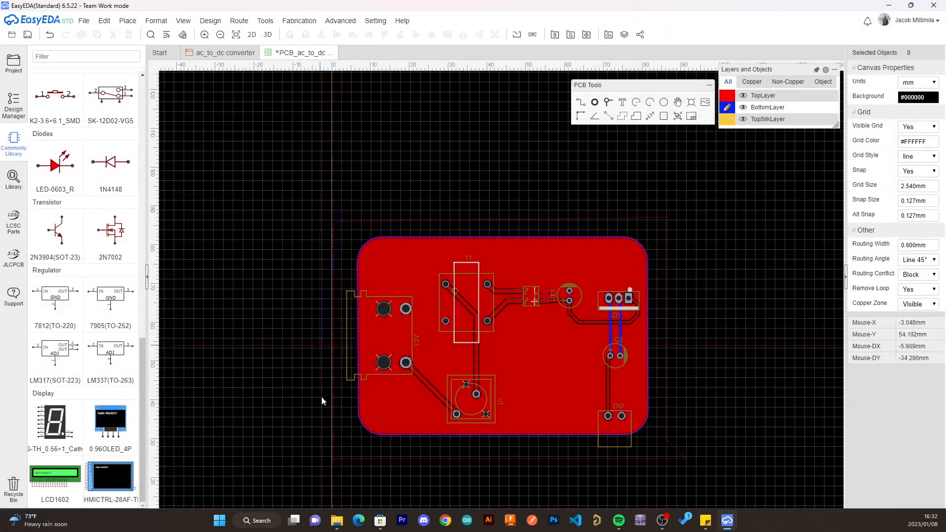
pyautogui.click(341, 447)
pyautogui.click(725, 458)
pyautogui.rightClick(707, 208)
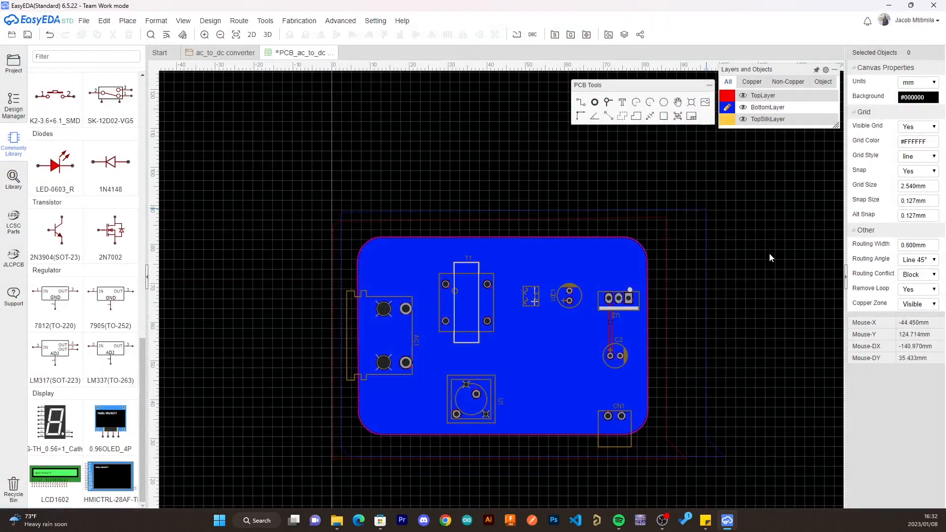
# - Compare the top and bottom copper areas by alternating the active layer, finishing on BottomLayer
pyautogui.click(727, 96)
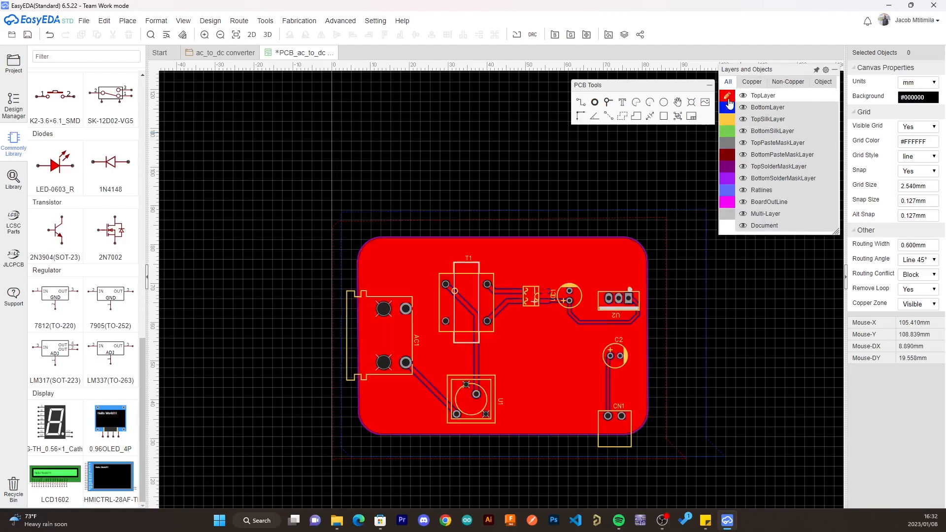
pyautogui.click(728, 107)
pyautogui.click(728, 95)
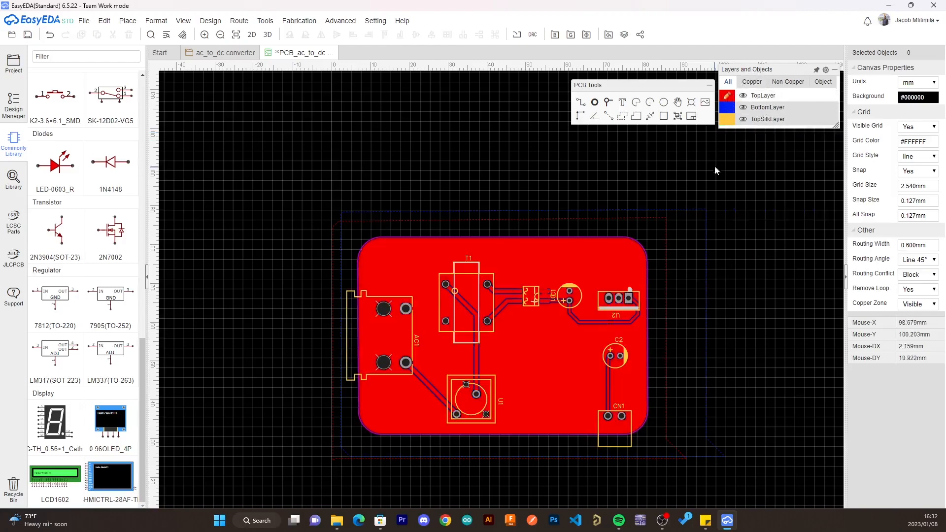
pyautogui.click(727, 108)
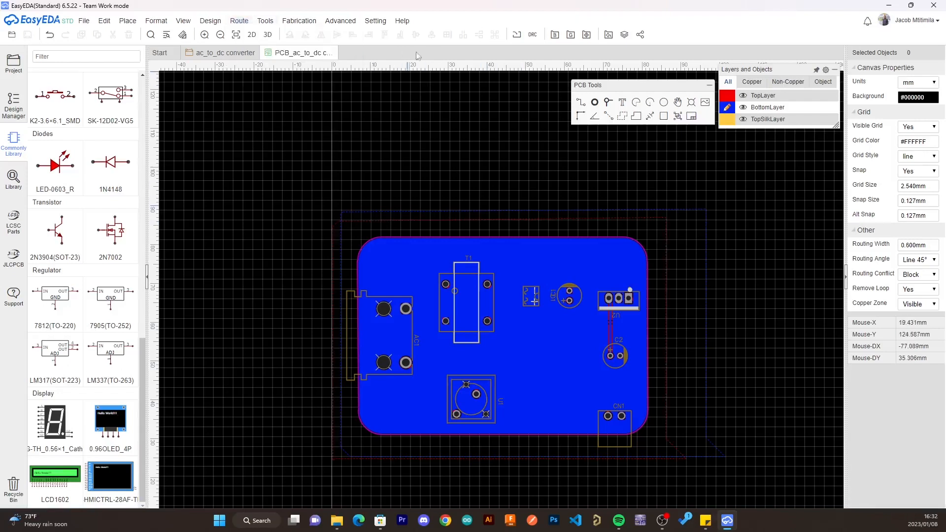
# - Preview the board in the 2D photo view and inspect its 3D view from several angles
pyautogui.click(252, 35)
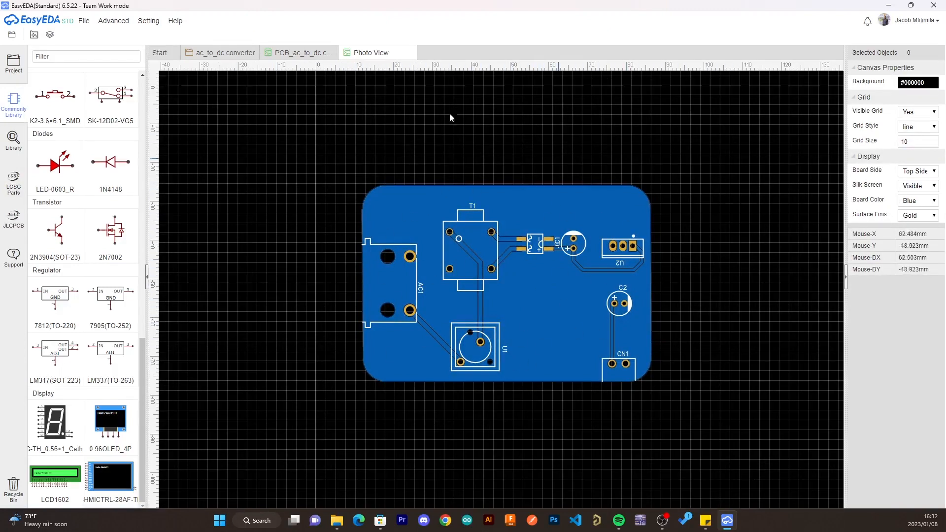
pyautogui.click(296, 53)
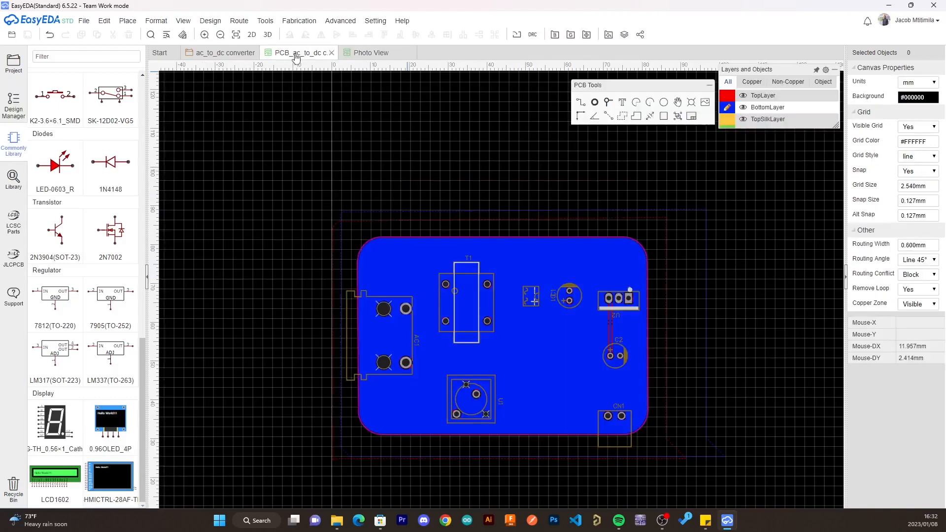
pyautogui.click(267, 36)
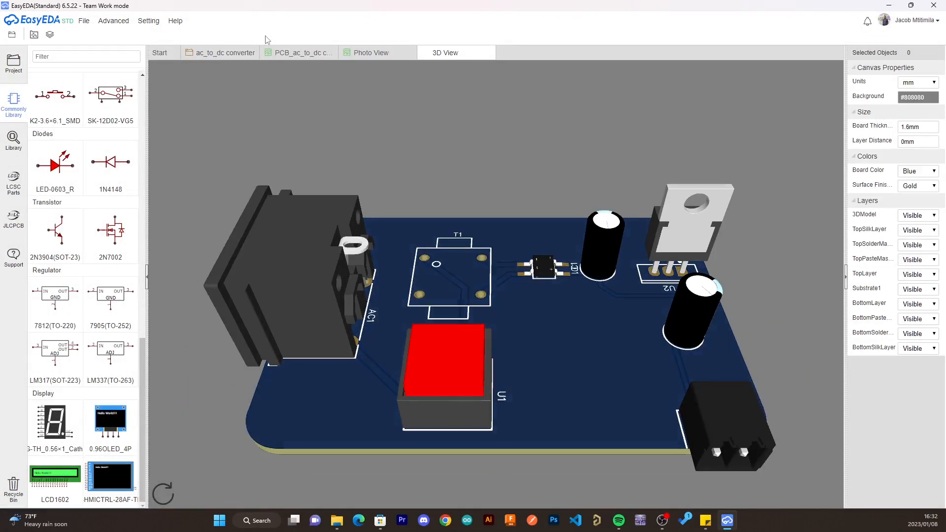
pyautogui.moveTo(503, 294); pyautogui.dragTo(779, 309)
pyautogui.moveTo(292, 322); pyautogui.dragTo(448, 355)
pyautogui.moveTo(672, 323); pyautogui.dragTo(403, 386)
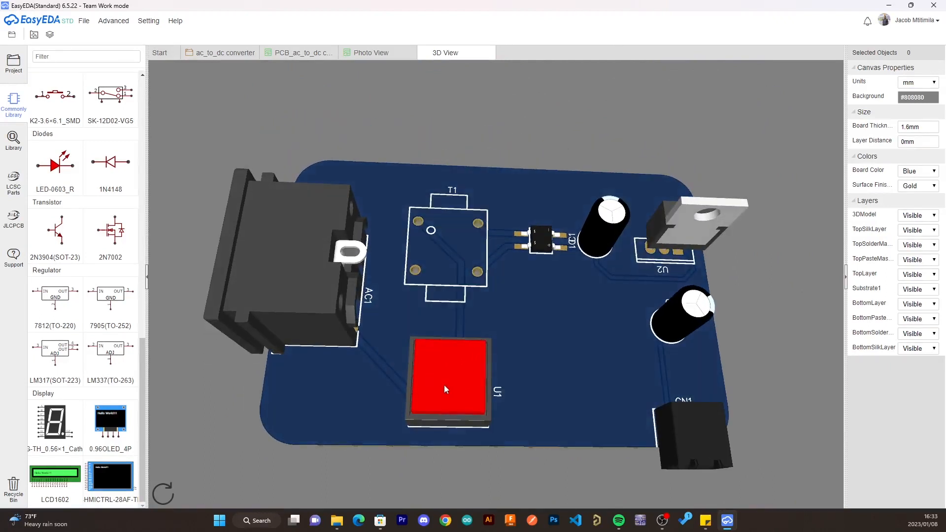
pyautogui.moveTo(576, 489); pyautogui.dragTo(511, 297)
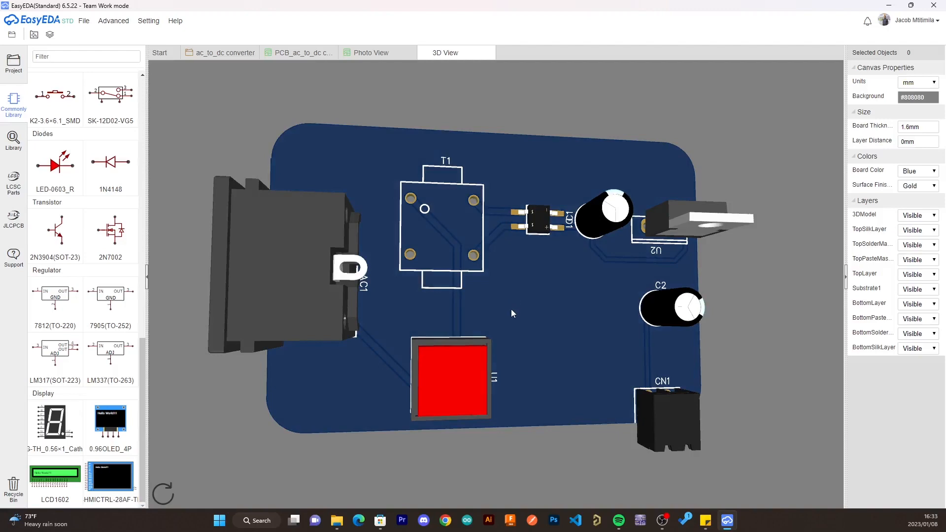
# - Tilt the 3D board model to examine the mounted components from the side and from above
pyautogui.moveTo(510, 309); pyautogui.dragTo(489, 182)
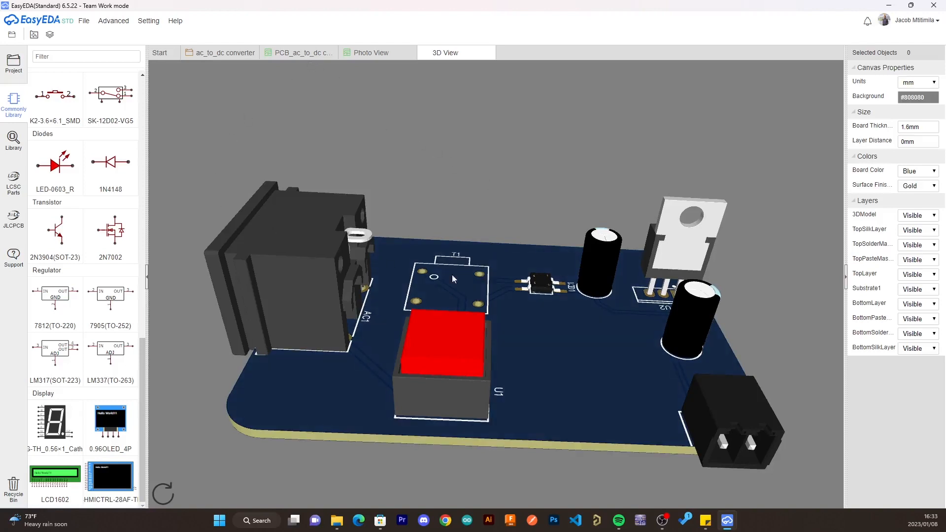
pyautogui.moveTo(478, 205); pyautogui.dragTo(462, 302)
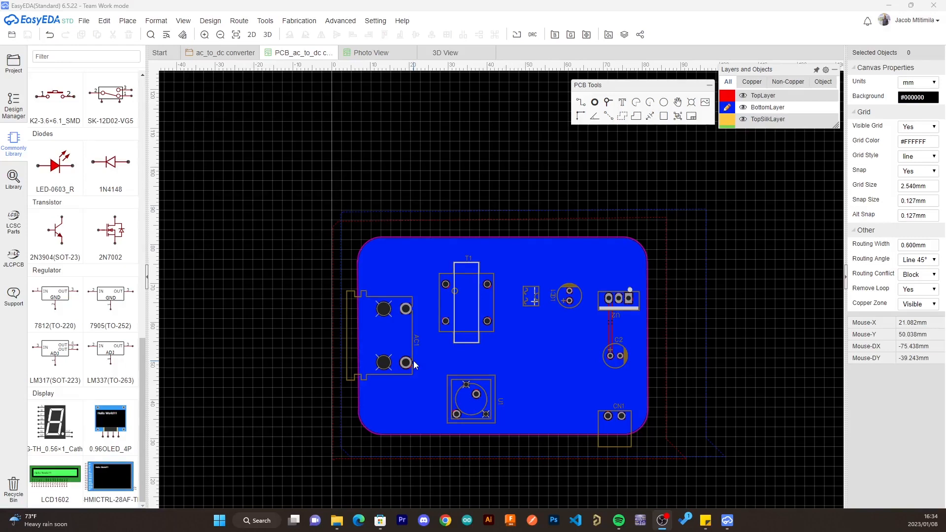
# - Review the PCB's bill of materials and its exportable properties, leaving without exporting a file
pyautogui.click(311, 22)
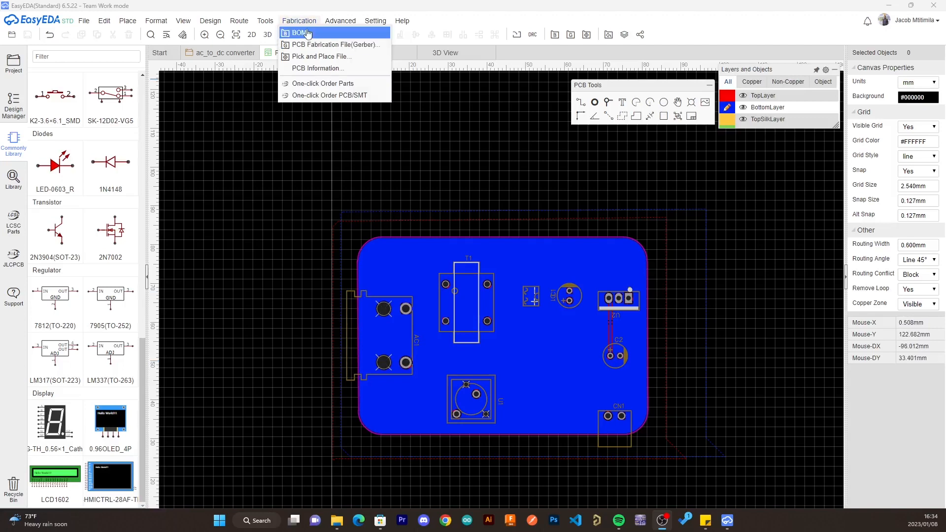
pyautogui.click(305, 32)
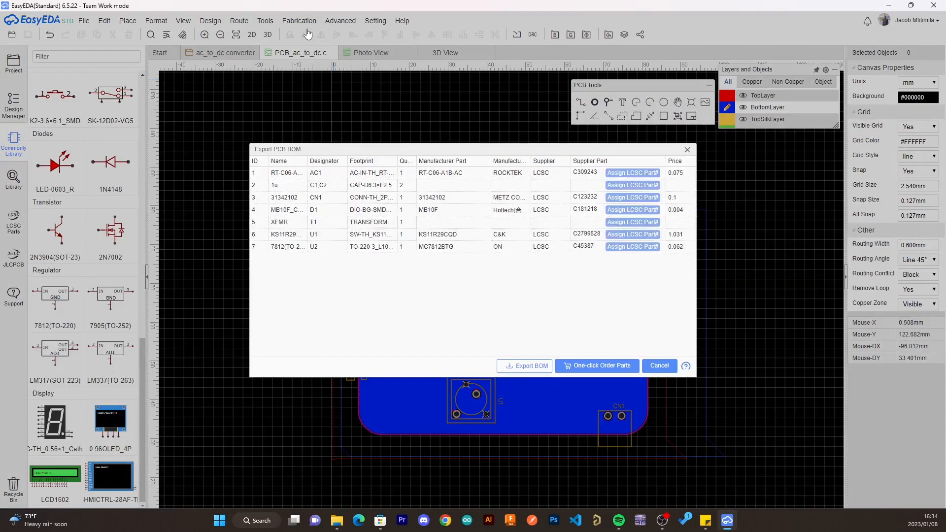
pyautogui.click(520, 369)
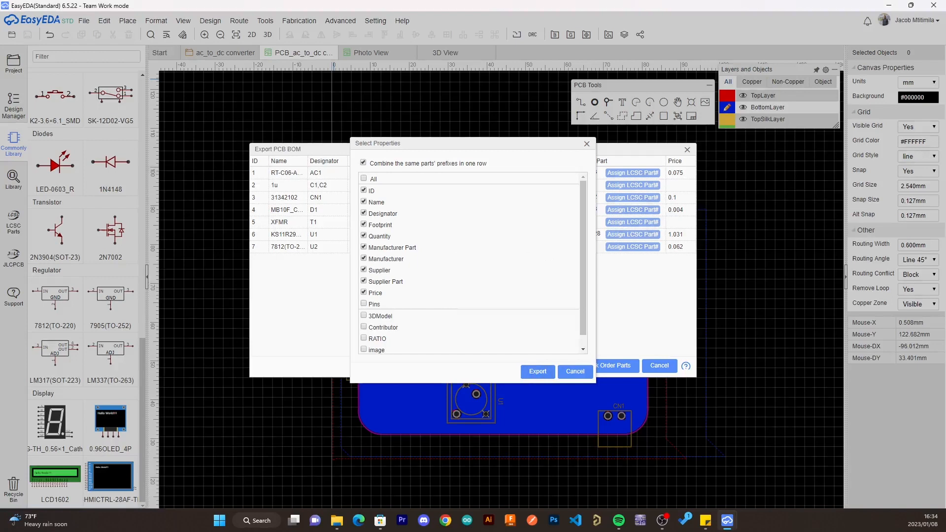
pyautogui.click(576, 372)
pyautogui.click(654, 370)
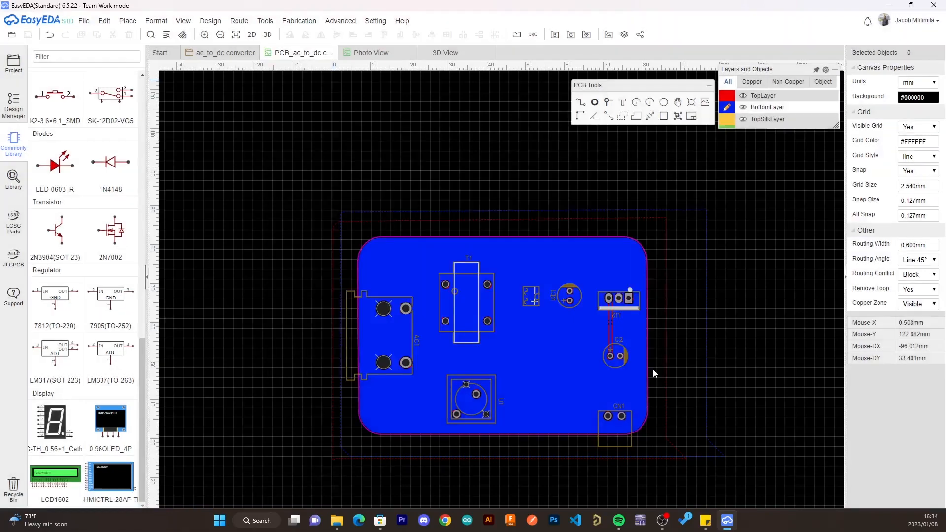
# - Generate the PCB's Gerber fabrication file, running a design rule check before it
pyautogui.click(294, 20)
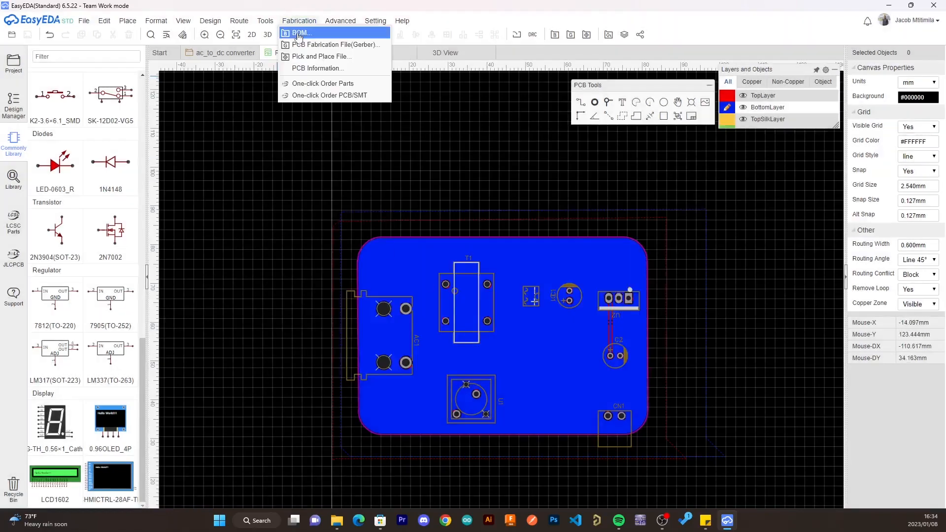
pyautogui.click(339, 45)
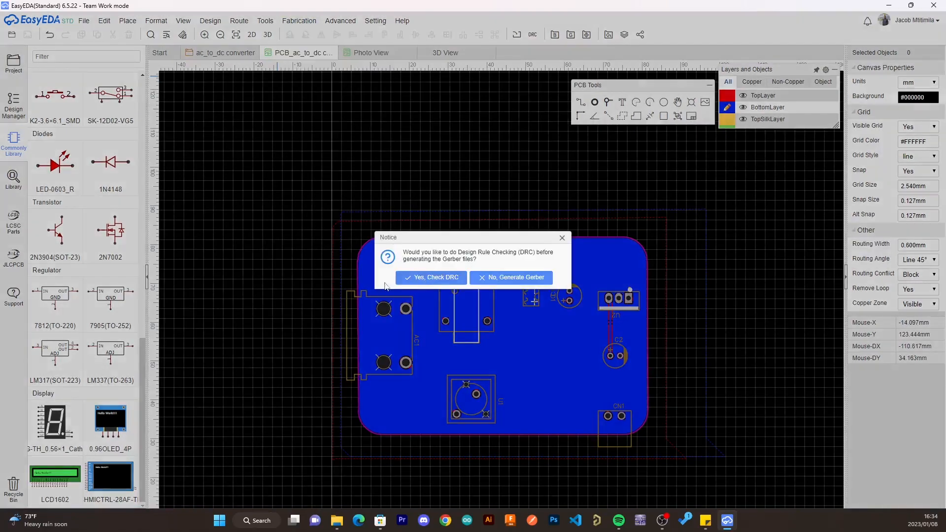
pyautogui.click(437, 279)
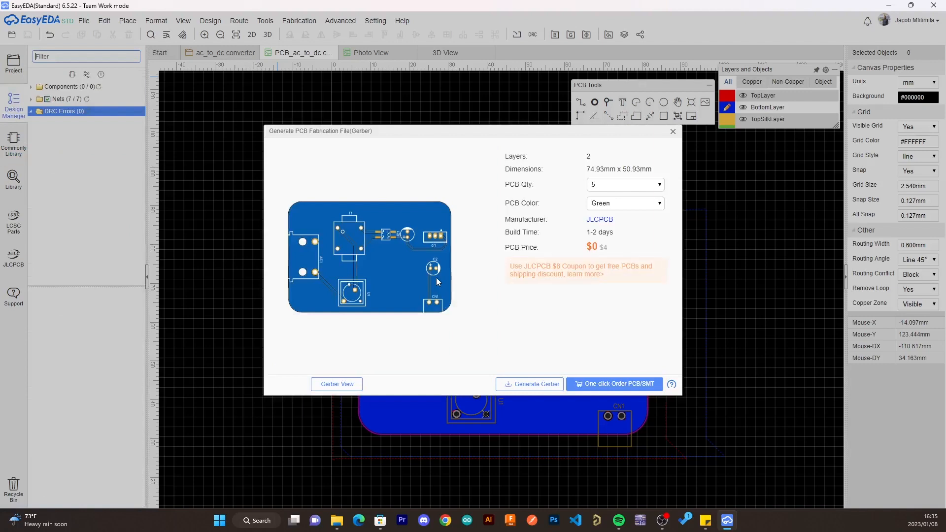
pyautogui.click(511, 390)
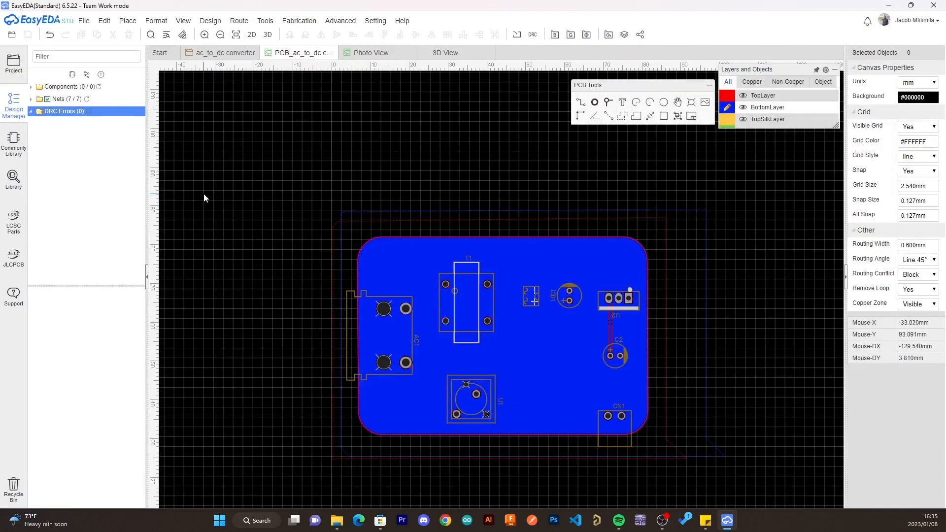
# - Open the JLCPCB website in a maximized window and sign in to the account
pyautogui.click(26, 267)
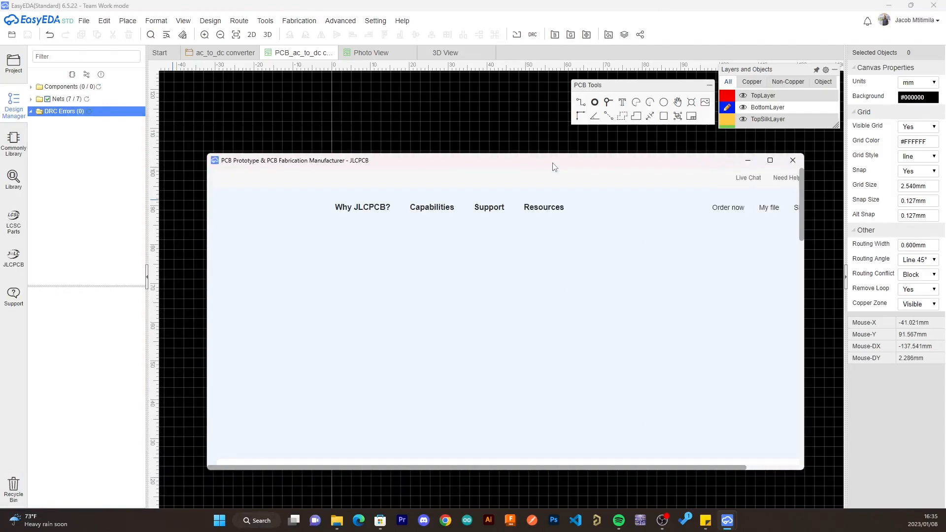
pyautogui.click(770, 161)
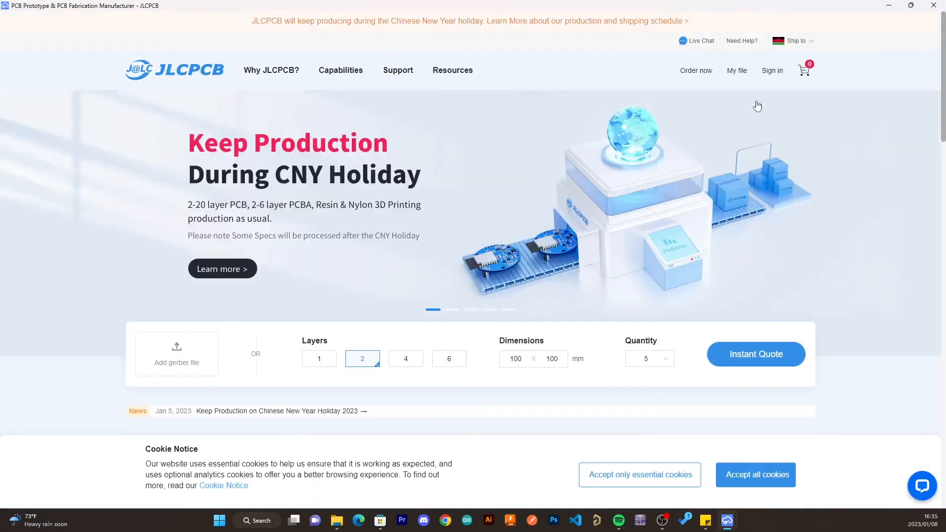
pyautogui.moveTo(772, 74)
pyautogui.click(773, 102)
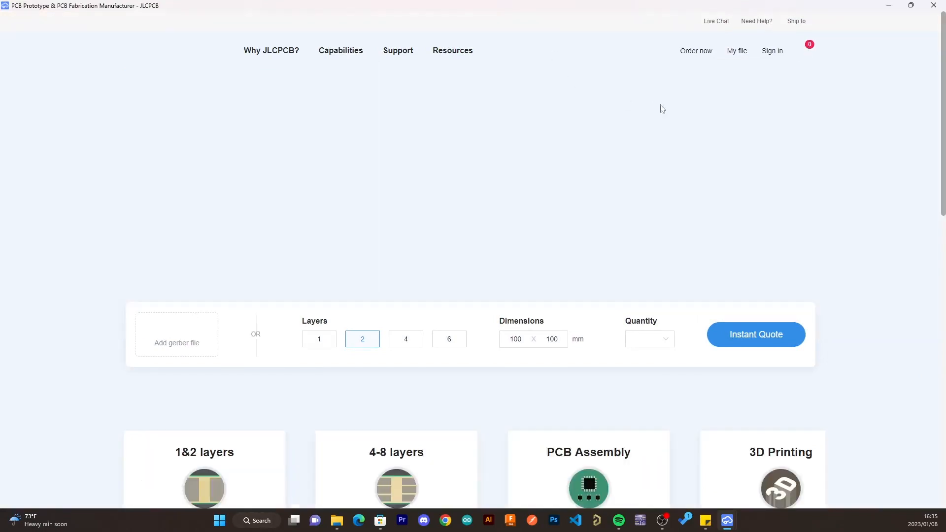
pyautogui.moveTo(772, 71)
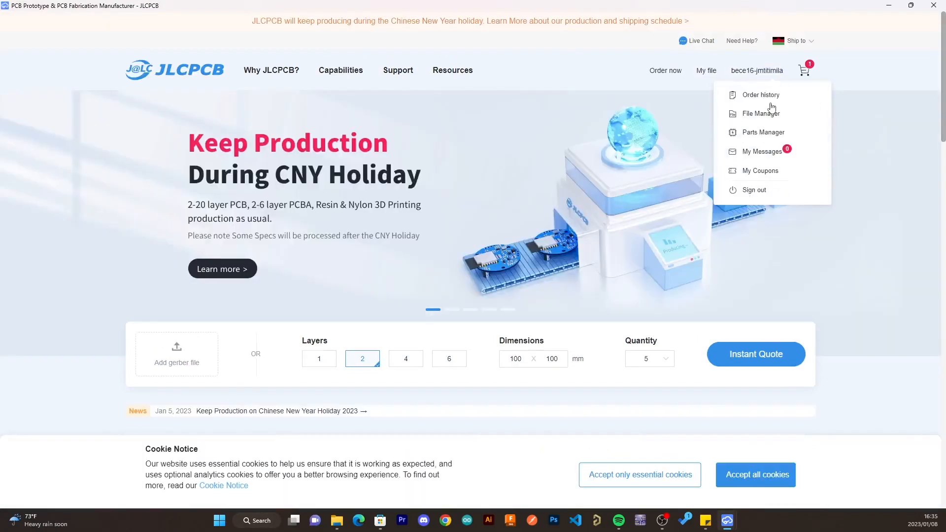
pyautogui.moveTo(770, 103); pyautogui.dragTo(897, 72)
pyautogui.click(898, 72)
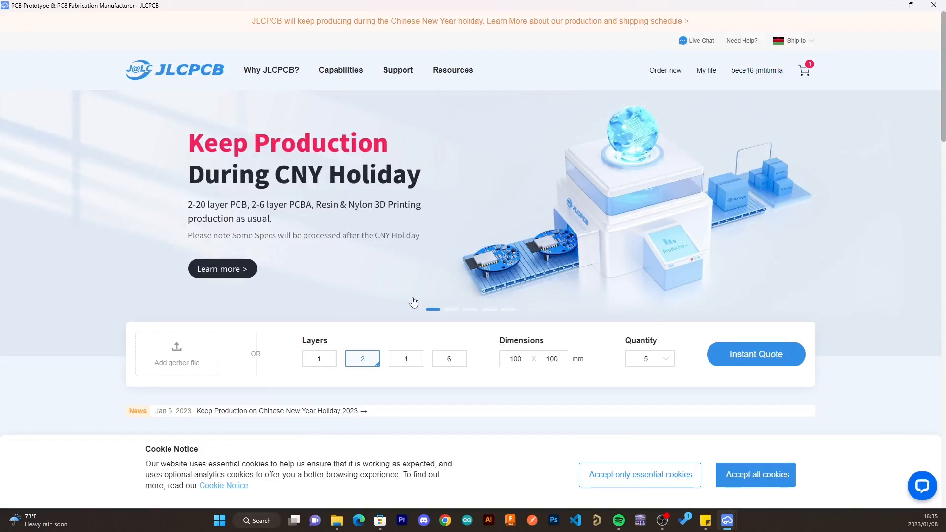
# - Upload the Gerber file Gerber_PCB_ac_to_dc converter_2023-01-08.zip from Downloads for a JLCPCB quote
pyautogui.scroll(-1, 414, 301)
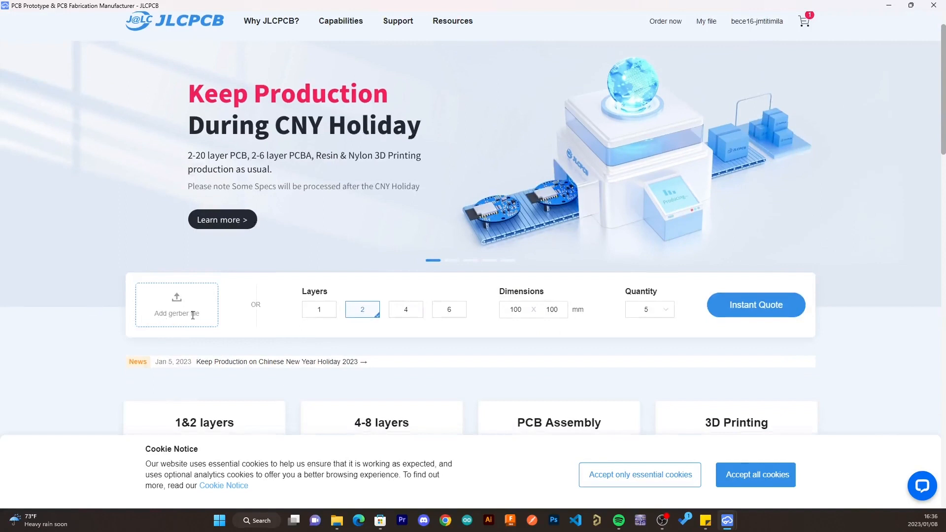
pyautogui.click(163, 310)
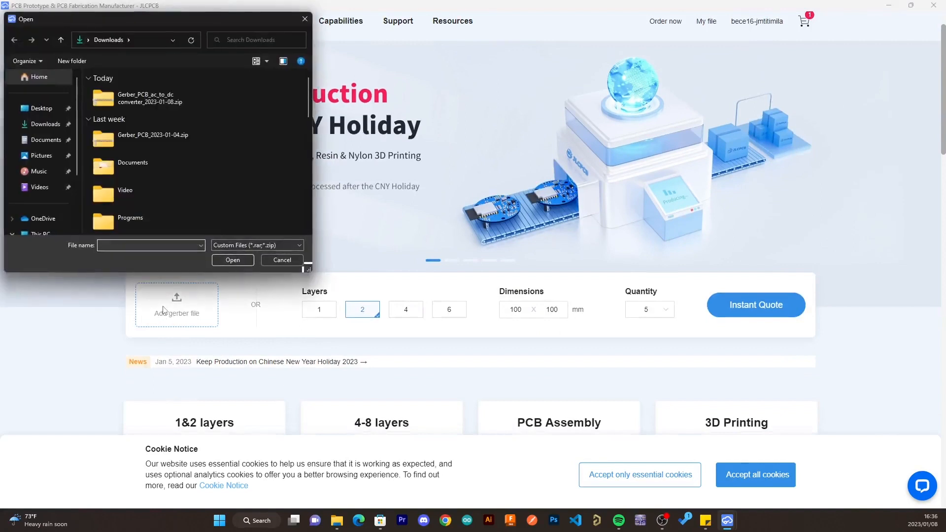
pyautogui.click(185, 106)
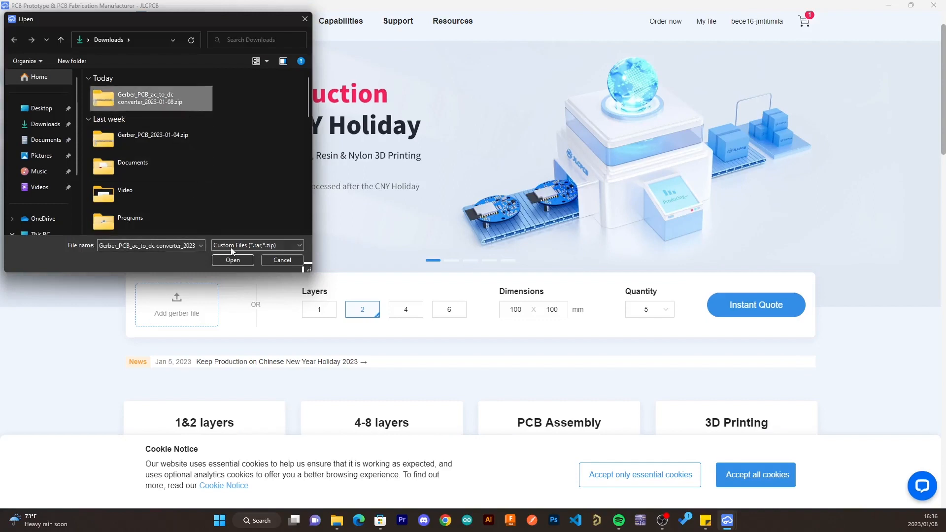
pyautogui.click(232, 259)
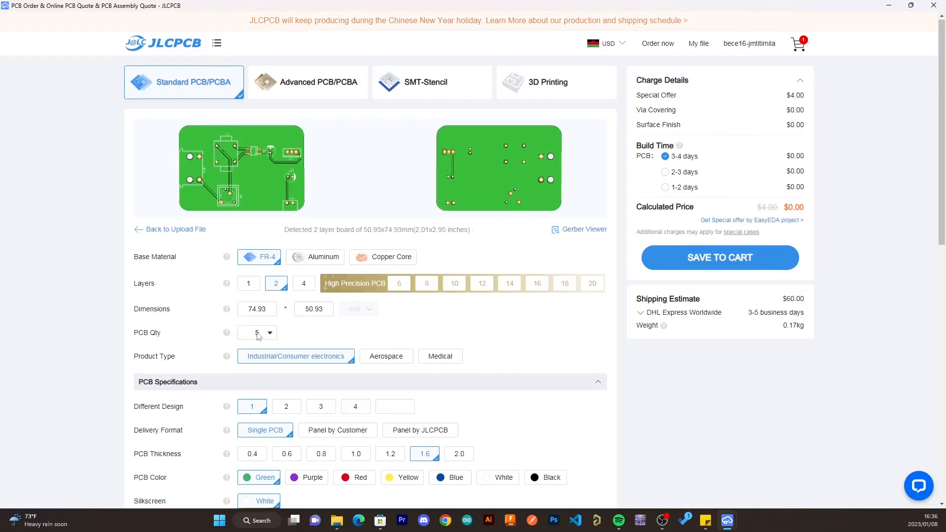
# - Review the PCB order specifications, trying Black as the PCB color and restoring Green
pyautogui.scroll(-1, 296, 335)
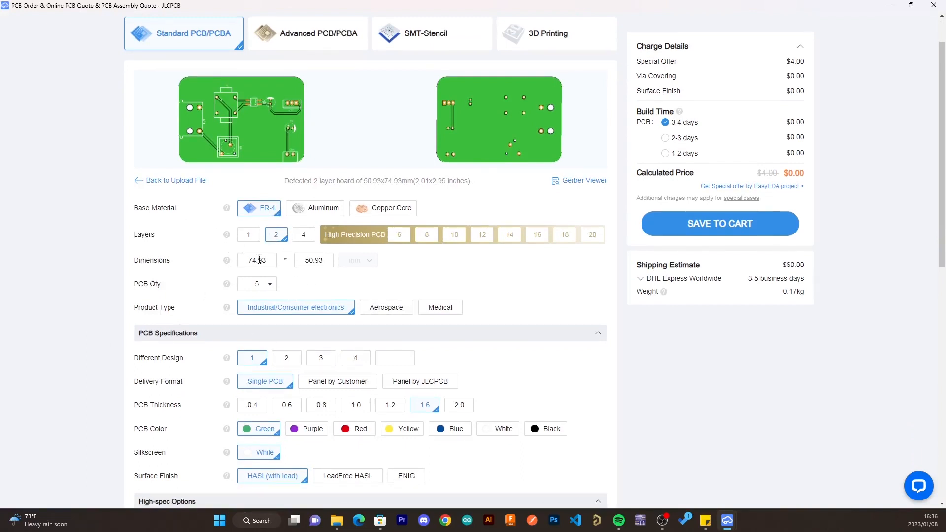
pyautogui.scroll(-3, 349, 333)
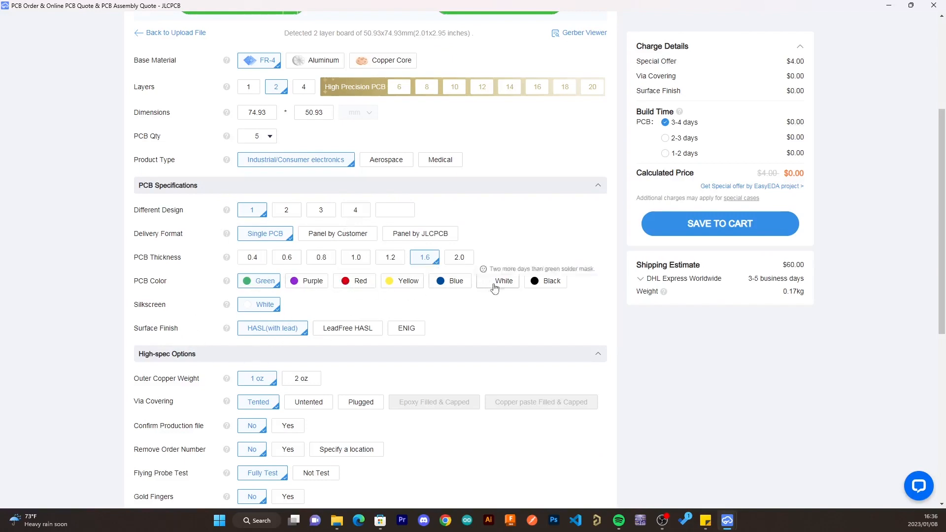
pyautogui.click(539, 290)
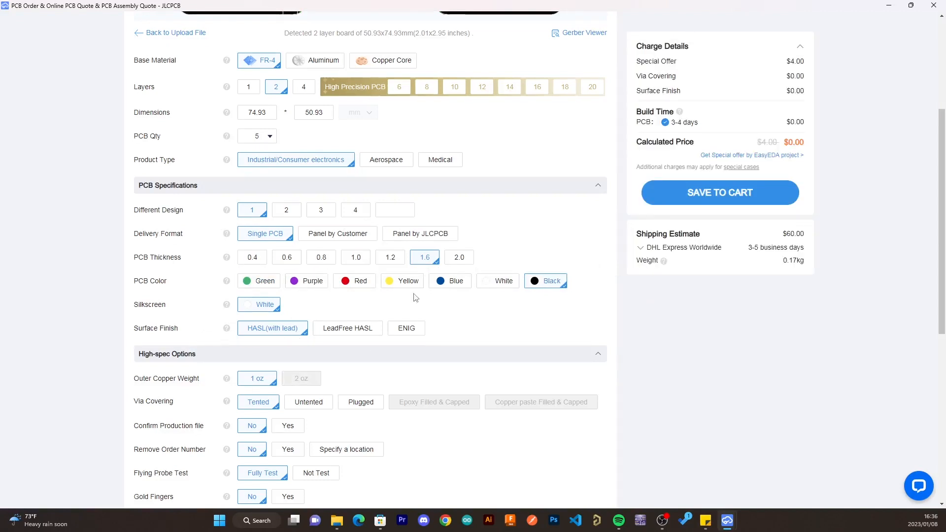
pyautogui.scroll(-4, 364, 422)
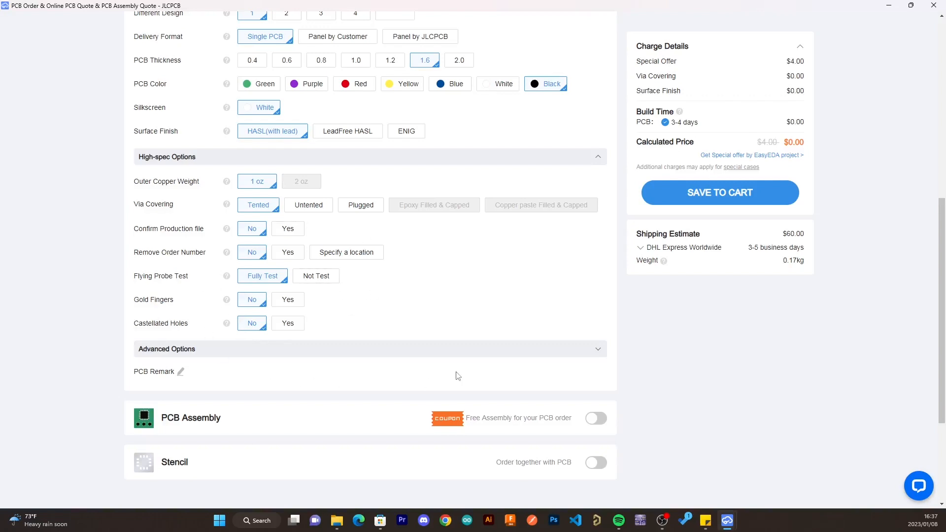
pyautogui.scroll(-3, 454, 374)
pyautogui.scroll(5, 380, 245)
pyautogui.scroll(4, 380, 245)
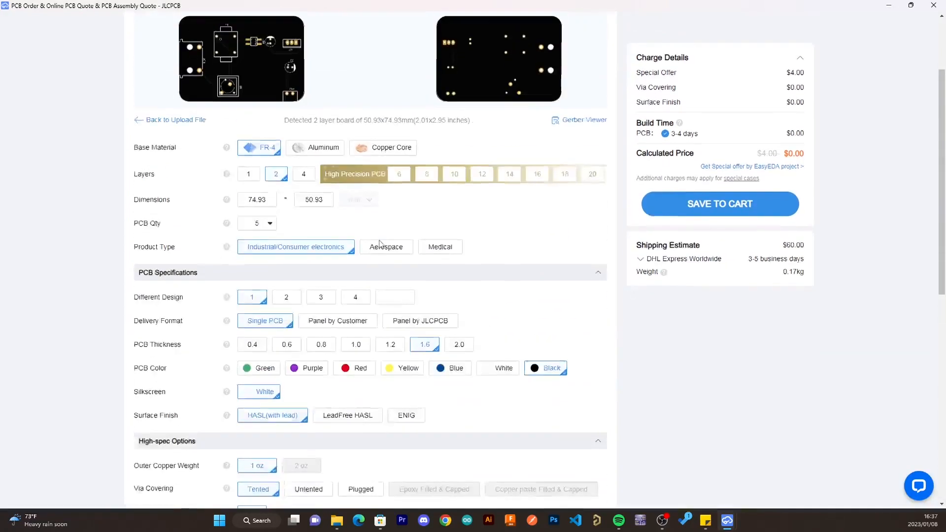
pyautogui.click(260, 408)
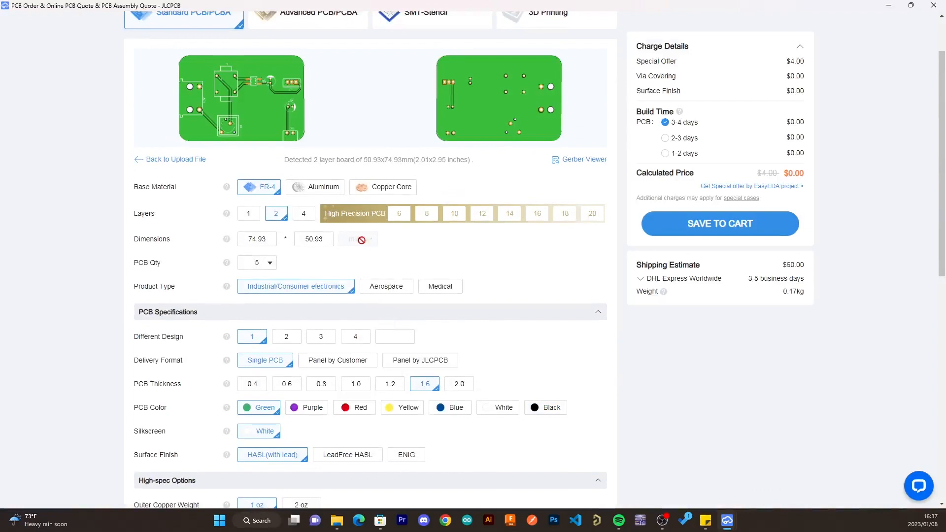
# - Try a PCB quantity of 80000 to compare the pricing, and set the quantity back to 5
pyautogui.click(270, 264)
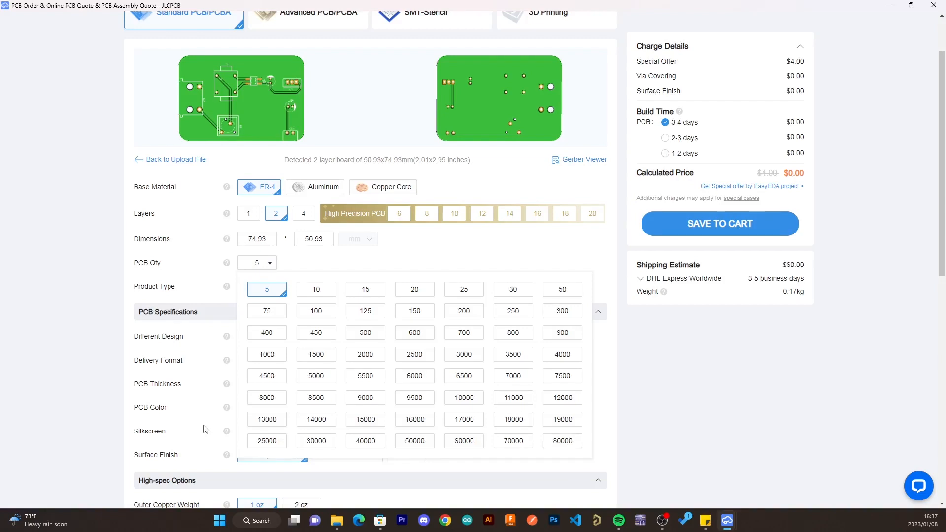
pyautogui.click(552, 441)
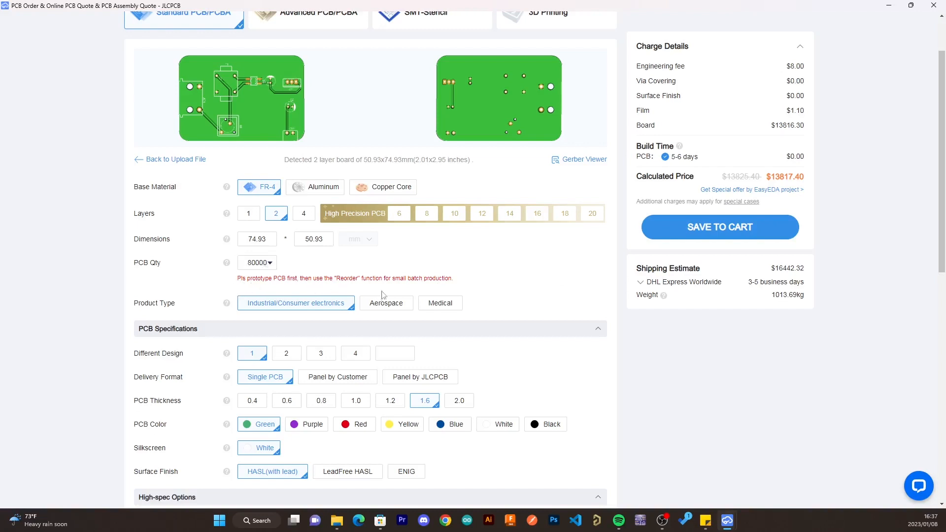
pyautogui.click(268, 267)
pyautogui.click(264, 288)
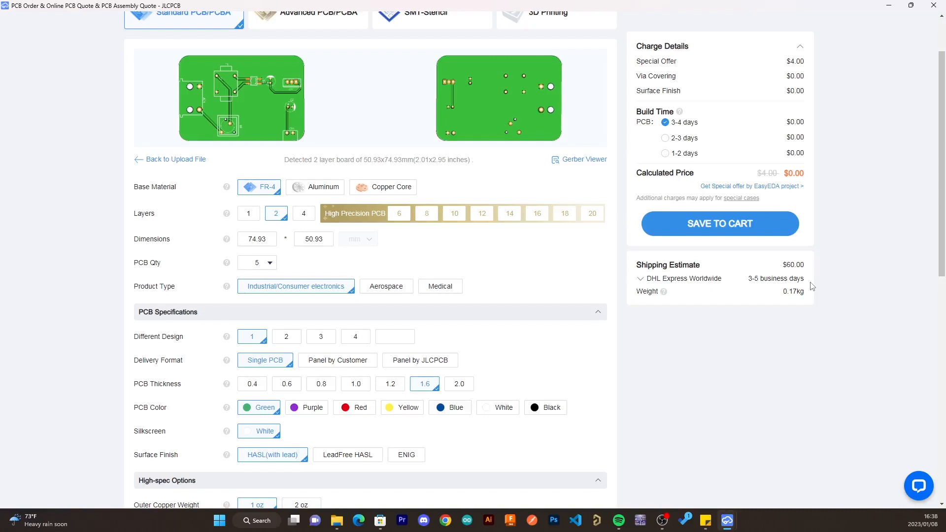
# - Save the configured PCB order to the cart and delete the older Gerber_PCB_2023-01-04_Y7 item from the cart
pyautogui.click(743, 223)
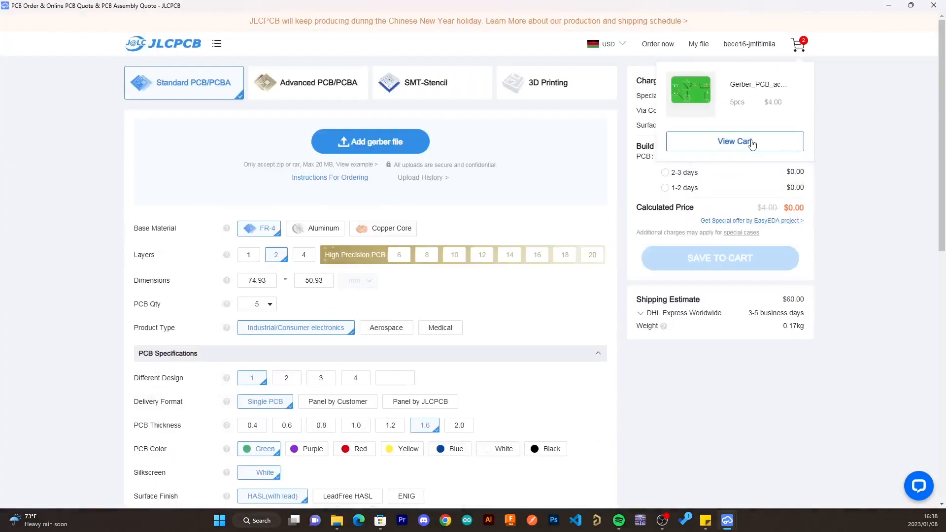
pyautogui.click(734, 141)
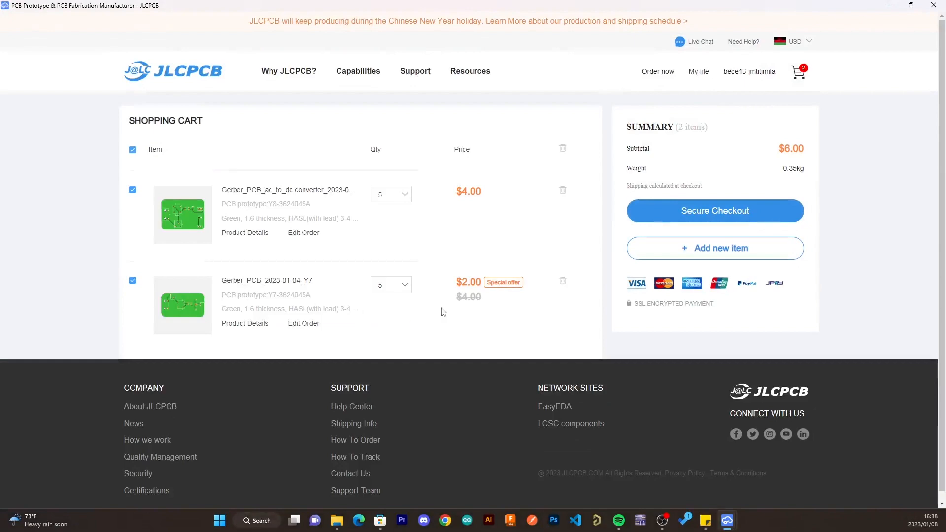
pyautogui.click(562, 281)
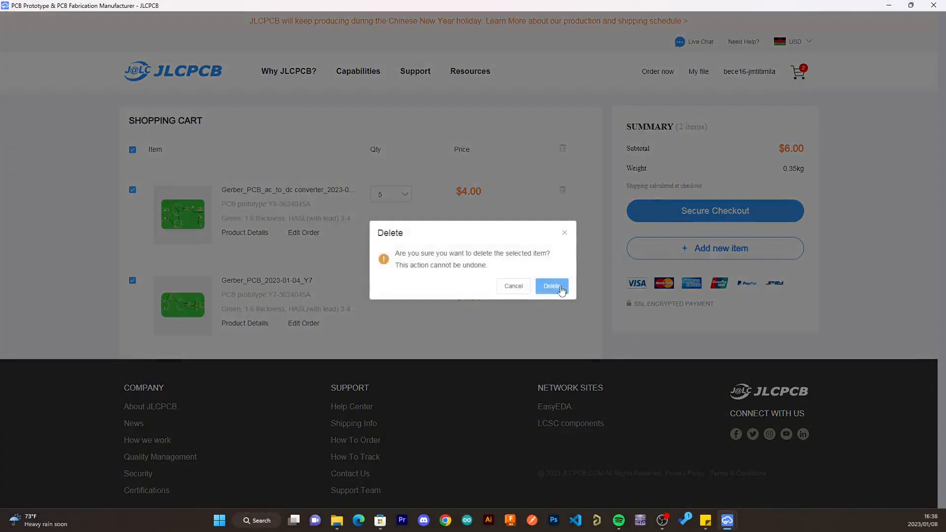
pyautogui.click(552, 287)
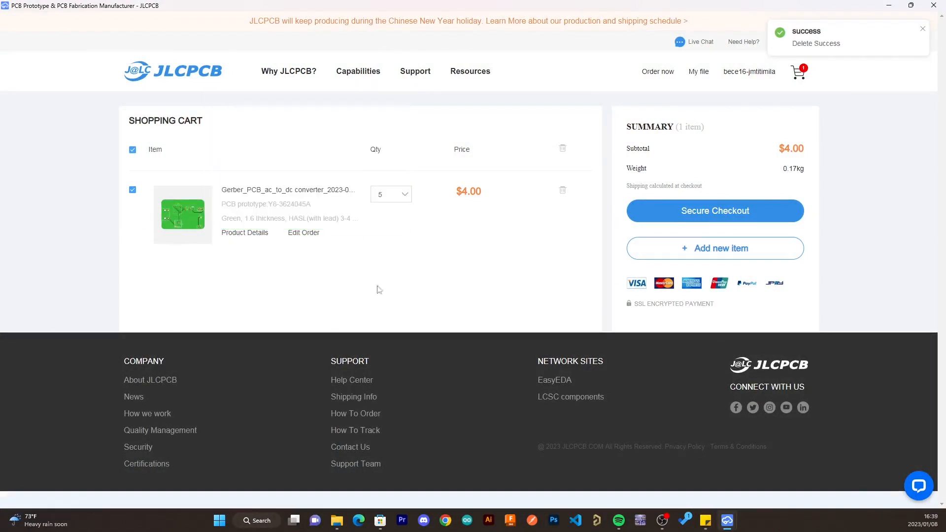
# - Proceed to secure checkout to review the shipping and payment stages, and close the JLCPCB window without ordering
pyautogui.click(725, 211)
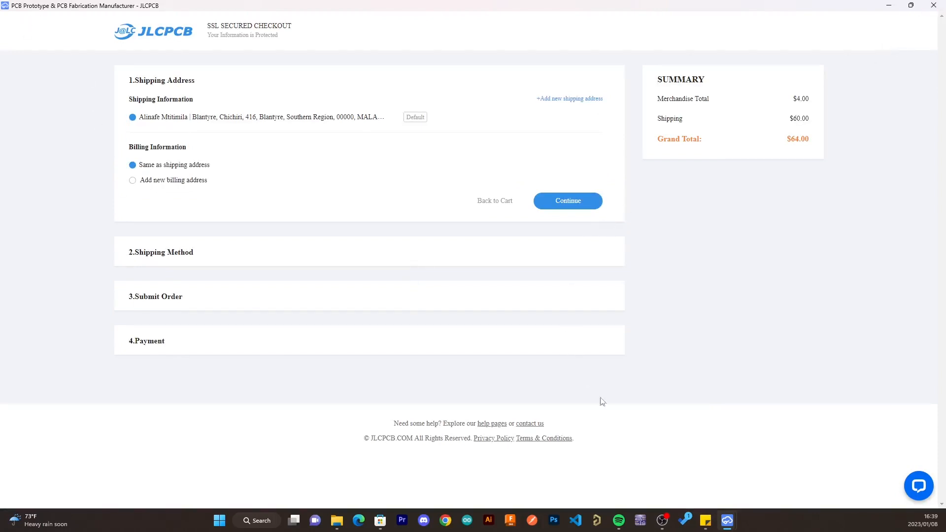
pyautogui.click(932, 6)
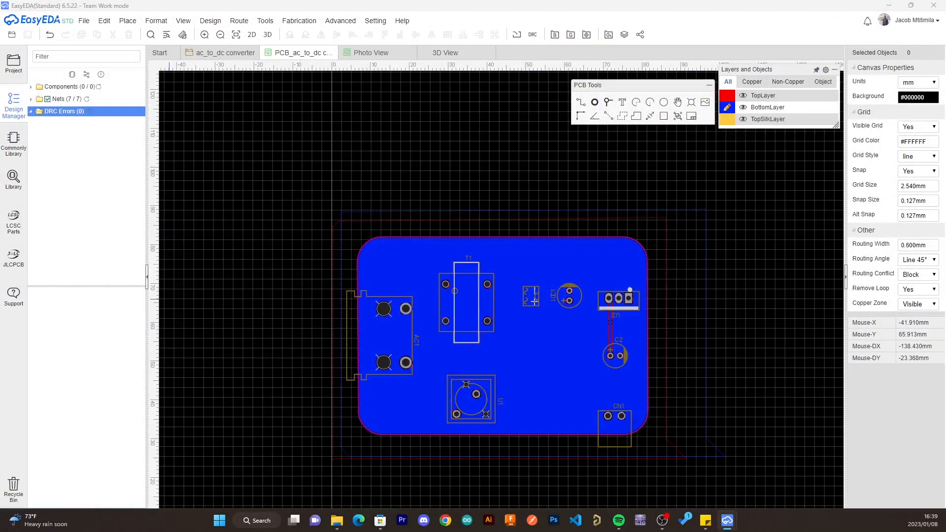
# - Open the LCSC Electronics website in a maximized window and look over the homepage's product categories and popular products
pyautogui.moveTo(0, 163); pyautogui.dragTo(594, 159)
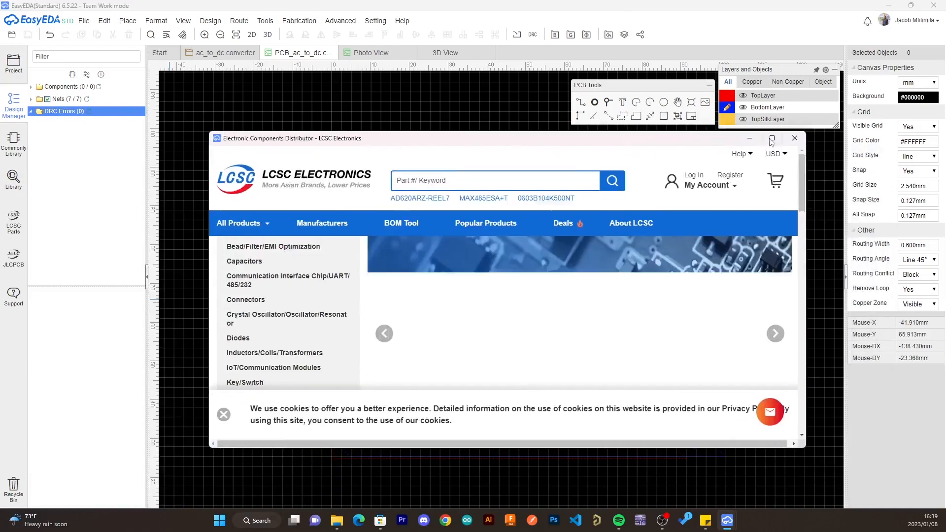
pyautogui.click(772, 139)
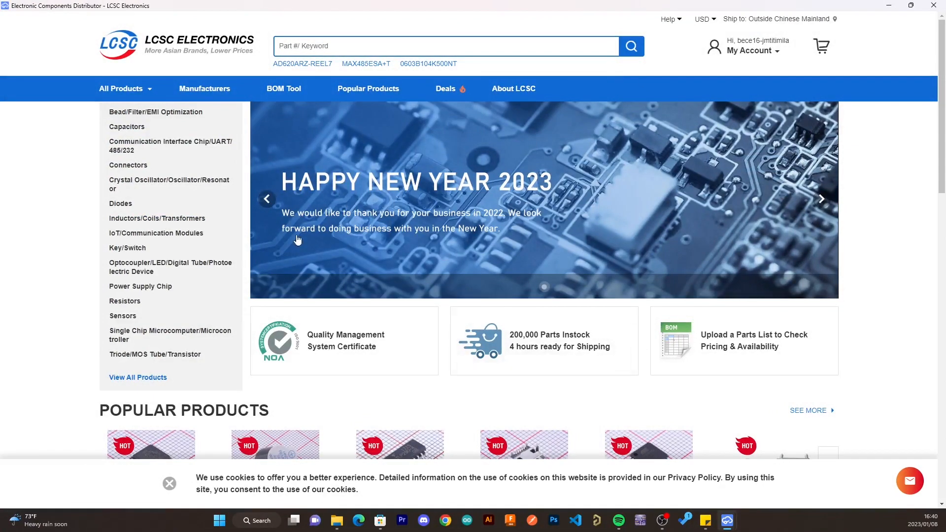
pyautogui.scroll(-5, 297, 240)
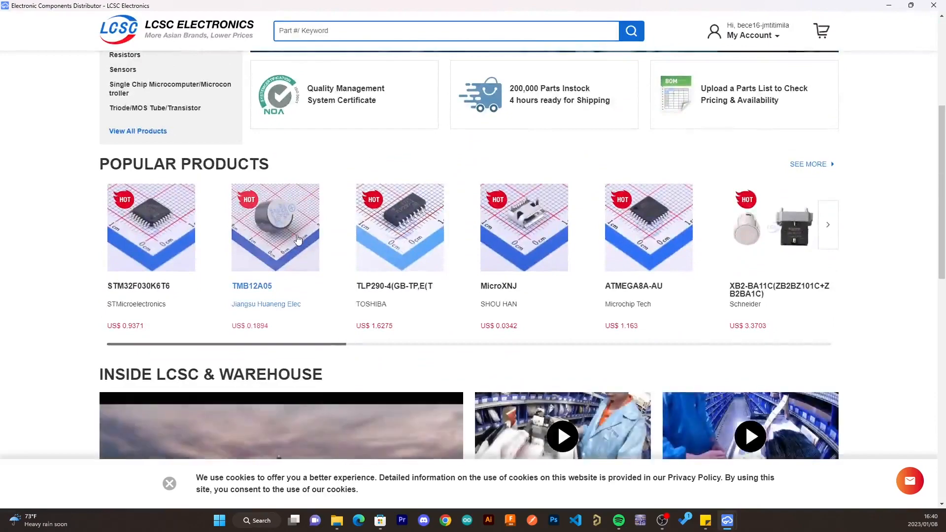
pyautogui.scroll(-7, 297, 240)
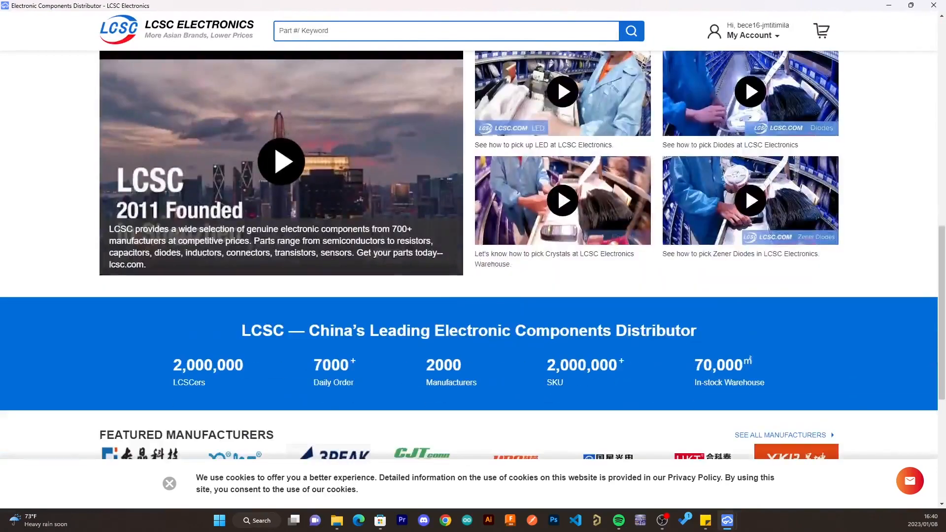
pyautogui.scroll(9, 295, 248)
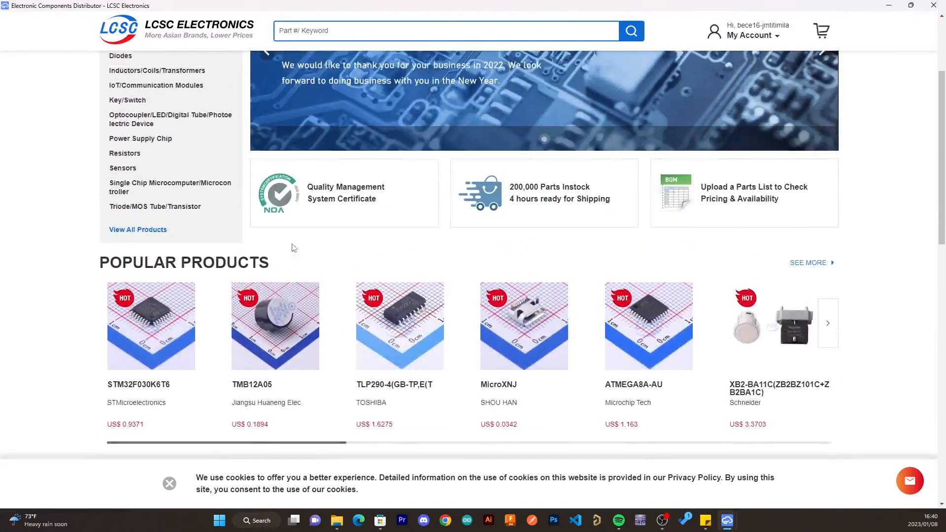
pyautogui.scroll(3, 294, 248)
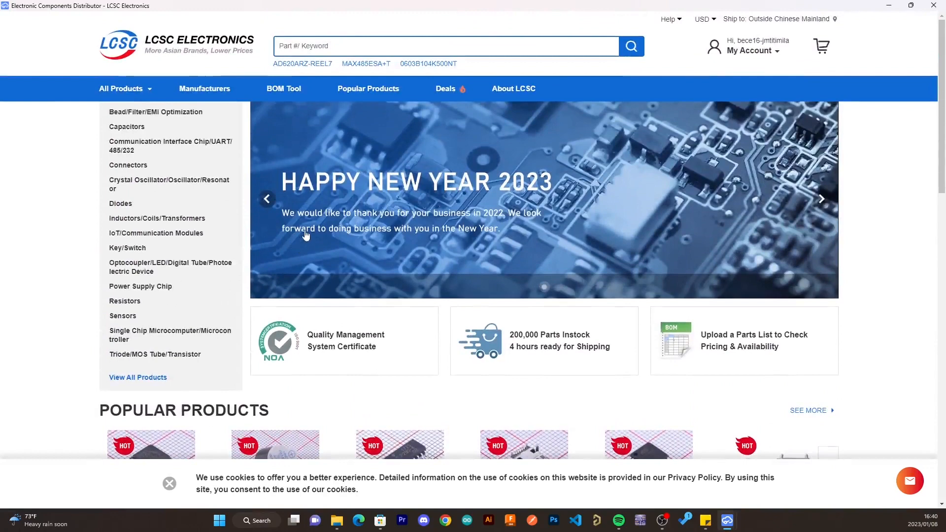
# - Browse the Bridge Rectifiers under Diodes and open the MDD MB6S (C114014) product page in a maximized window
pyautogui.moveTo(116, 210)
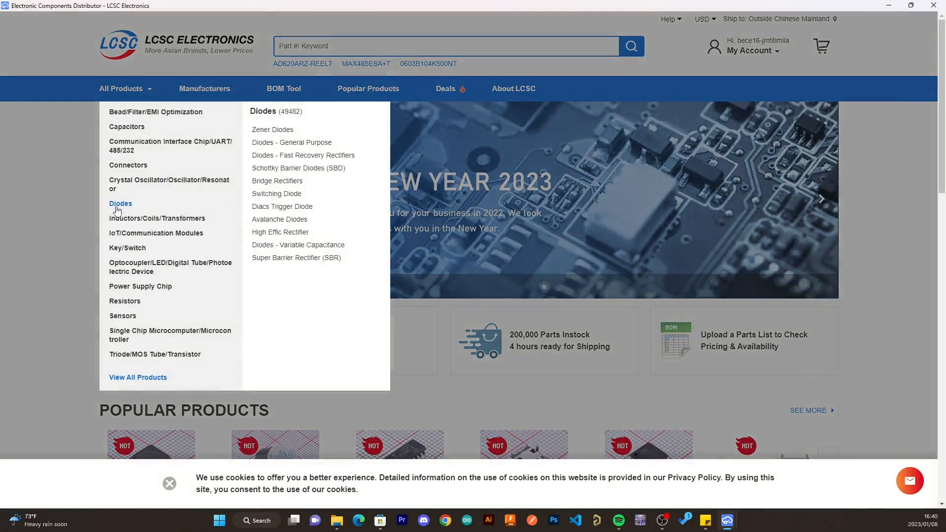
pyautogui.click(278, 181)
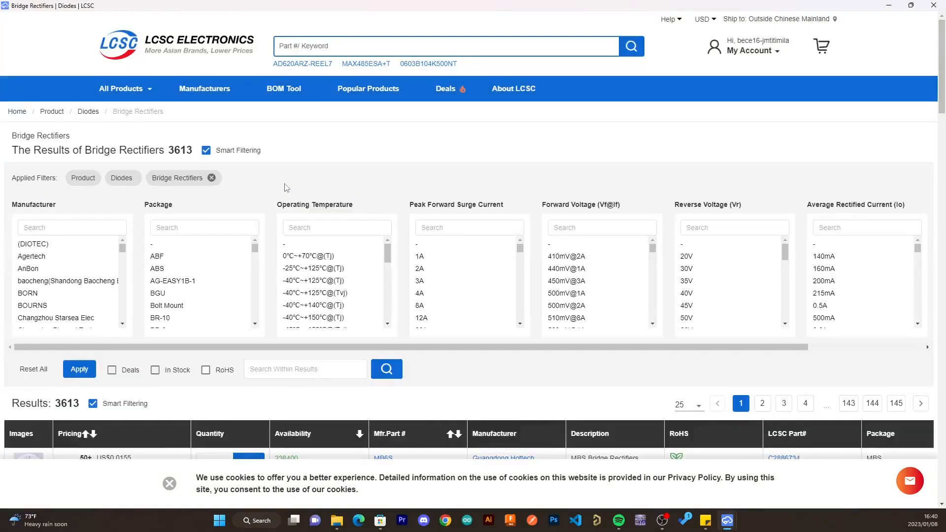
pyautogui.scroll(-4, 282, 189)
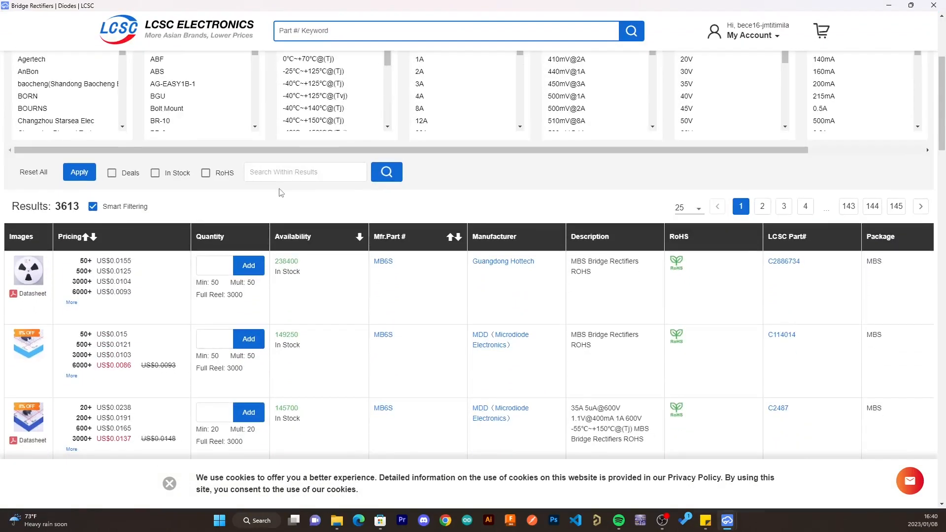
pyautogui.scroll(-3, 281, 192)
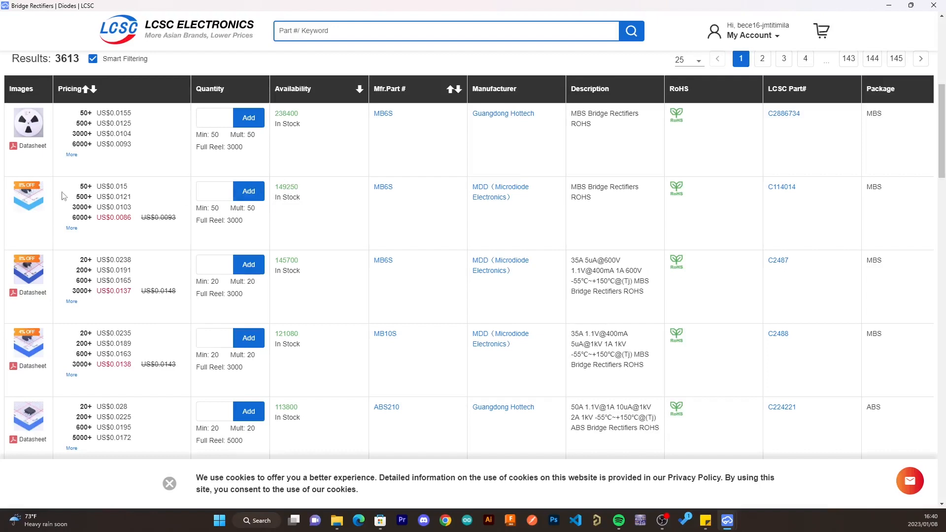
pyautogui.moveTo(18, 207)
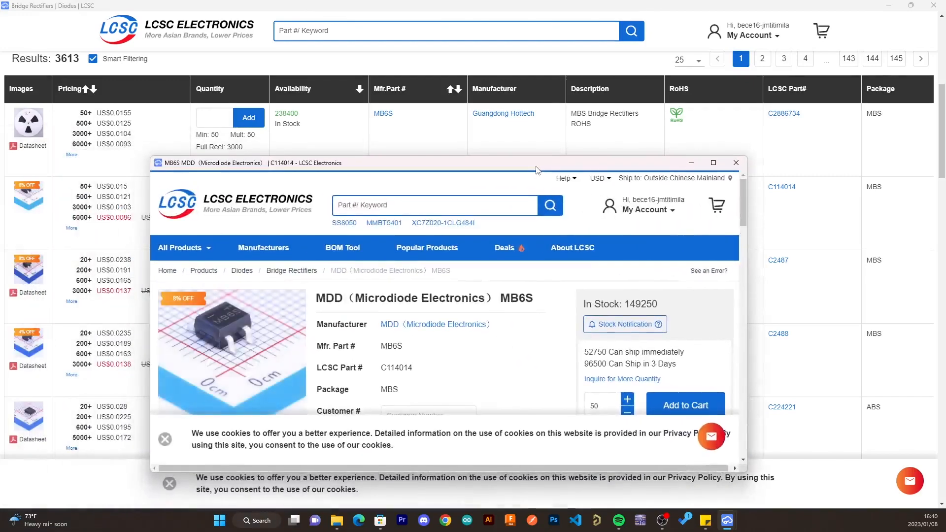
pyautogui.doubleClick(537, 170)
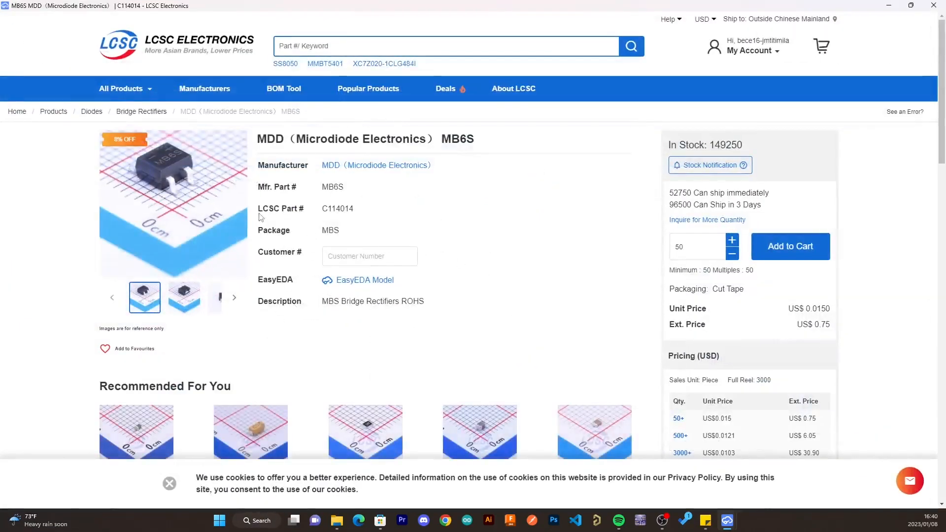
# - Preview the MB6S part's EasyEDA model, highlight its LCSC part number, and close the product window
pyautogui.tripleClick(392, 284)
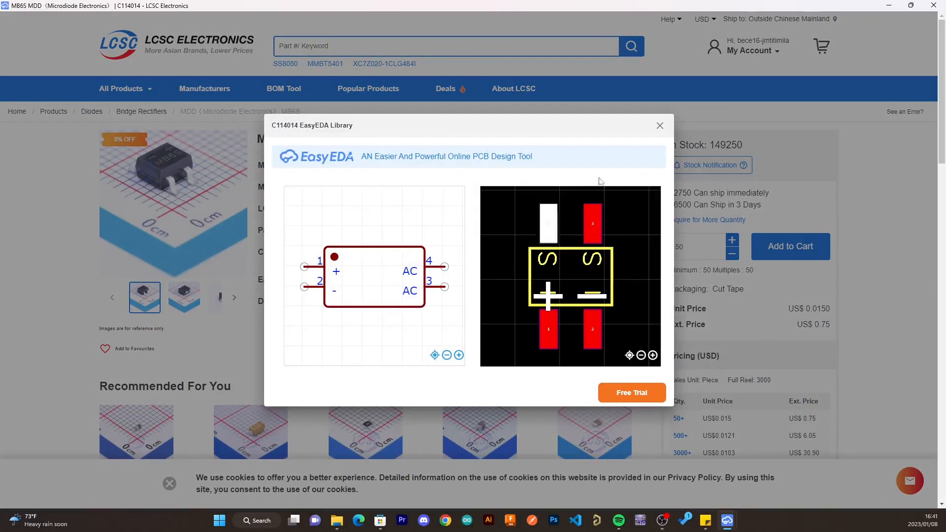
pyautogui.click(659, 126)
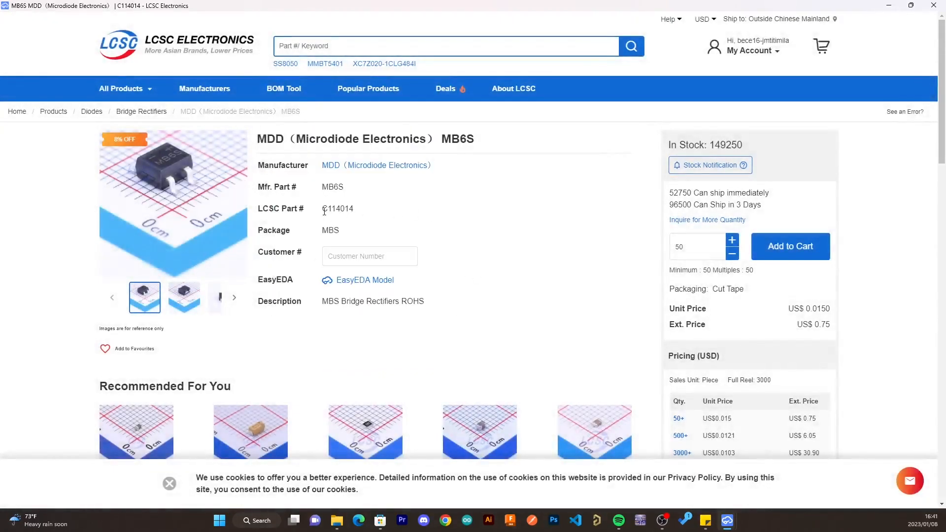
pyautogui.moveTo(321, 212); pyautogui.dragTo(367, 215)
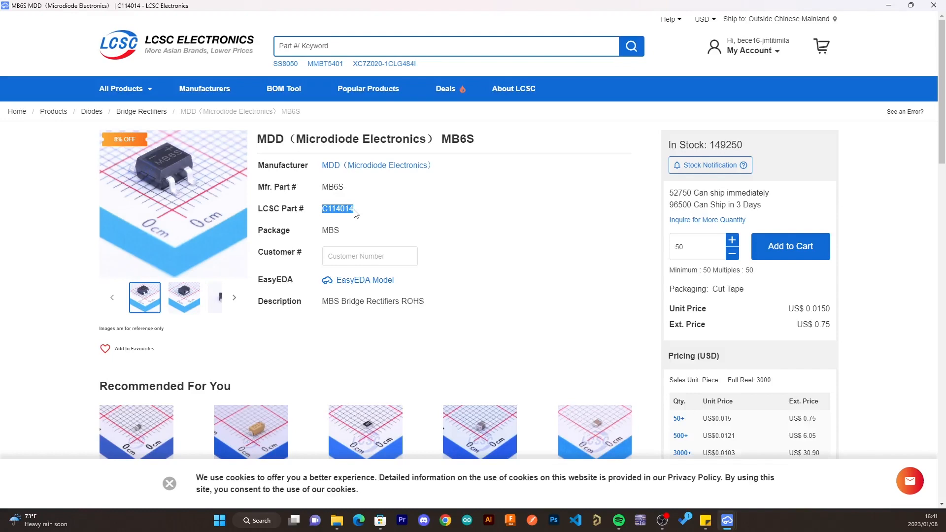
pyautogui.click(567, 321)
pyautogui.click(935, 5)
# - Upload BOM_PCB_ac_to_dc converter_2023-01-08.csv from the Downloads folder to LCSC's BOM Tool
pyautogui.scroll(7, 312, 146)
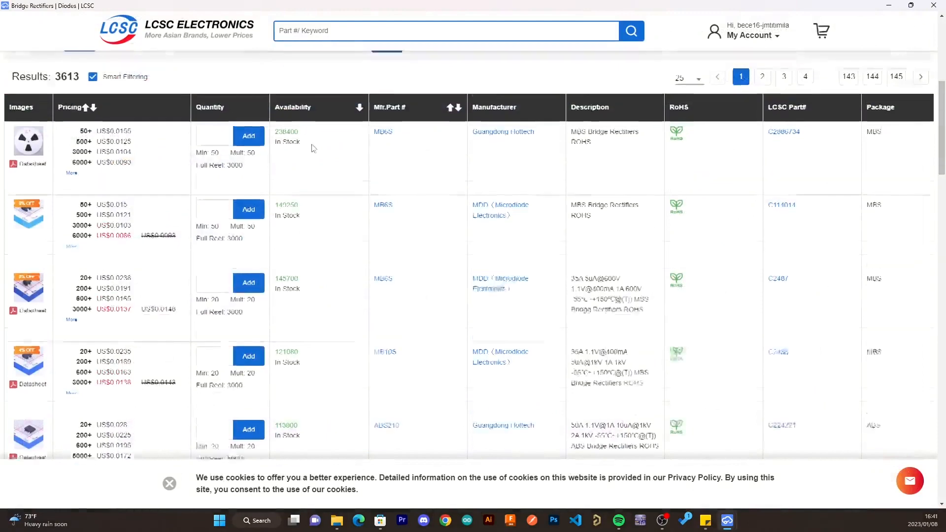
pyautogui.click(291, 95)
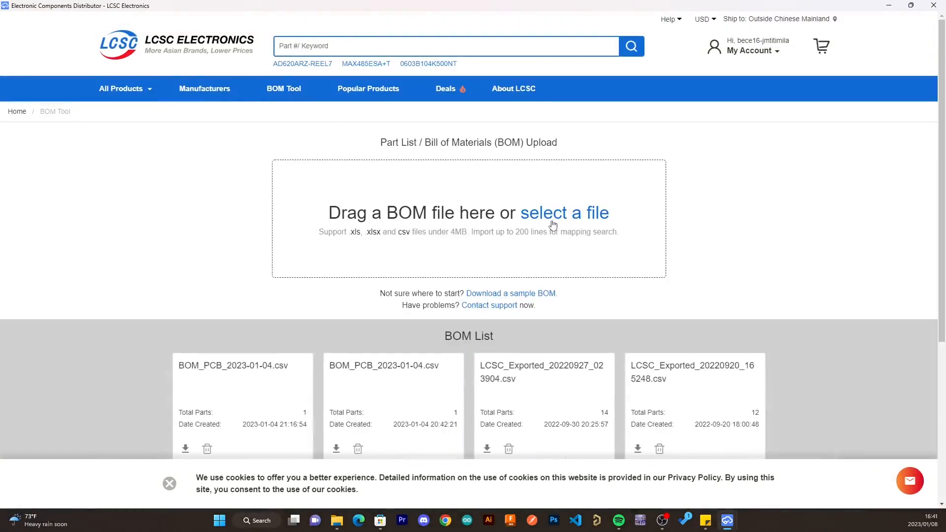
pyautogui.click(554, 225)
pyautogui.click(195, 99)
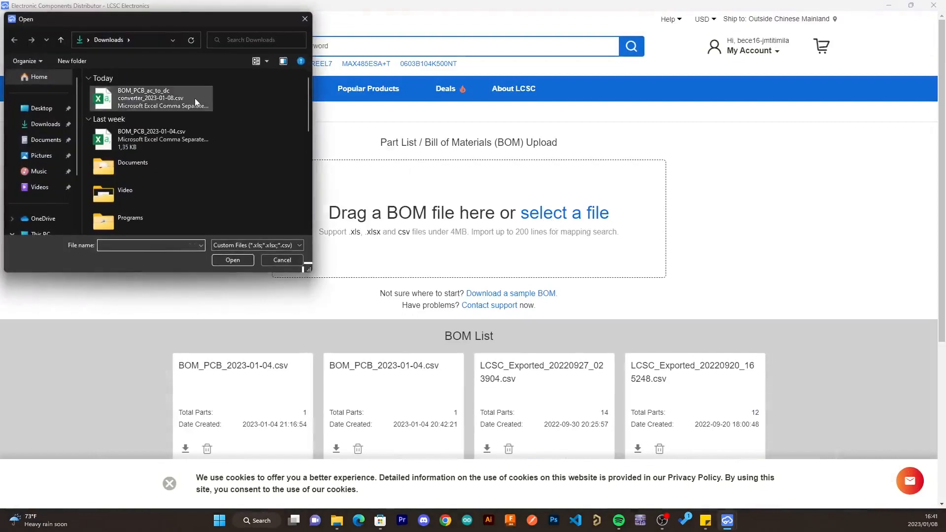
pyautogui.click(233, 260)
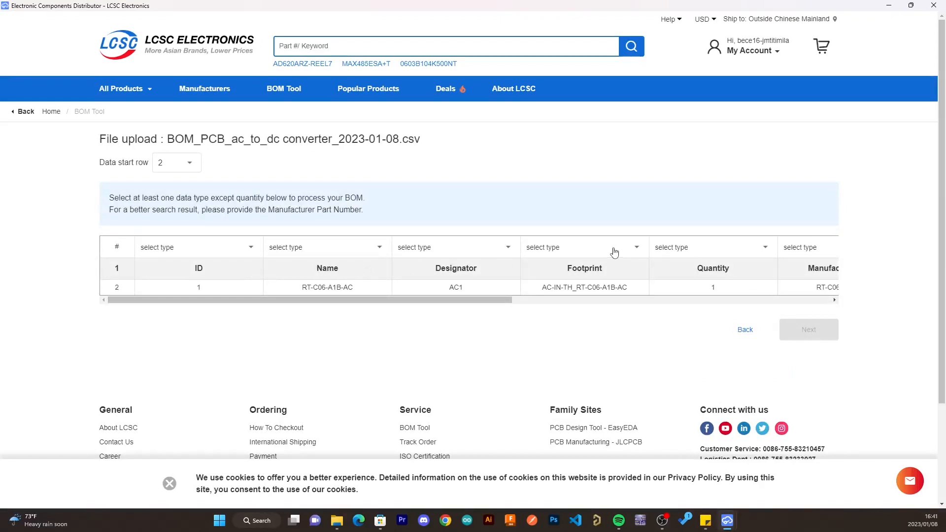
# - Assign the Quantity data type to the BOM's Quantity column and check the types offered for the Footprint column
pyautogui.click(719, 257)
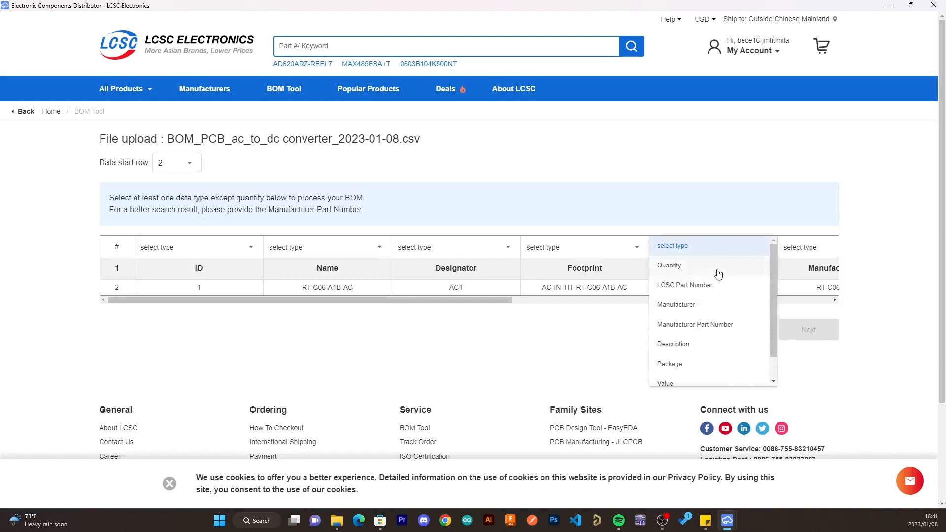
pyautogui.click(717, 266)
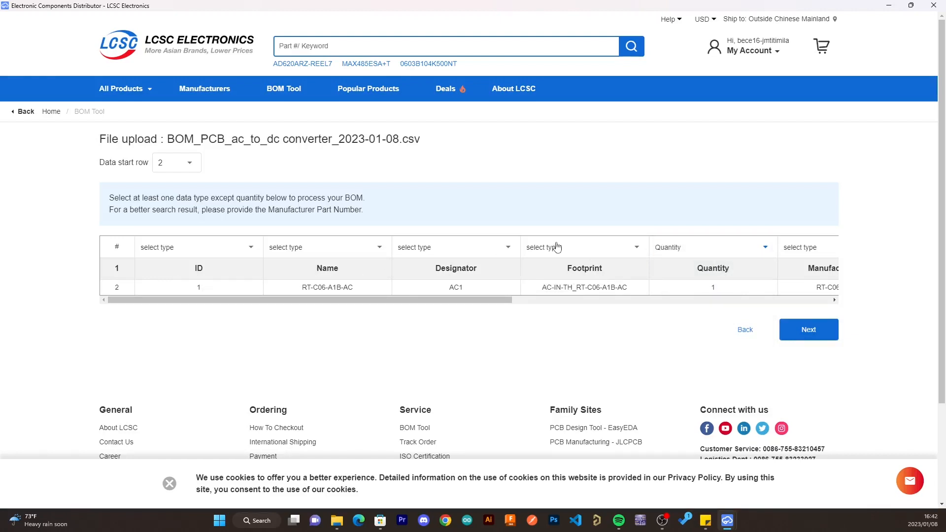
pyautogui.click(554, 247)
pyautogui.scroll(-1, 591, 368)
pyautogui.scroll(1, 590, 367)
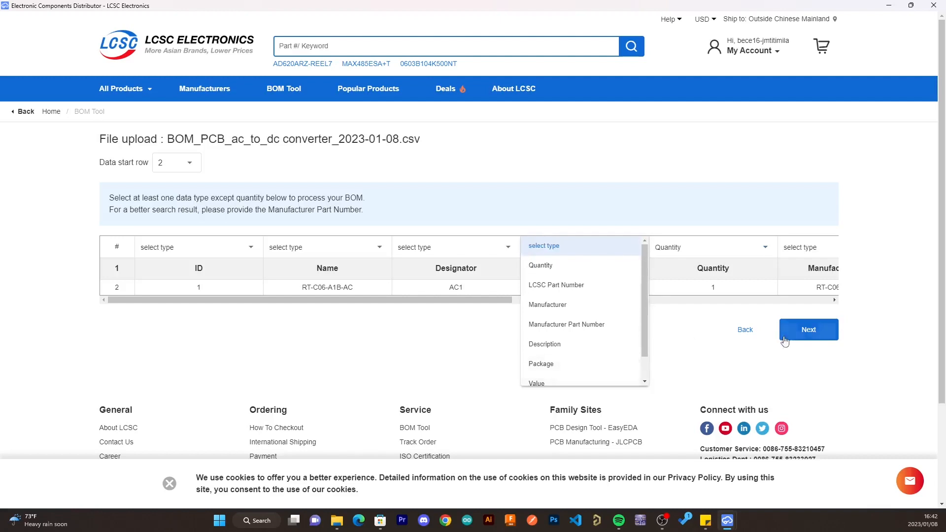
pyautogui.click(658, 356)
# - Assign Manufacturer Part Number to the BOM's Manufacturer Part column and Manufacturer to its Manufacturer column
pyautogui.moveTo(498, 303); pyautogui.dragTo(625, 307)
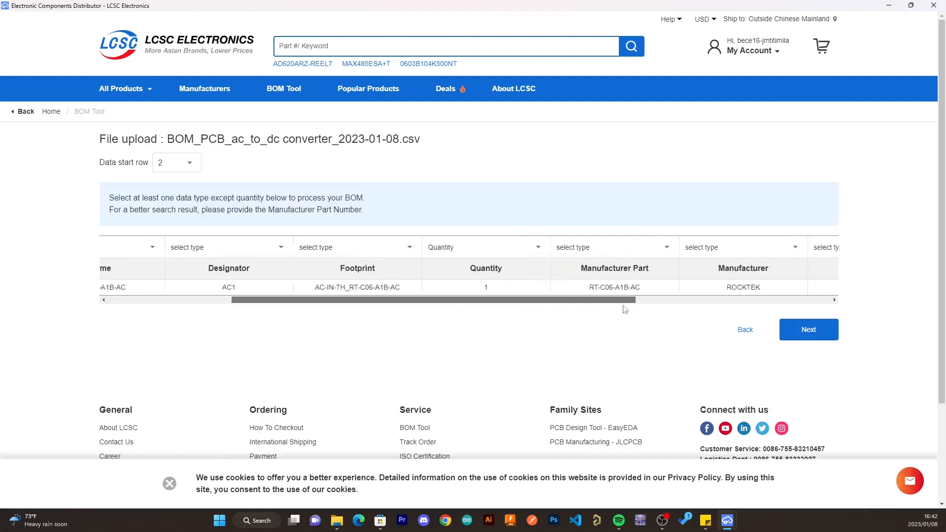
pyautogui.click(602, 253)
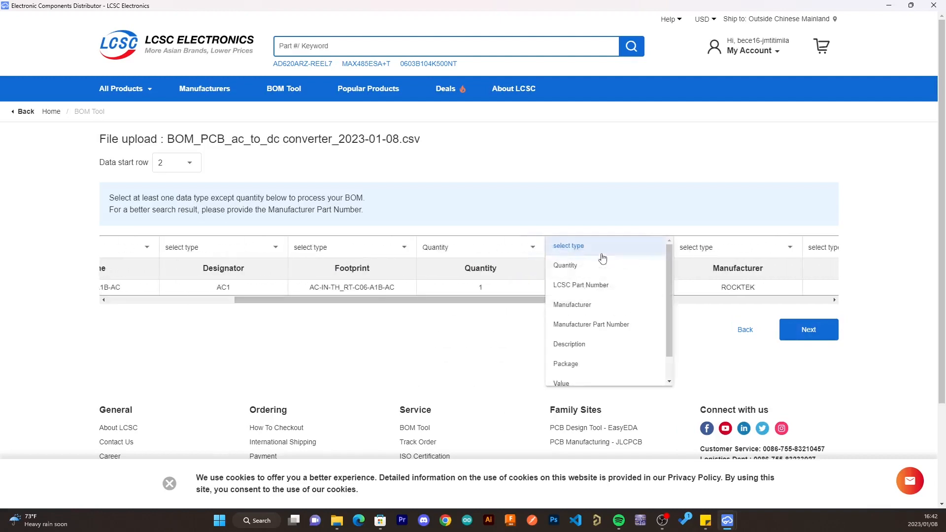
pyautogui.click(589, 324)
pyautogui.moveTo(539, 301); pyautogui.dragTo(602, 309)
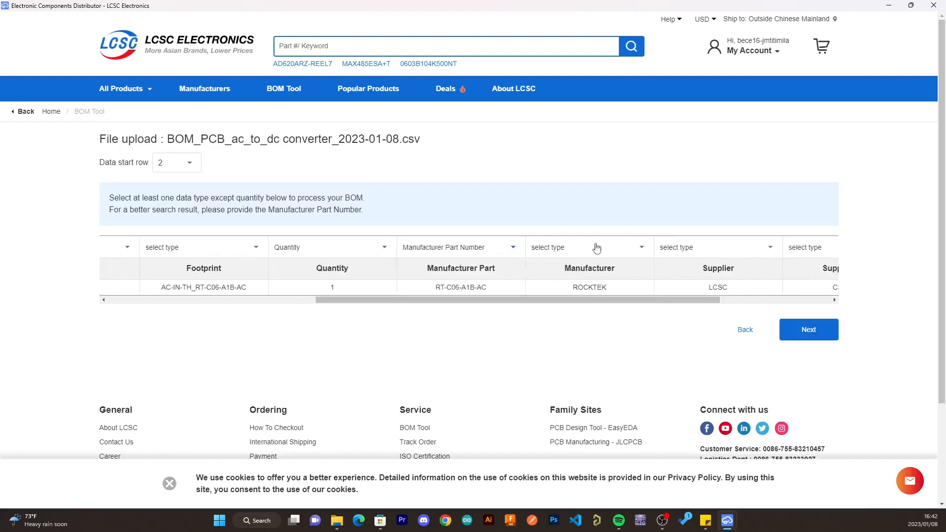
pyautogui.click(595, 251)
pyautogui.click(584, 305)
# - Process the mapped BOM and add the matched RT-C06-A1B-AC part to the shopping cart for review
pyautogui.moveTo(681, 301); pyautogui.dragTo(802, 301)
pyautogui.click(598, 252)
pyautogui.scroll(-1, 627, 334)
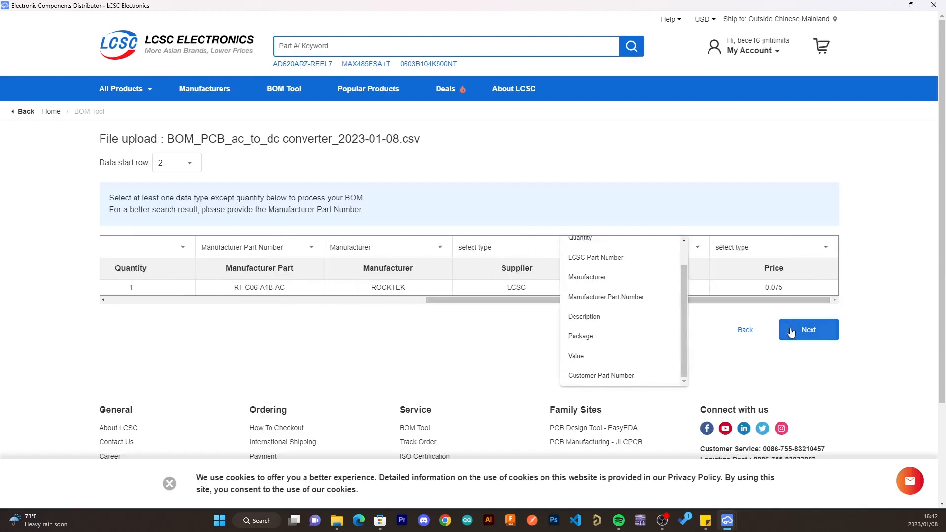
pyautogui.click(809, 331)
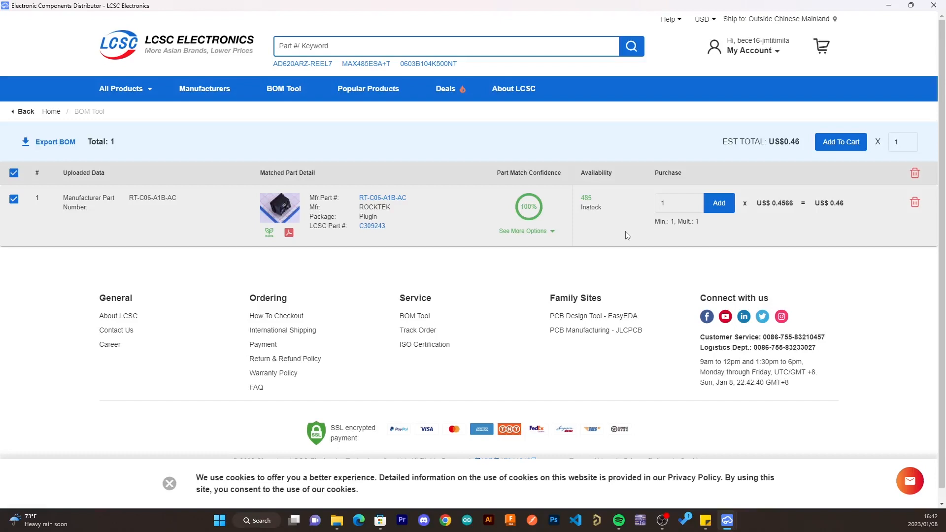
pyautogui.click(840, 147)
pyautogui.click(822, 50)
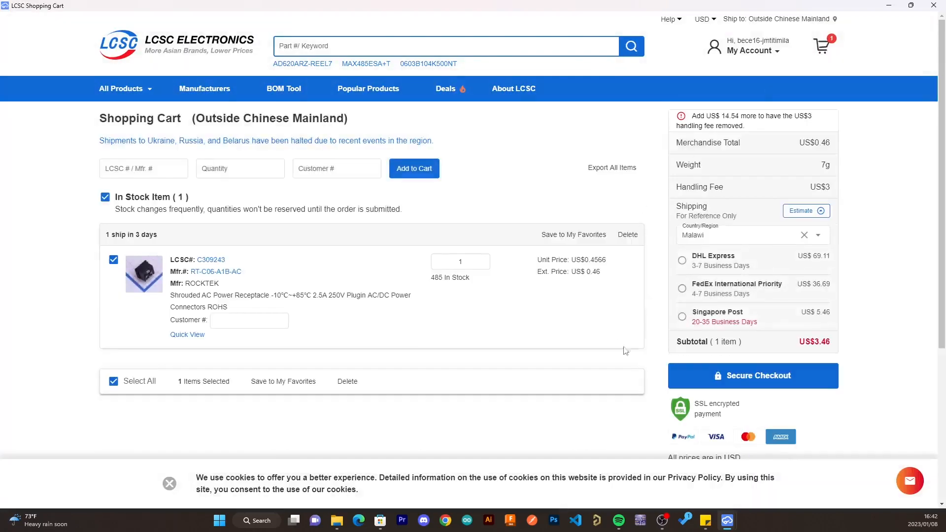